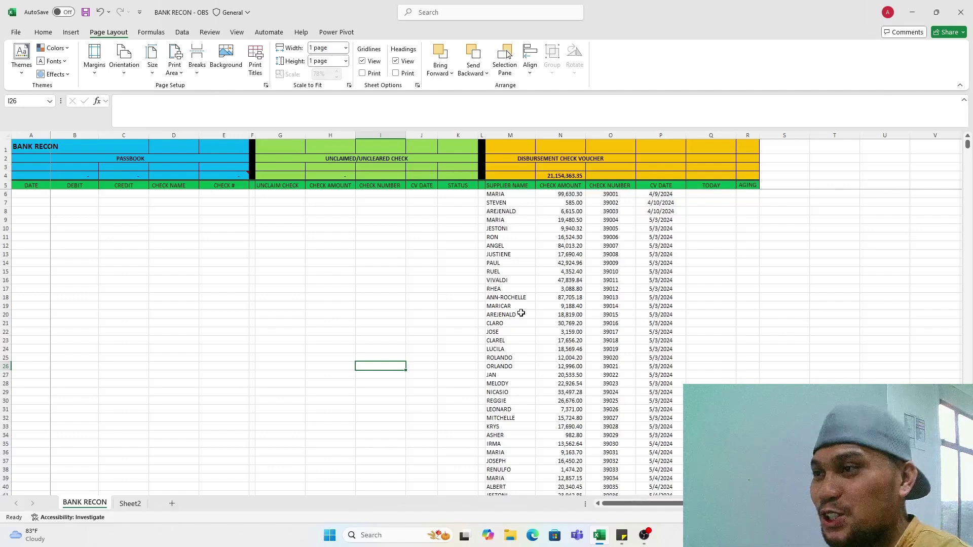
{"action": "left_click", "coordinate": [396, 229]}
{"action": "left_click", "coordinate": [389, 261]}
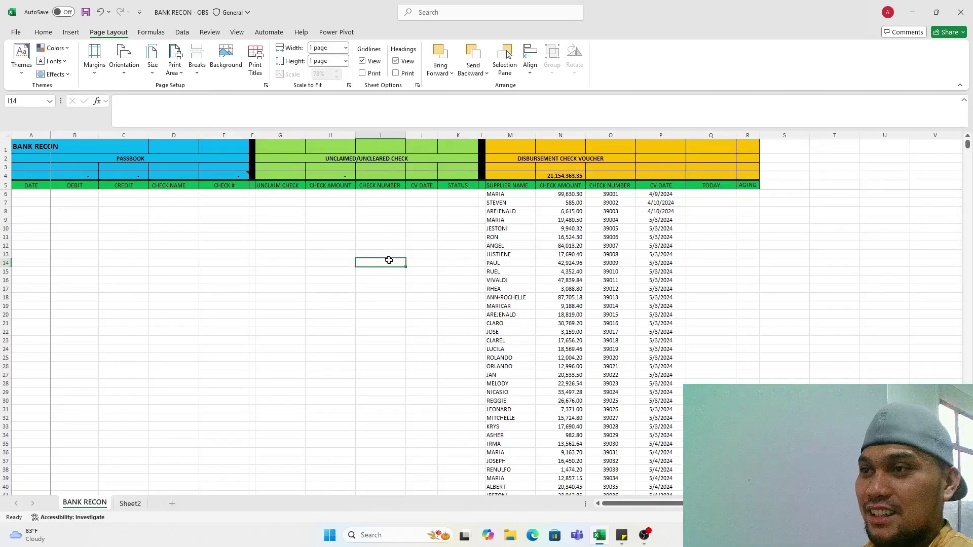
{"action": "left_click", "coordinate": [382, 231]}
{"action": "left_click", "coordinate": [381, 291]}
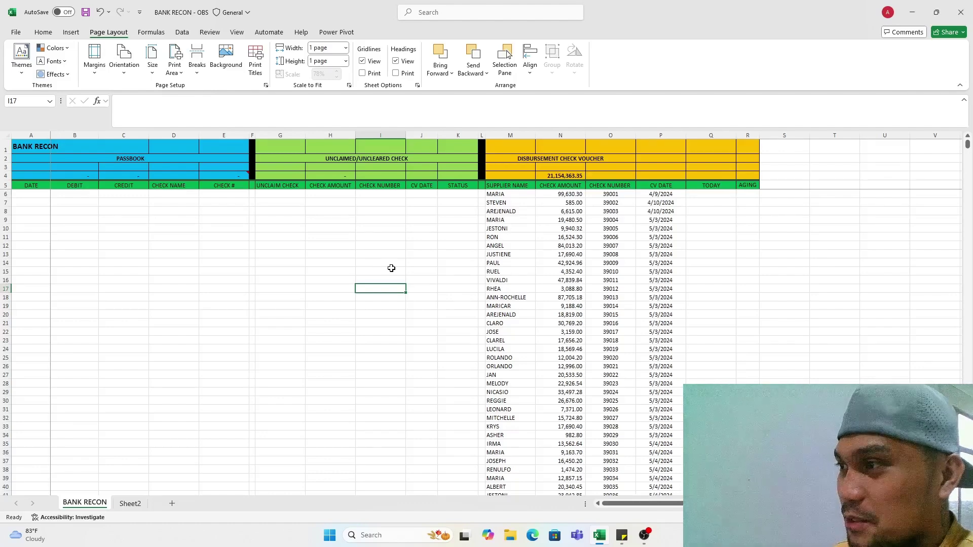
{"action": "left_click", "coordinate": [448, 245]}
{"action": "left_click", "coordinate": [438, 211]}
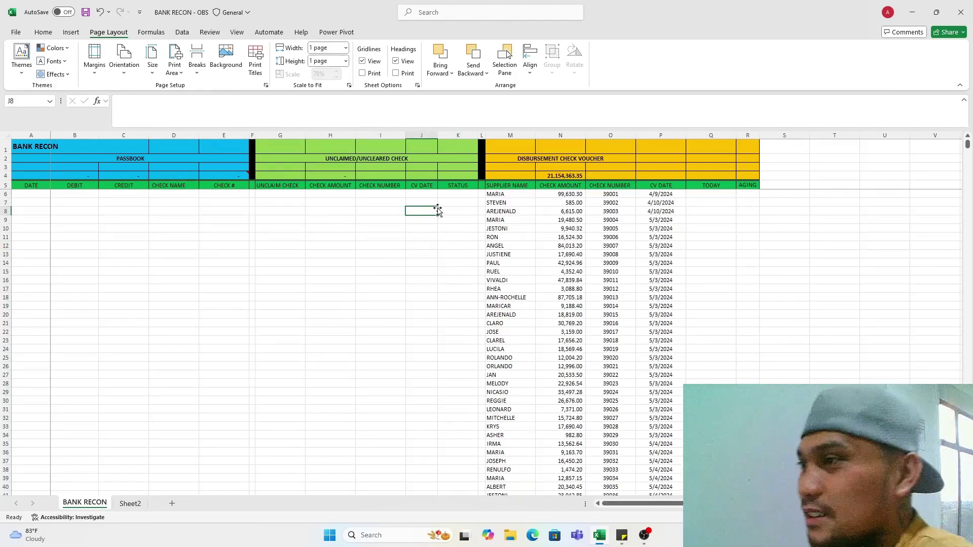
{"action": "left_click", "coordinate": [463, 264]}
{"action": "double_click", "coordinate": [462, 280]}
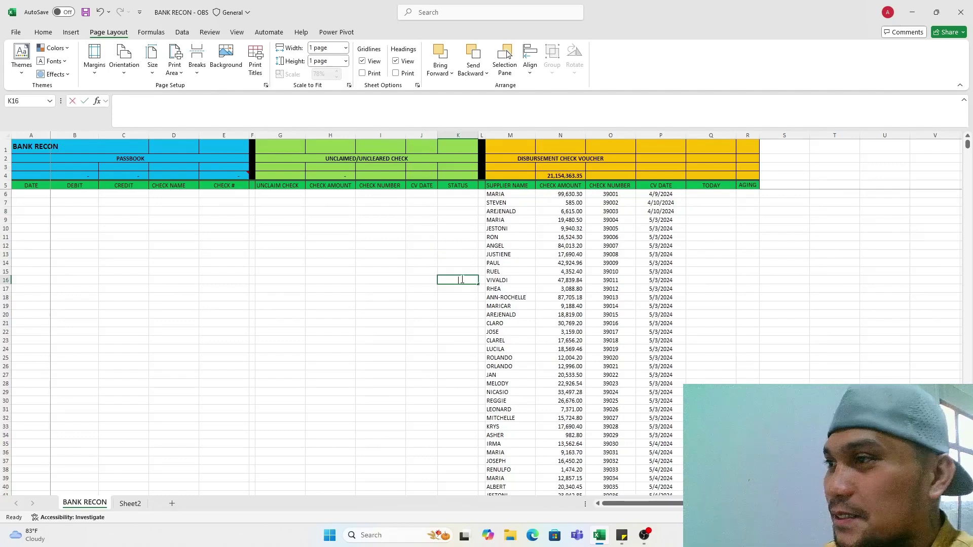
- Examine the Disbursement Check Voucher records from the first to the last row, covering supplier name, check amount, check number and CV date
{"action": "left_click", "coordinate": [525, 198]}
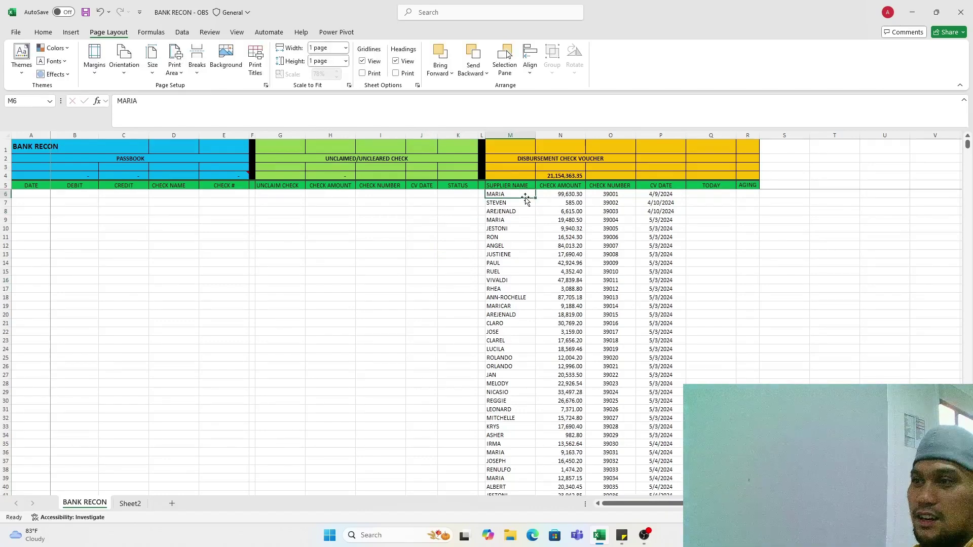
{"action": "left_click_drag", "start_coordinate": [513, 185], "coordinate": [640, 216]}
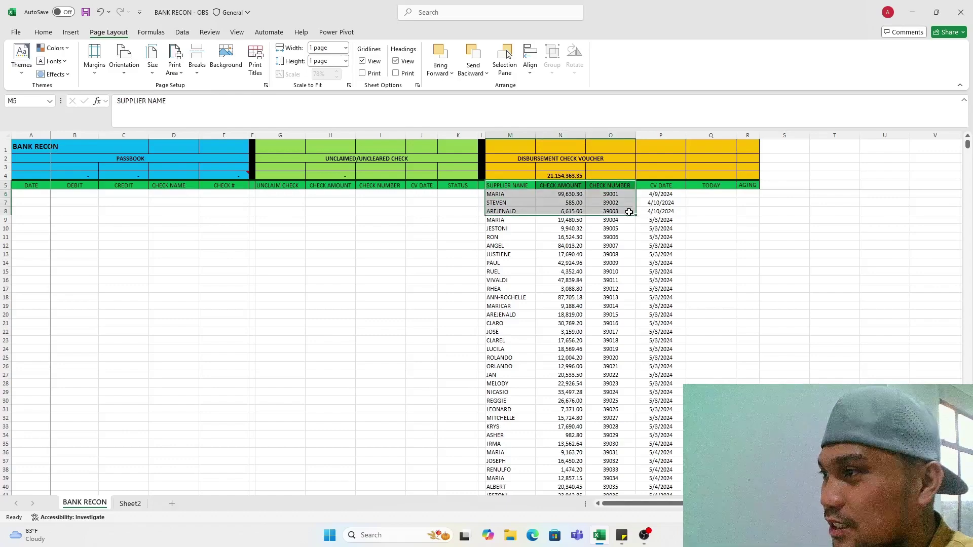
{"action": "left_click", "coordinate": [611, 298]}
{"action": "left_click_drag", "start_coordinate": [509, 194], "coordinate": [679, 228]}
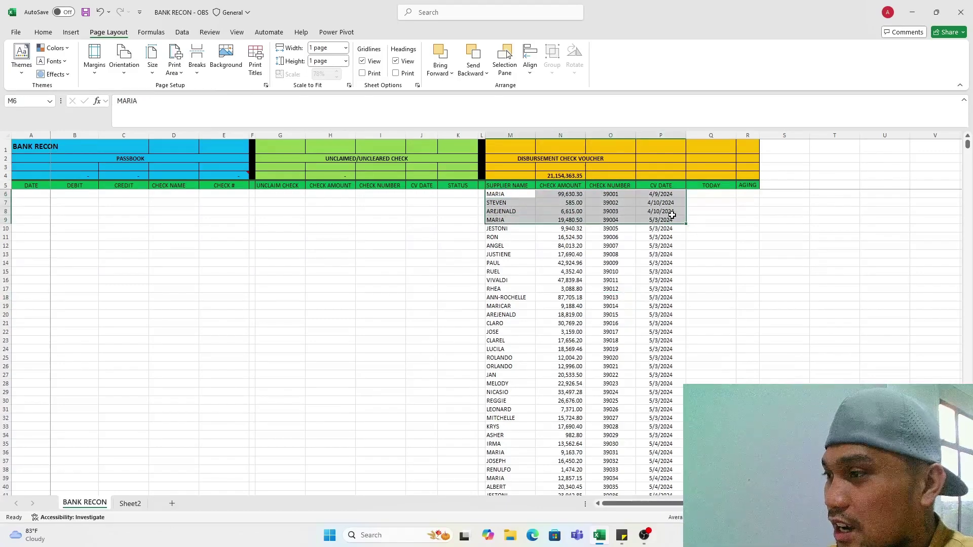
{"action": "key", "text": "ctrl+shift+Down"}
{"action": "left_click", "coordinate": [569, 360]}
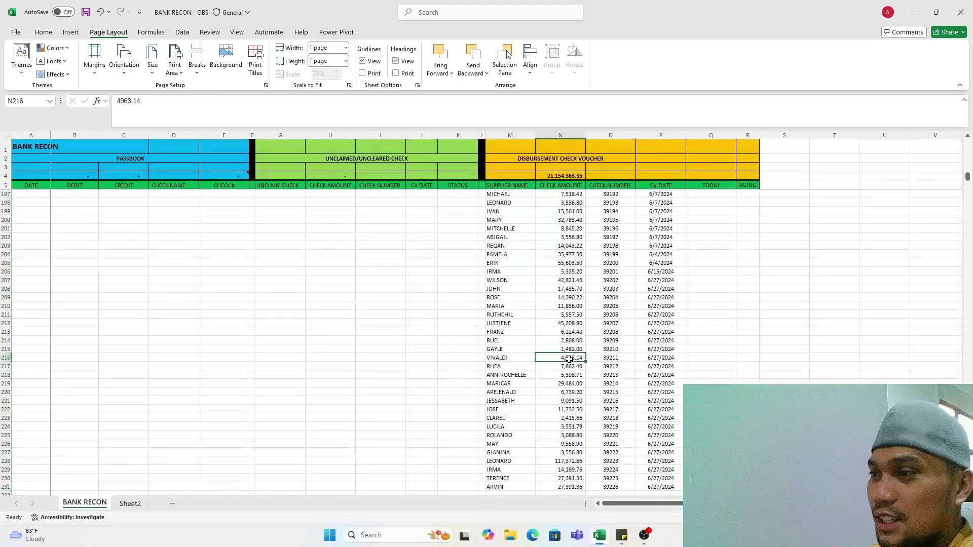
{"action": "key", "text": "ctrl+Up"}
{"action": "key", "text": "ctrl+Down"}
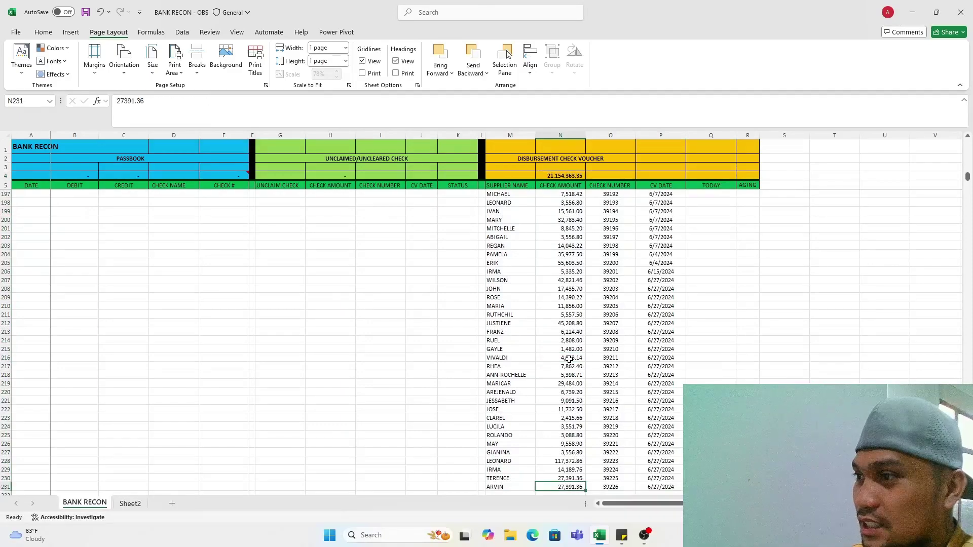
{"action": "left_click", "coordinate": [565, 343]}
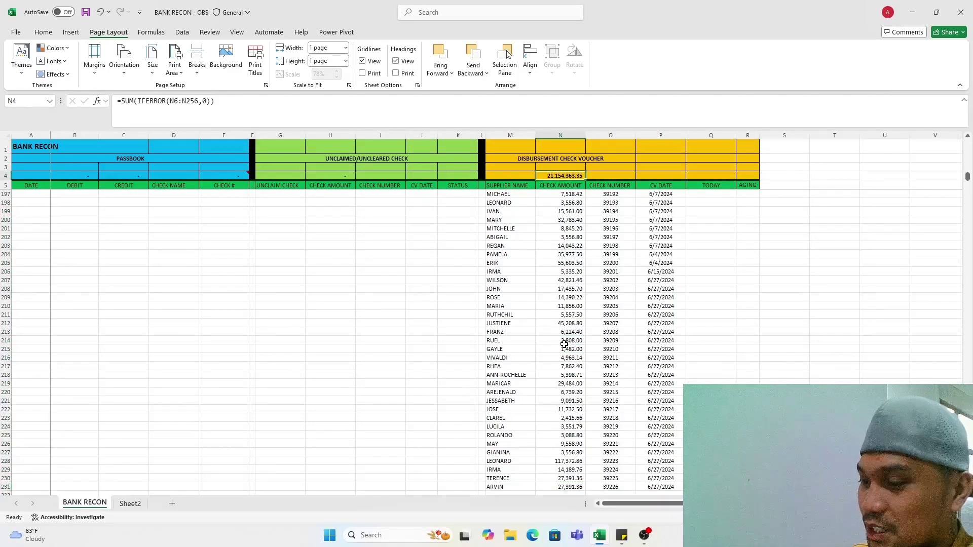
{"action": "key", "text": "Down"}
{"action": "key", "text": "Down"}
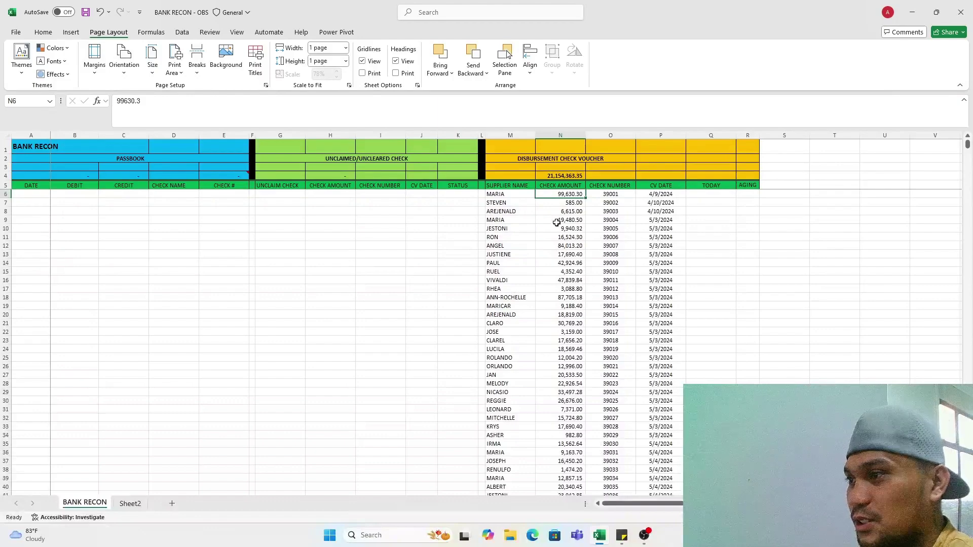
{"action": "key", "text": "ctrl+shift+Down"}
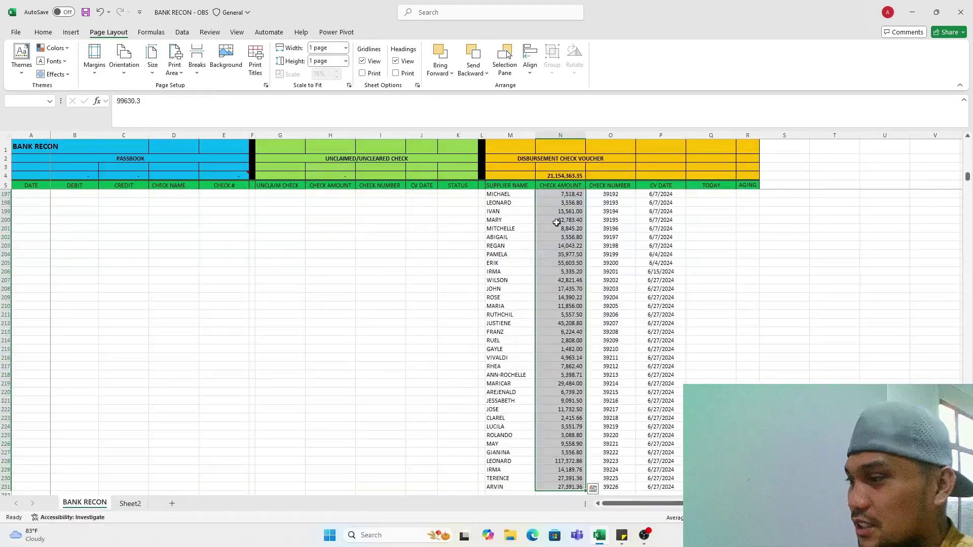
{"action": "left_click", "coordinate": [525, 318]}
{"action": "key", "text": "ctrl+Up"}
{"action": "key", "text": "Down"}
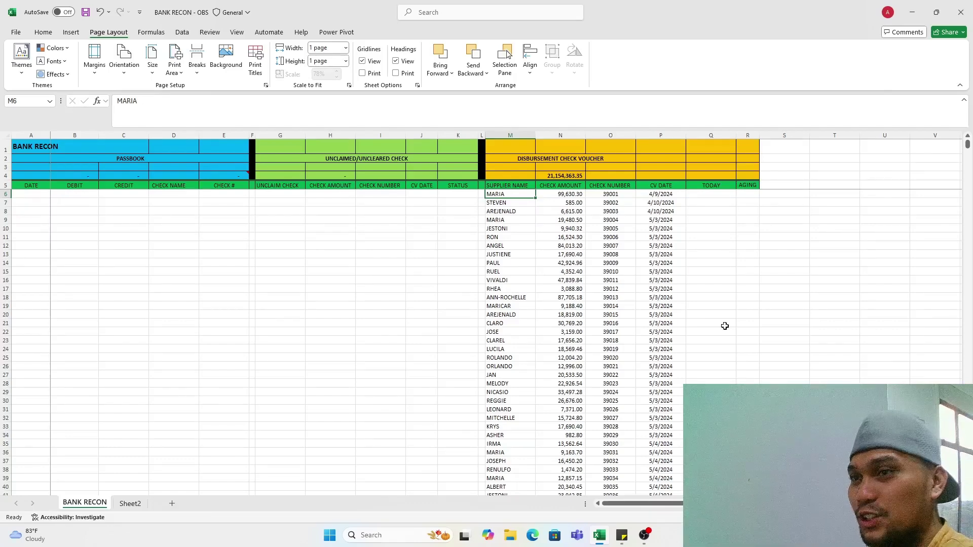
{"action": "key", "text": "Left"}
{"action": "key", "text": "Left"}
{"action": "key", "text": "Left"}
{"action": "key", "text": "Left"}
{"action": "key", "text": "Down"}
{"action": "key", "text": "Down"}
{"action": "key", "text": "Down"}
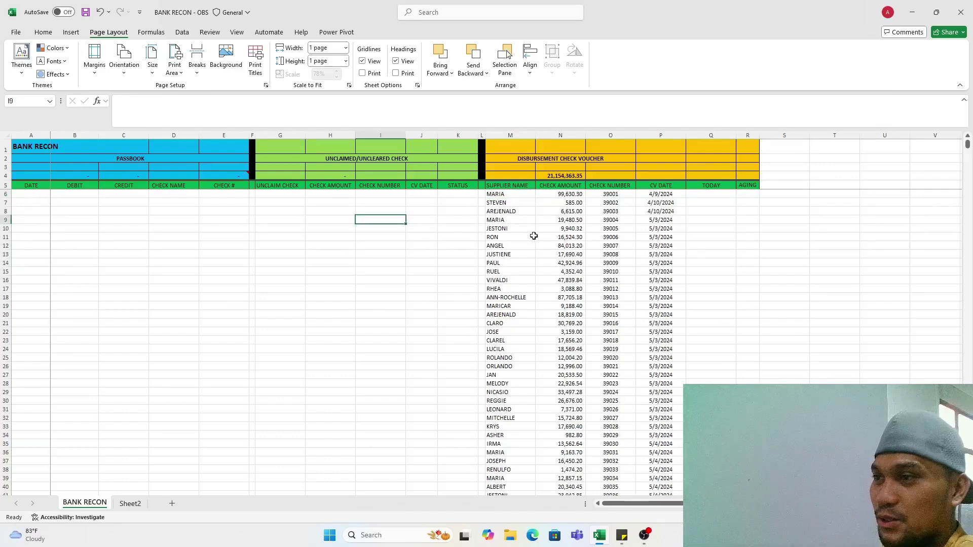
{"action": "left_click_drag", "start_coordinate": [500, 194], "coordinate": [643, 368]}
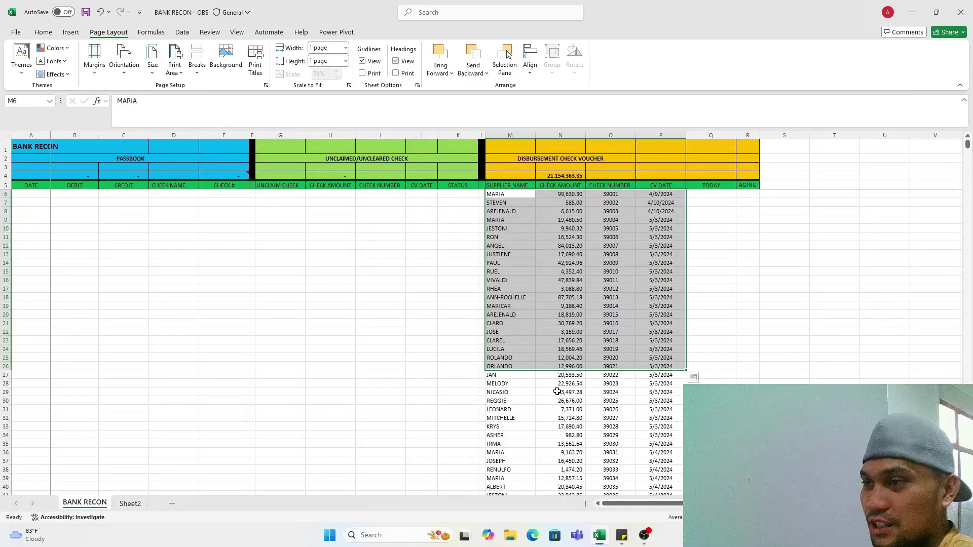
{"action": "left_click", "coordinate": [454, 375]}
{"action": "left_click", "coordinate": [297, 228]}
{"action": "key", "text": "Up"}
{"action": "key", "text": "Up"}
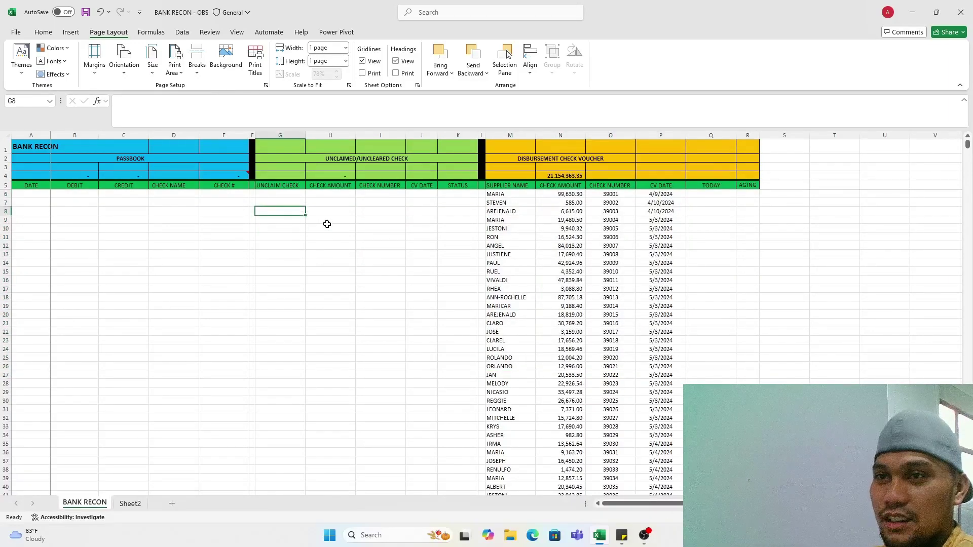
- Review the Passbook section's layout, including its Date, Debit, Credit, Check Name and Check # columns and the empty entry rows
{"action": "left_click_drag", "start_coordinate": [45, 147], "coordinate": [224, 158]}
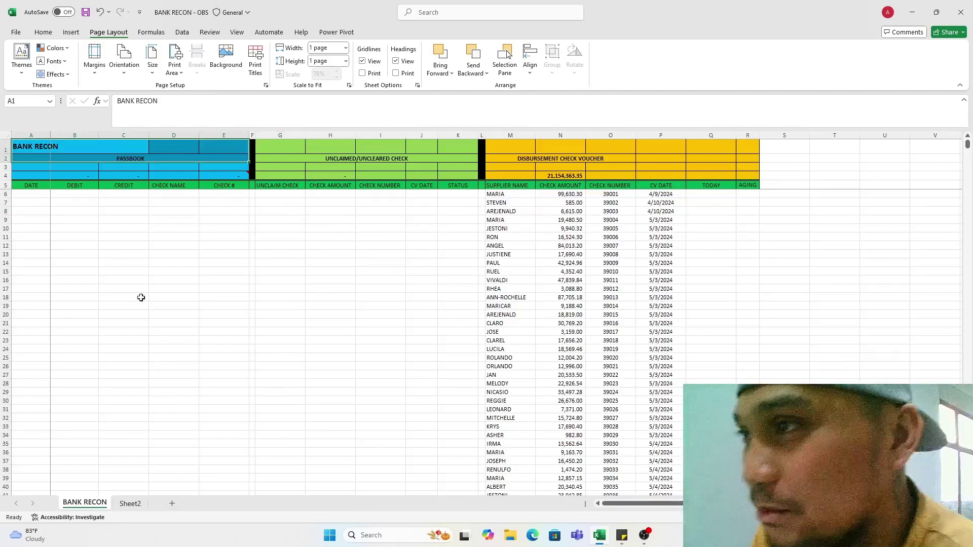
{"action": "left_click_drag", "start_coordinate": [39, 146], "coordinate": [208, 341]}
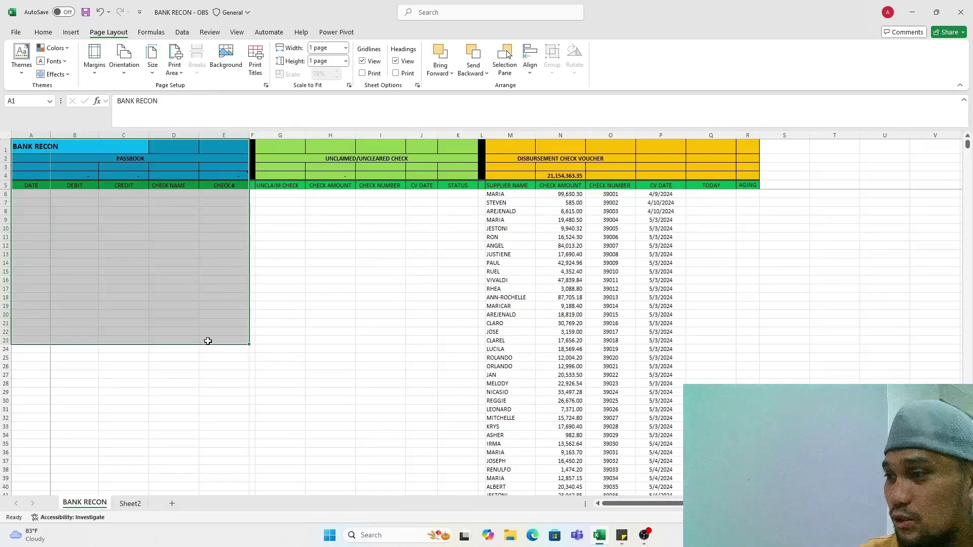
{"action": "left_click", "coordinate": [102, 274]}
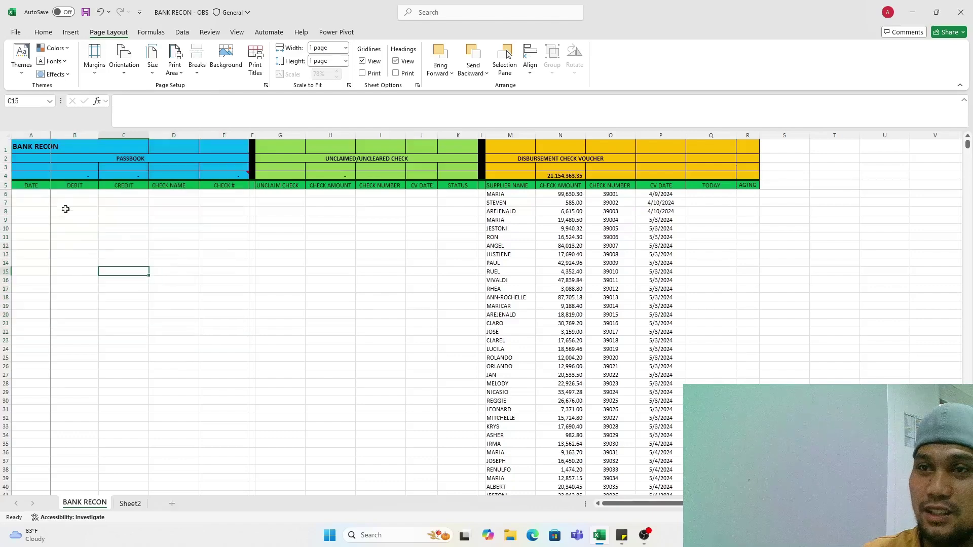
{"action": "left_click", "coordinate": [33, 193]}
{"action": "left_click", "coordinate": [76, 186]}
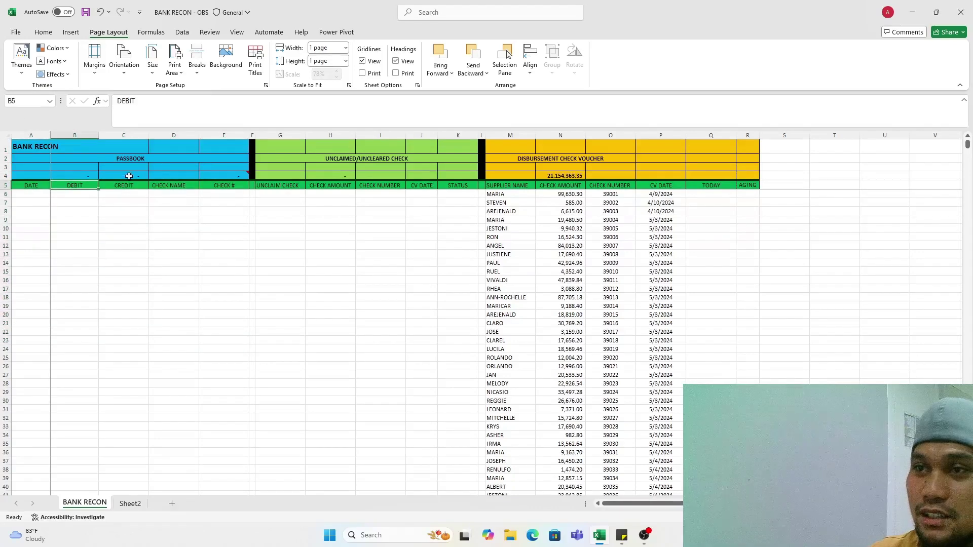
{"action": "left_click", "coordinate": [131, 176]}
{"action": "left_click", "coordinate": [131, 185]}
{"action": "left_click", "coordinate": [176, 193]}
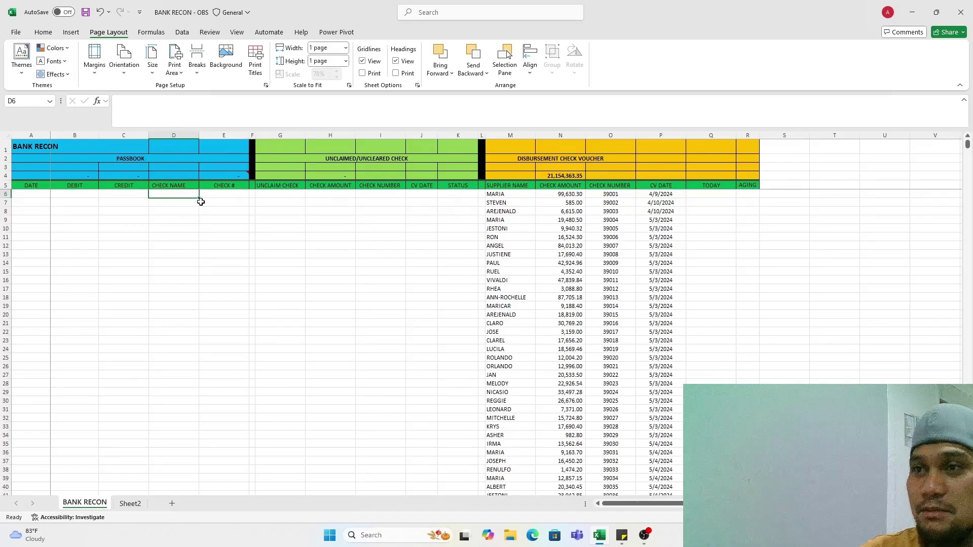
{"action": "left_click", "coordinate": [230, 185]}
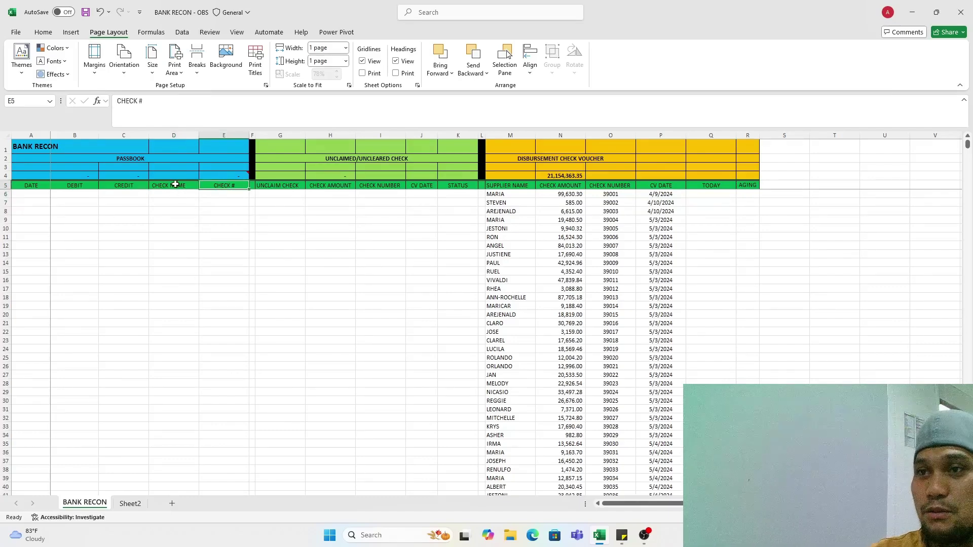
{"action": "left_click_drag", "start_coordinate": [174, 186], "coordinate": [211, 185]}
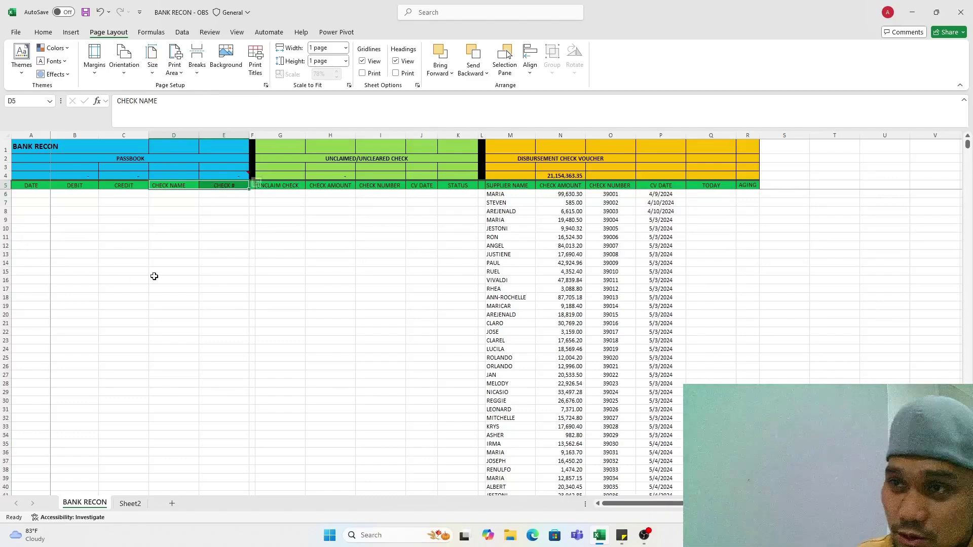
{"action": "left_click", "coordinate": [178, 272]}
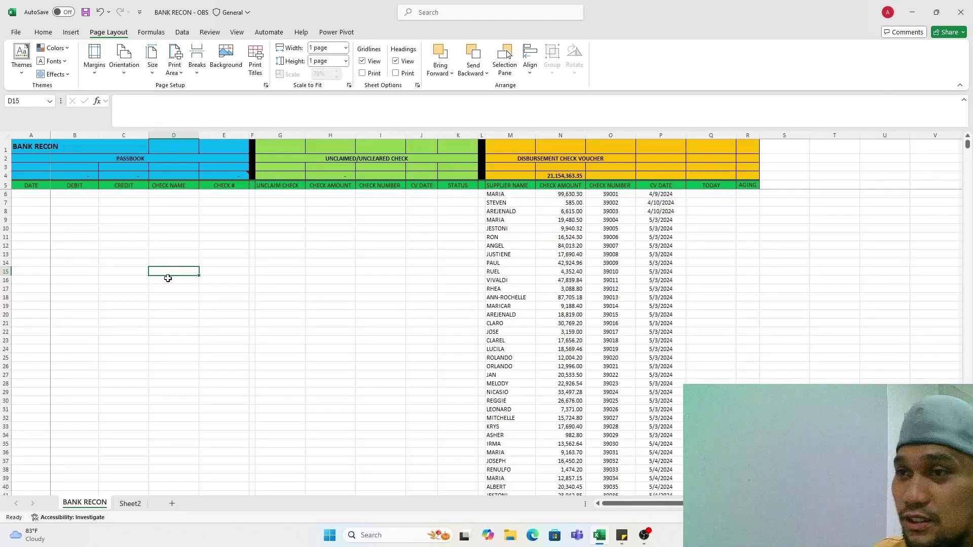
{"action": "left_click", "coordinate": [220, 270]}
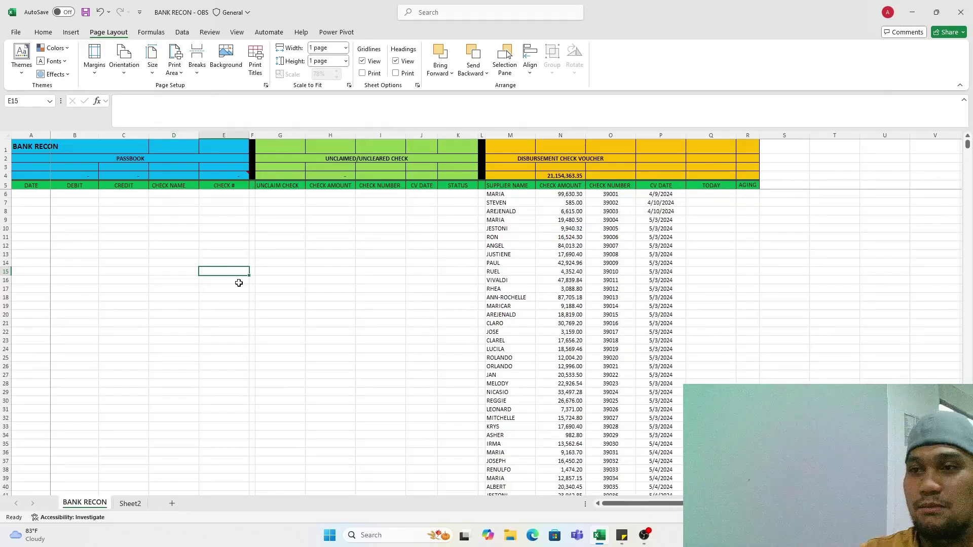
{"action": "left_click_drag", "start_coordinate": [30, 197], "coordinate": [211, 372]}
{"action": "left_click", "coordinate": [172, 306]}
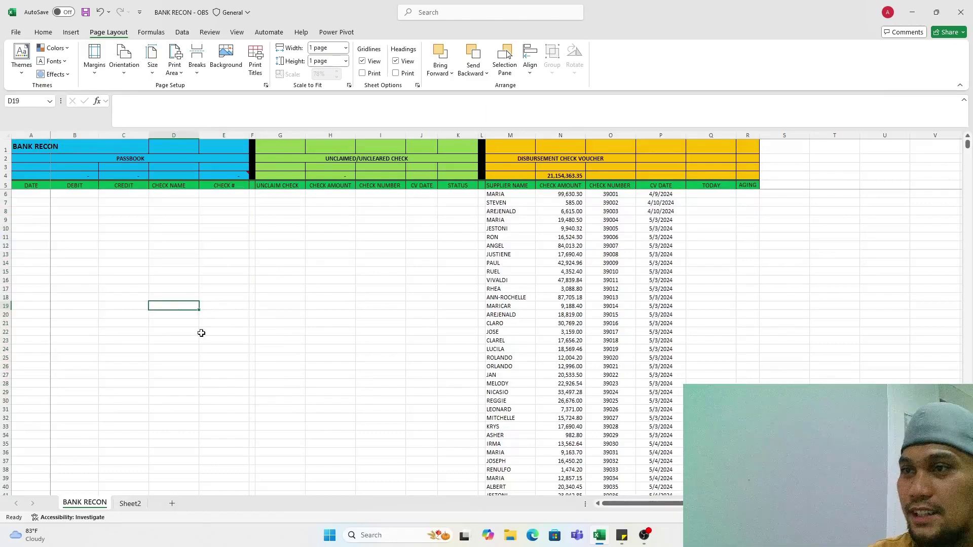
- Examine the Unclaimed/Uncleared Check section's headers and empty rows, comparing them with the Disbursement Check Voucher and Passbook areas
{"action": "left_click_drag", "start_coordinate": [284, 146], "coordinate": [452, 187]}
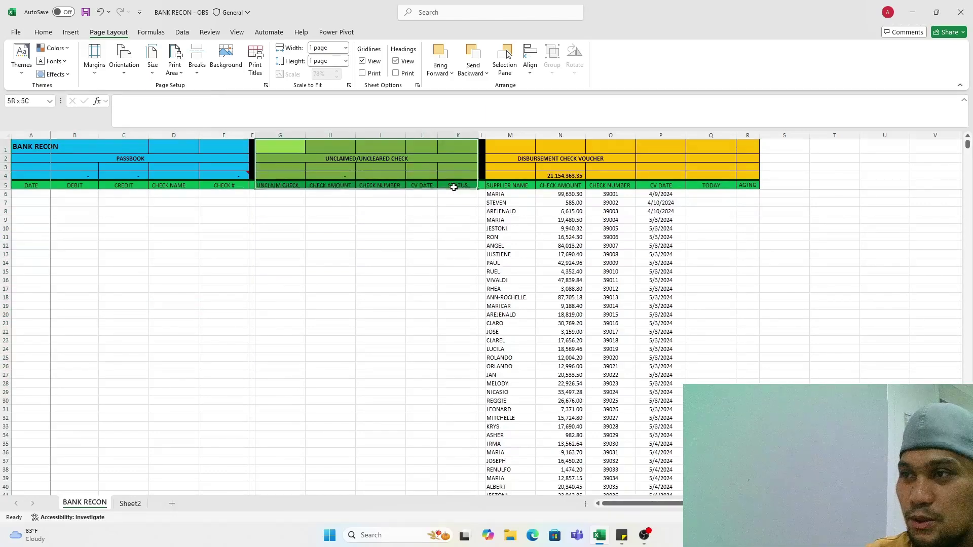
{"action": "left_click_drag", "start_coordinate": [276, 202], "coordinate": [440, 322]}
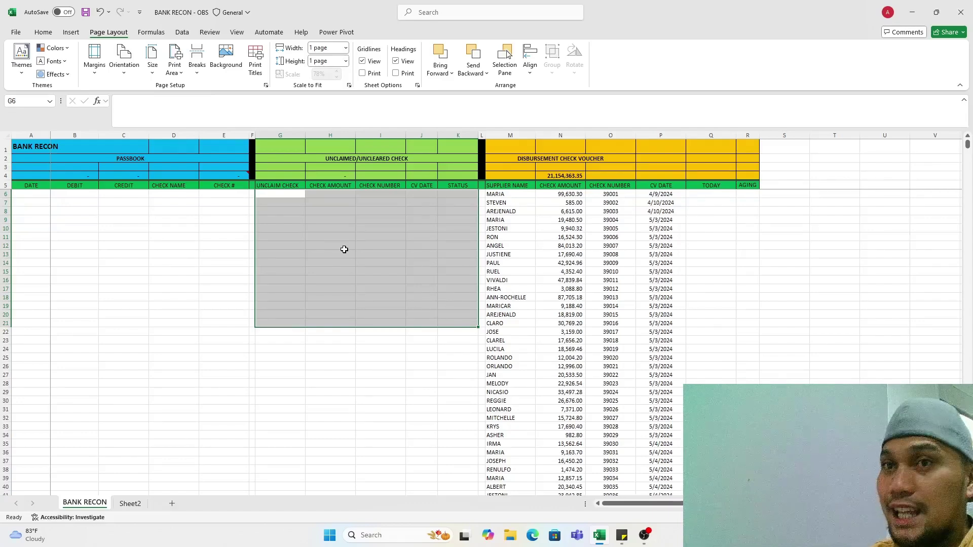
{"action": "left_click_drag", "start_coordinate": [278, 203], "coordinate": [447, 295]}
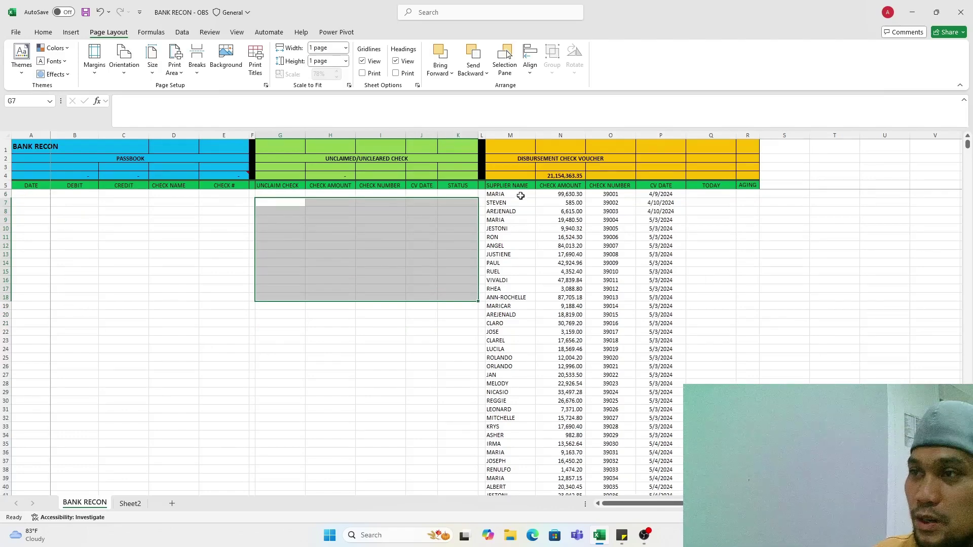
{"action": "left_click_drag", "start_coordinate": [521, 196], "coordinate": [641, 385]}
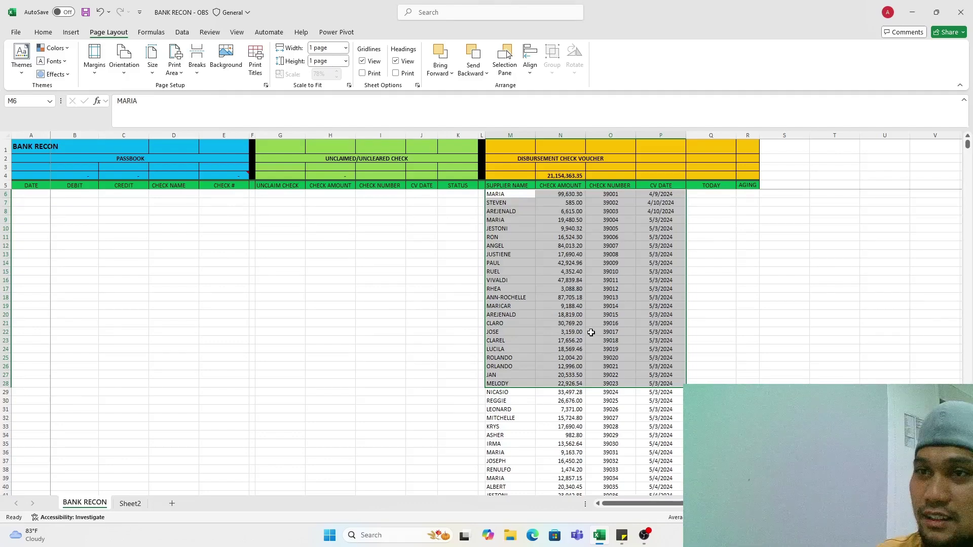
{"action": "left_click_drag", "start_coordinate": [35, 197], "coordinate": [186, 364]}
{"action": "left_click_drag", "start_coordinate": [286, 198], "coordinate": [468, 376]}
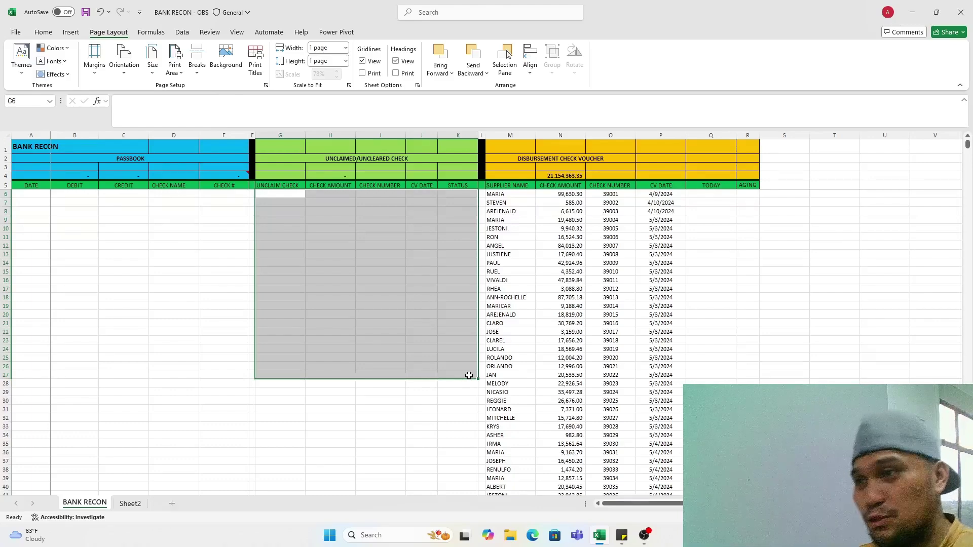
{"action": "left_click", "coordinate": [373, 340]}
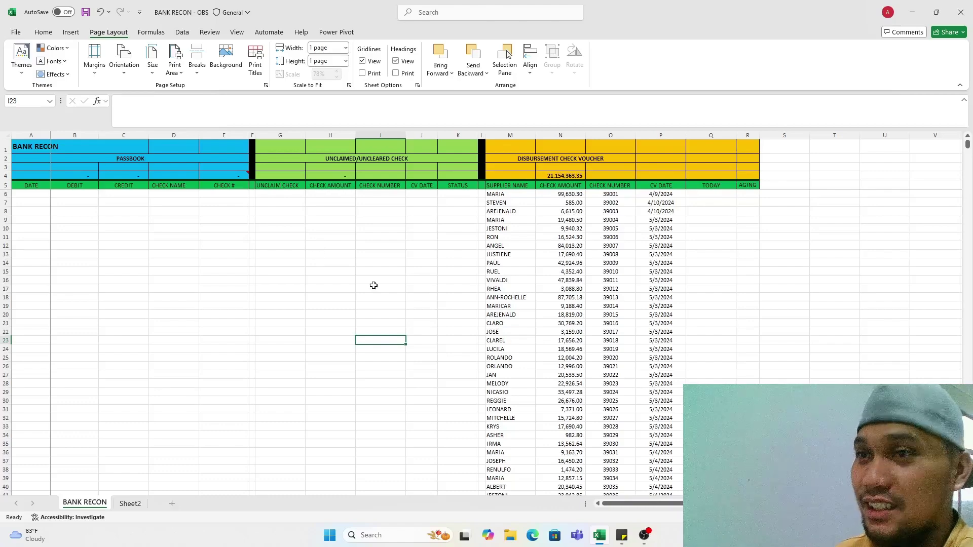
{"action": "left_click_drag", "start_coordinate": [286, 196], "coordinate": [456, 325]}
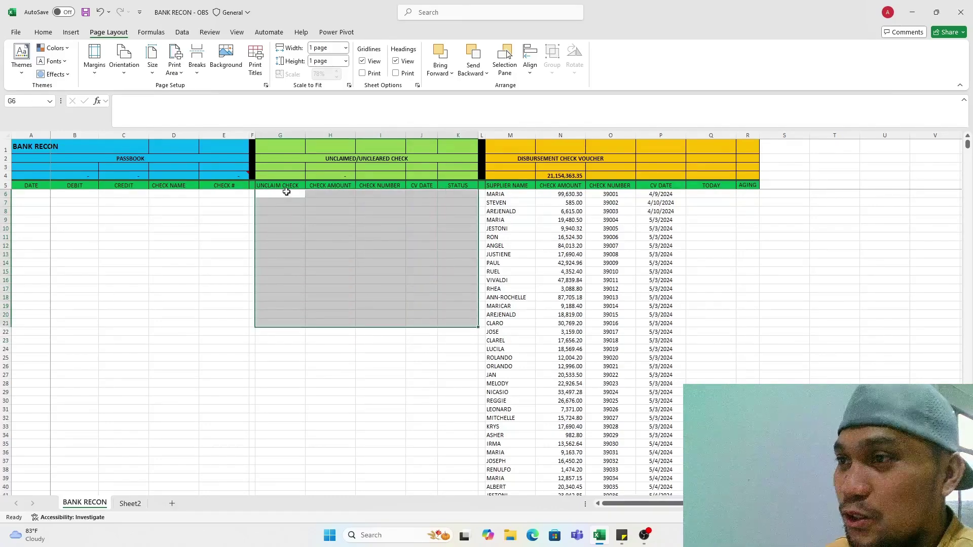
{"action": "left_click_drag", "start_coordinate": [286, 192], "coordinate": [422, 332]}
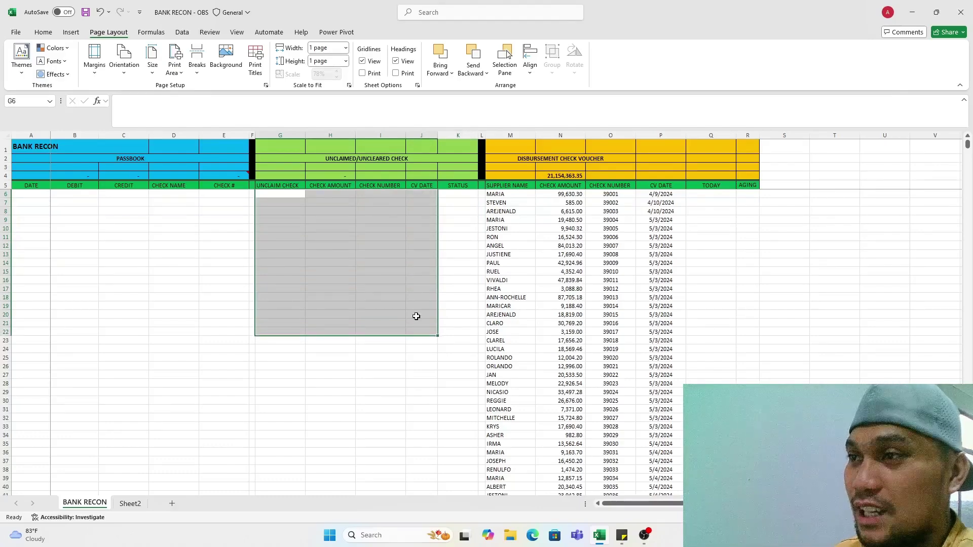
{"action": "left_click", "coordinate": [380, 279]}
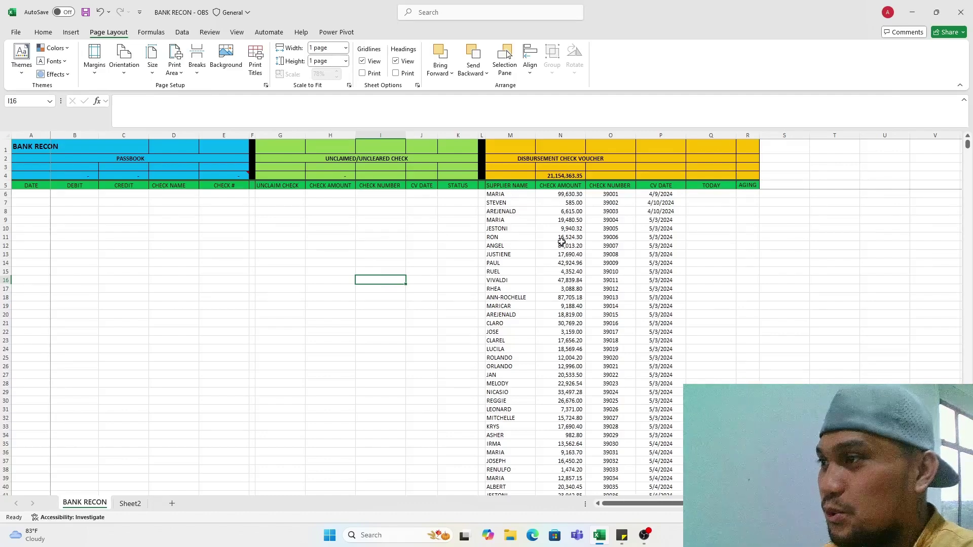
- Copy the Disbursement Check Voucher's total check amount and paste it as a value into the first Credit row of the Passbook section
{"action": "left_click", "coordinate": [562, 175]}
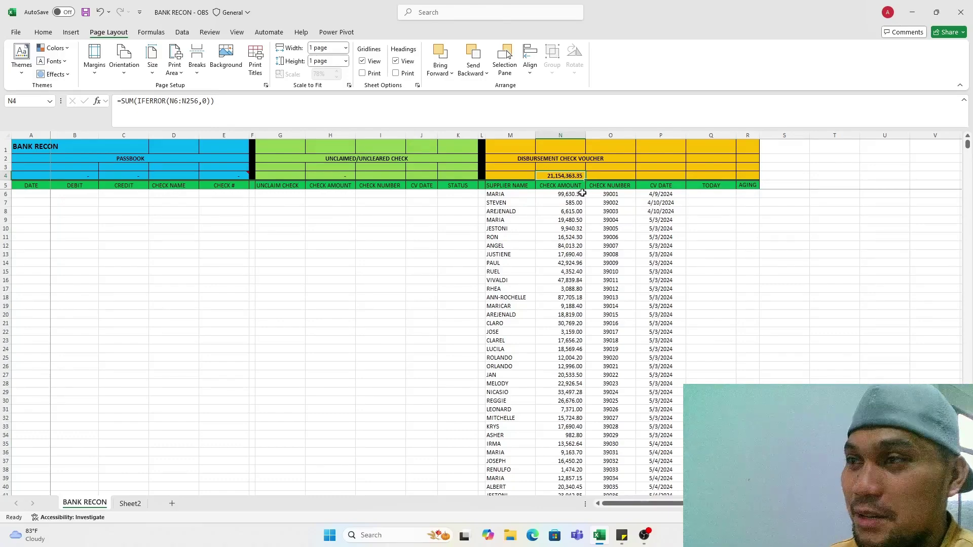
{"action": "key", "text": "ctrl+c"}
{"action": "left_click", "coordinate": [124, 194]}
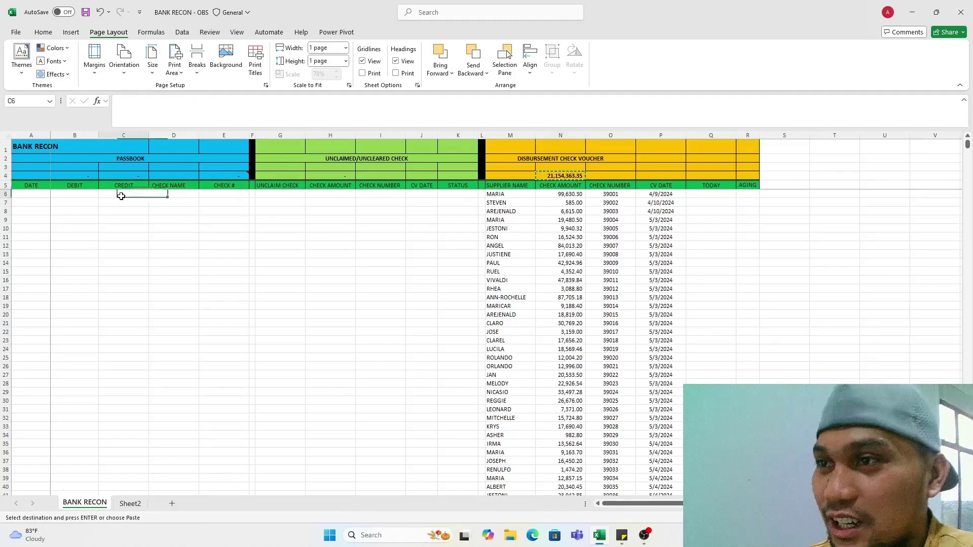
{"action": "right_click", "coordinate": [124, 194]}
{"action": "left_click", "coordinate": [162, 258]}
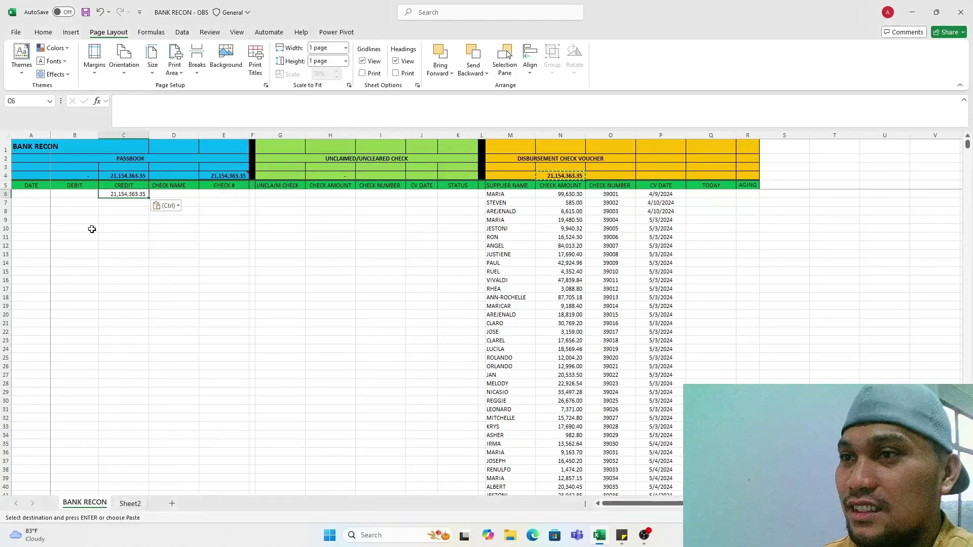
- Enter the current date, 11/22/2024, in the first Date row of the Passbook section
{"action": "left_click", "coordinate": [46, 196]}
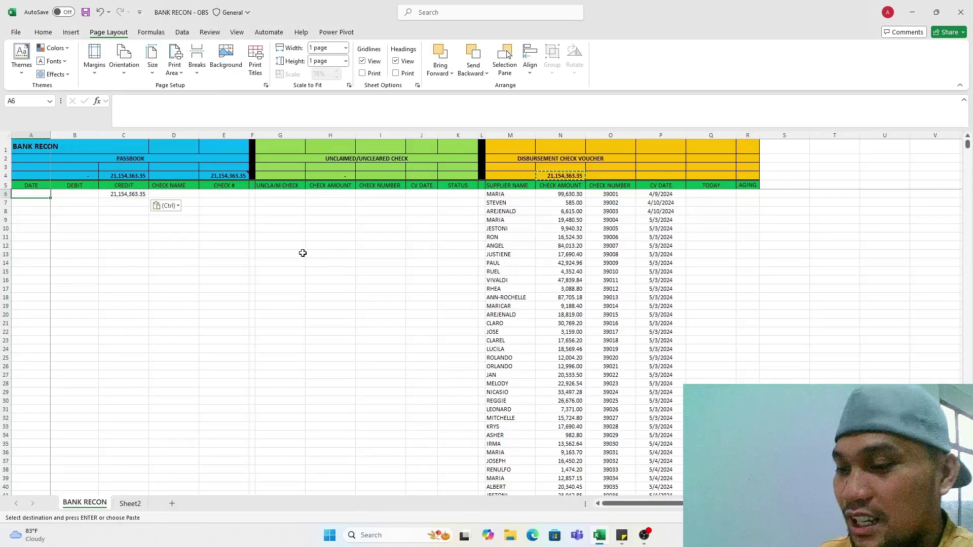
{"action": "key", "text": "super+period"}
{"action": "key", "text": "Escape"}
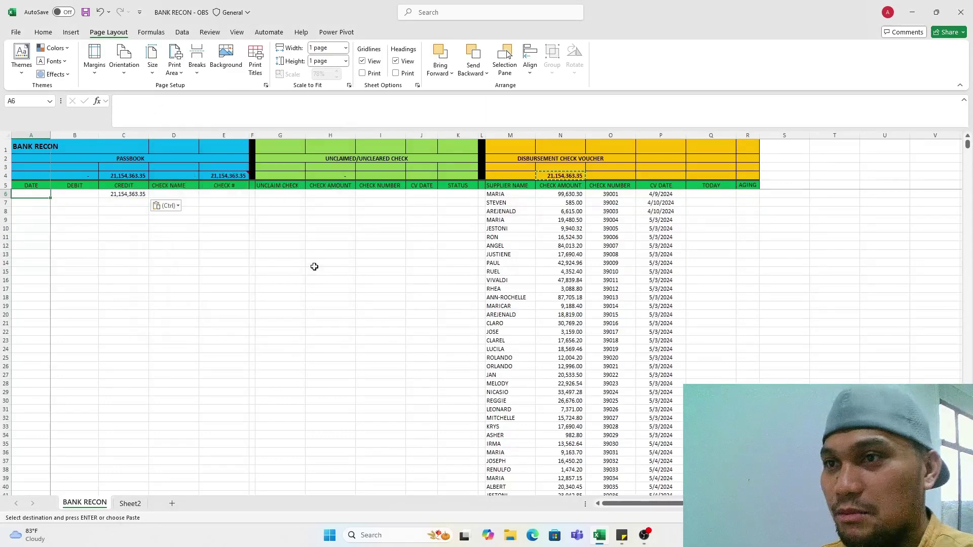
{"action": "key", "text": "ctrl+semicolon"}
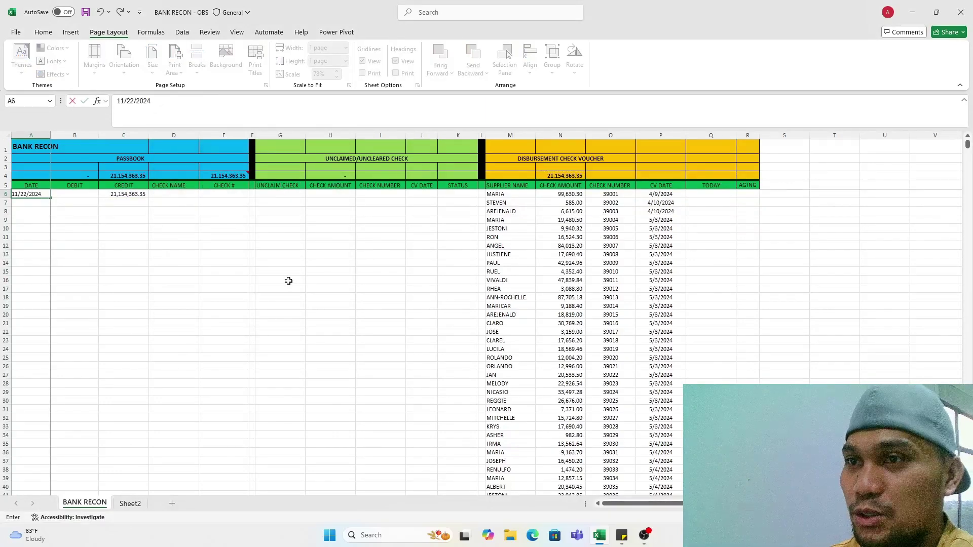
{"action": "left_click", "coordinate": [192, 272]}
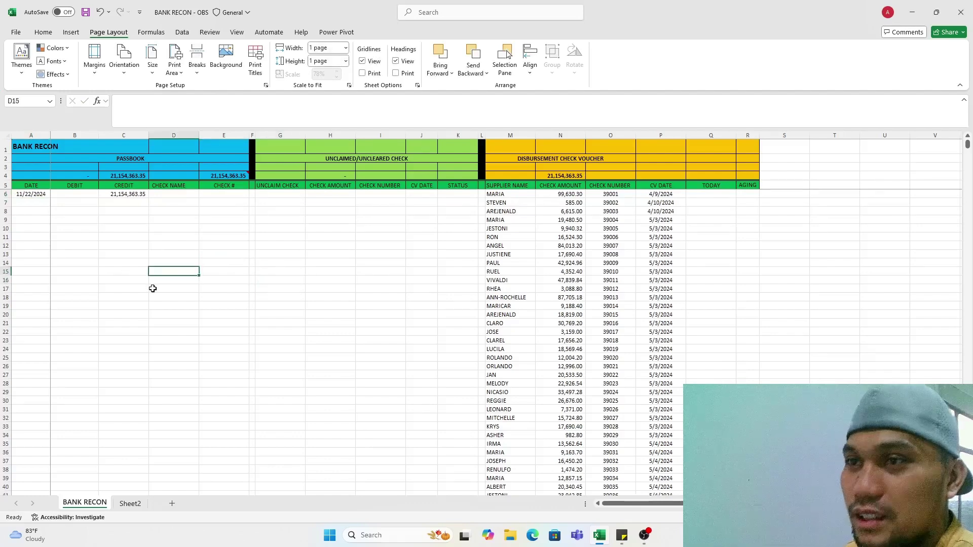
- Review the Passbook entry in row 6 and the empty rows of the Unclaimed/Uncleared Check section
{"action": "left_click", "coordinate": [114, 280]}
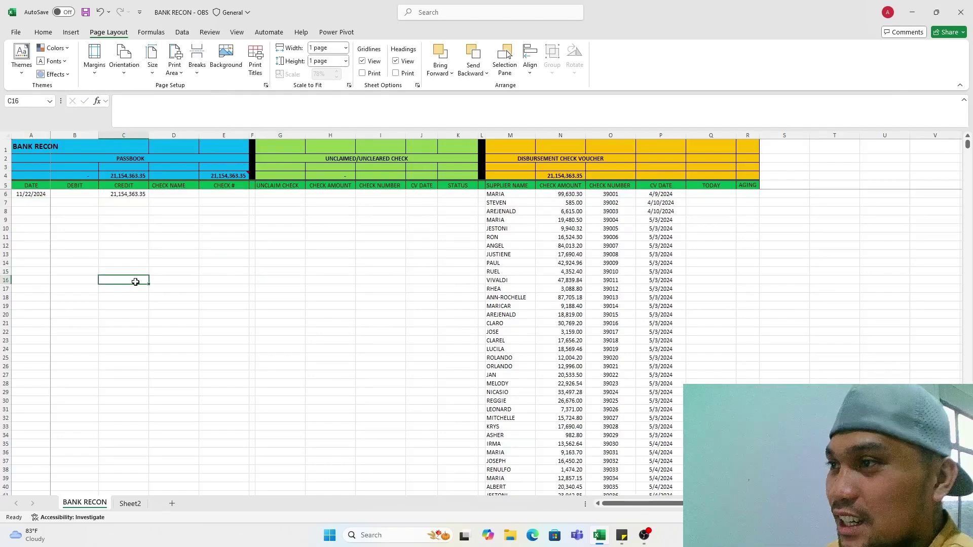
{"action": "left_click", "coordinate": [4, 194]}
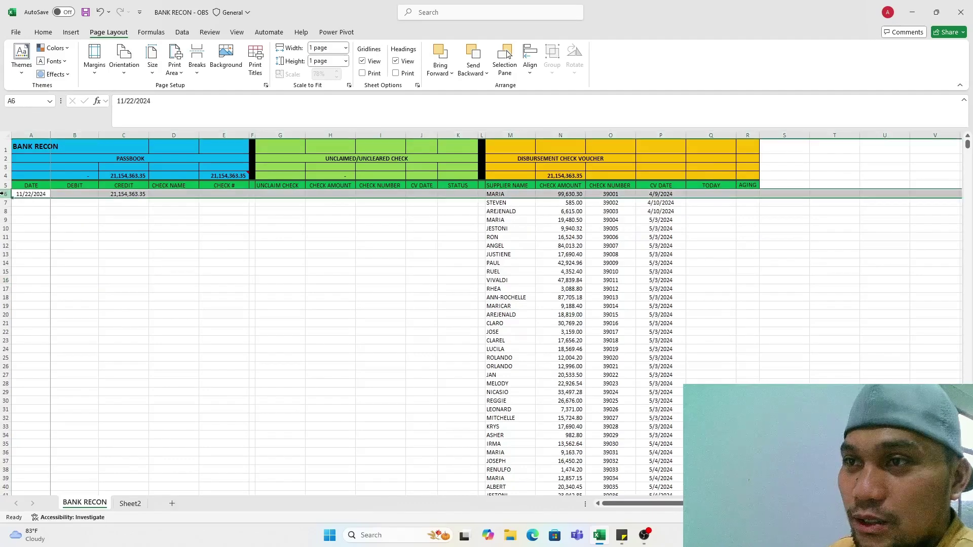
{"action": "left_click", "coordinate": [133, 195]}
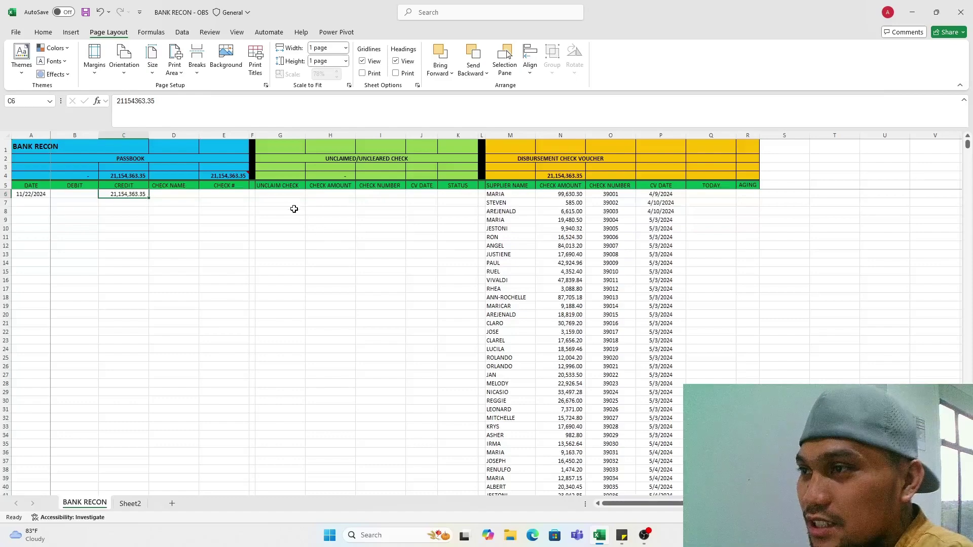
{"action": "left_click_drag", "start_coordinate": [284, 195], "coordinate": [436, 366]}
{"action": "left_click", "coordinate": [290, 193]}
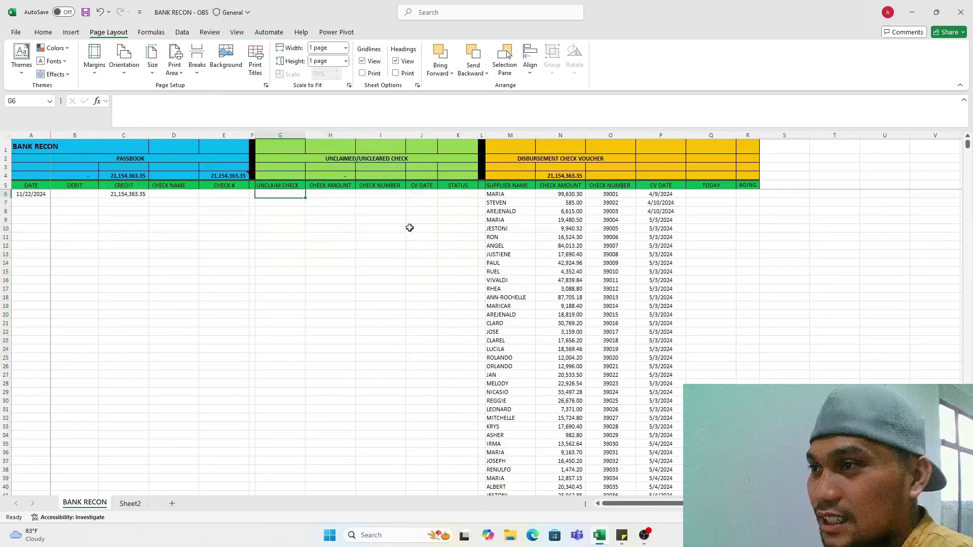
{"action": "left_click_drag", "start_coordinate": [410, 228], "coordinate": [441, 300]}
{"action": "left_click", "coordinate": [424, 279]}
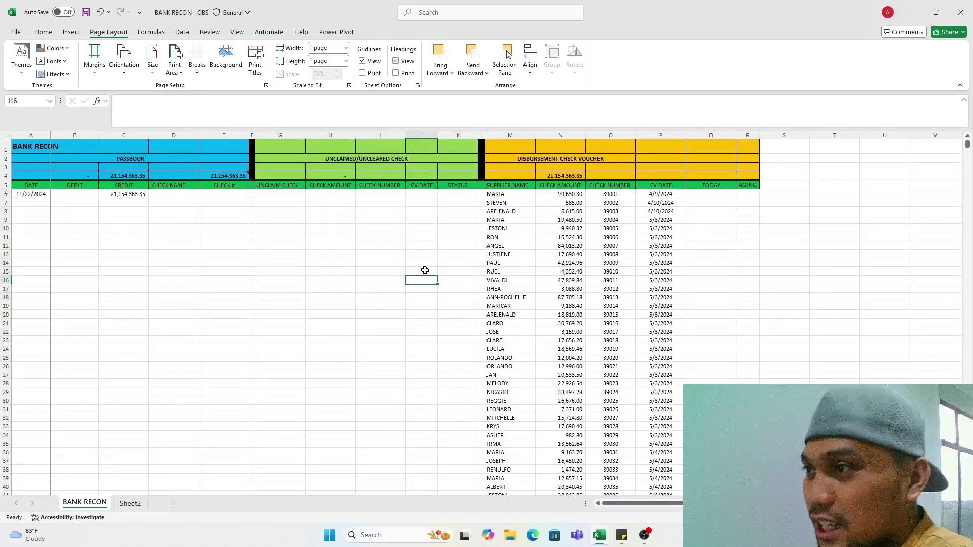
{"action": "left_click", "coordinate": [371, 204]}
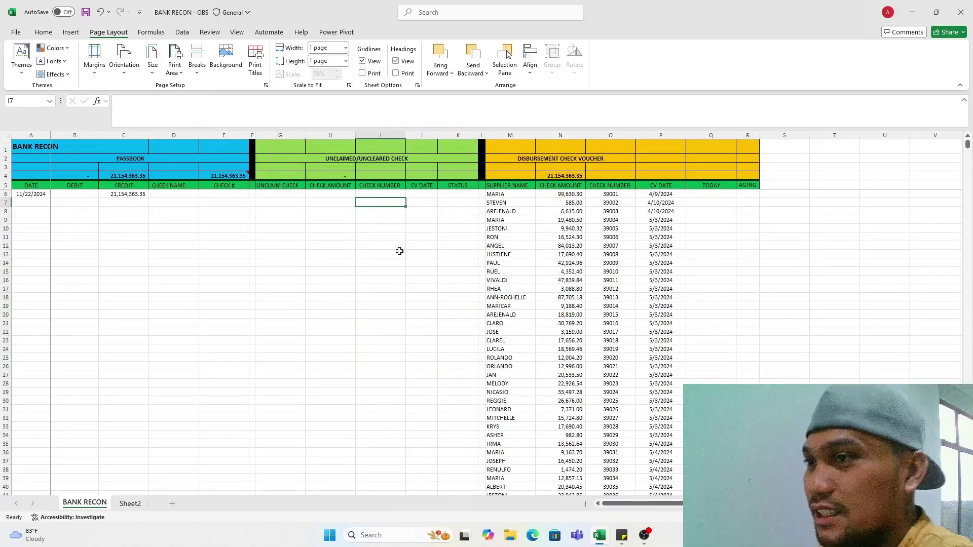
- Begin a FILTER formula in cell I6, the first Check Number row of the Unclaimed/Uncleared Check section
{"action": "left_click", "coordinate": [374, 196]}
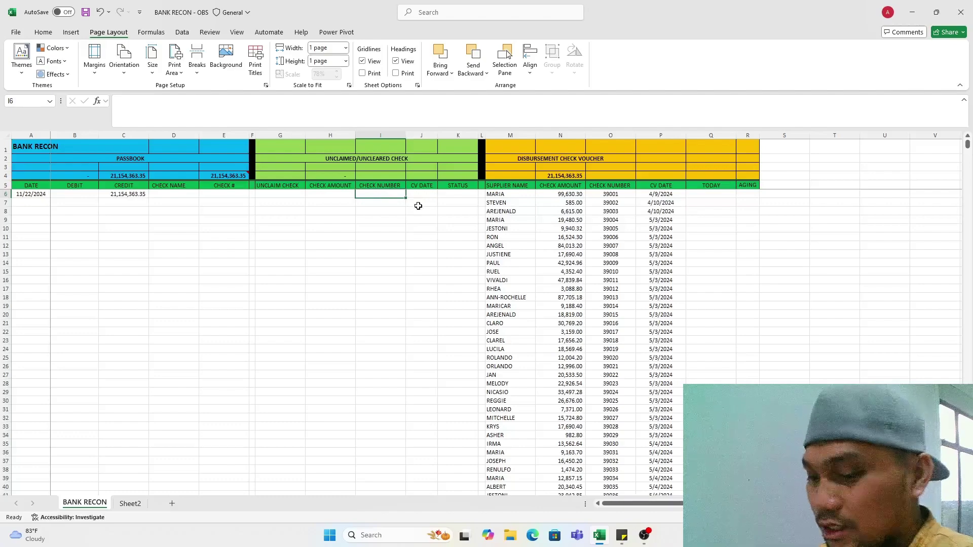
{"action": "type", "text": "=FI"}
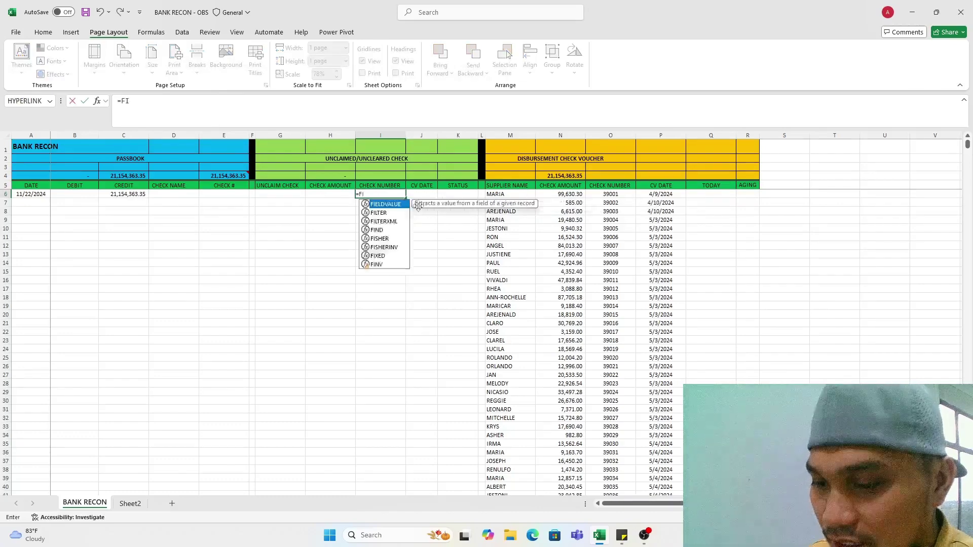
{"action": "type", "text": "LTER("}
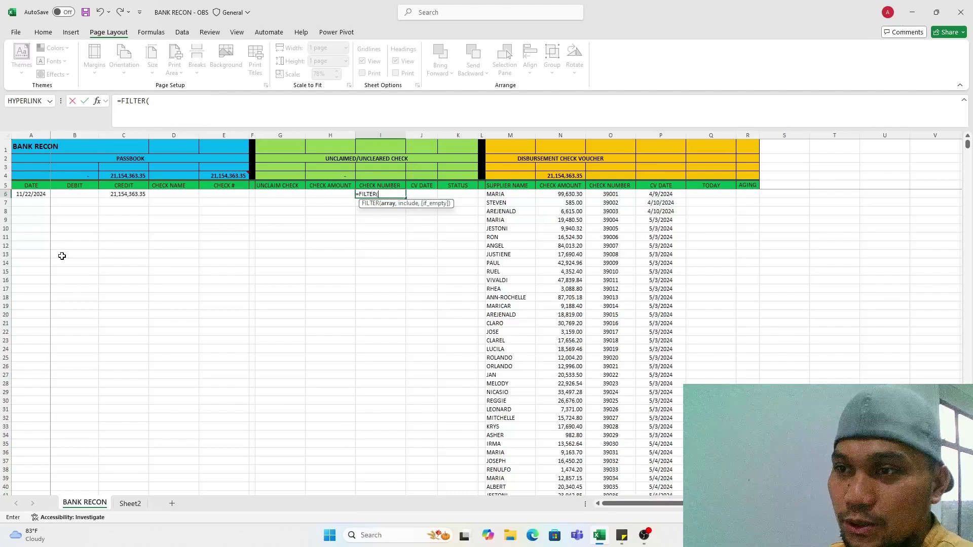
{"action": "left_click_drag", "start_coordinate": [61, 255], "coordinate": [105, 343]}
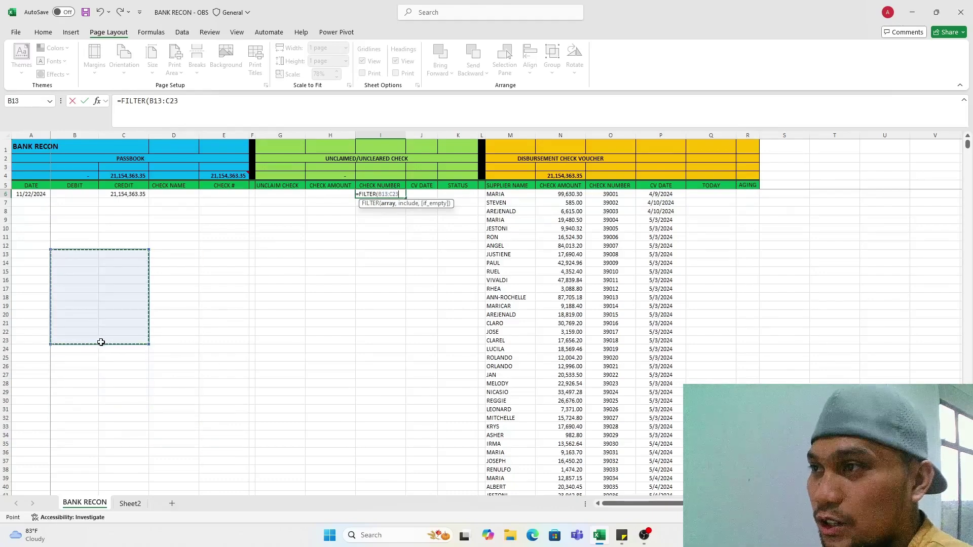
{"action": "left_click_drag", "start_coordinate": [302, 215], "coordinate": [429, 376]}
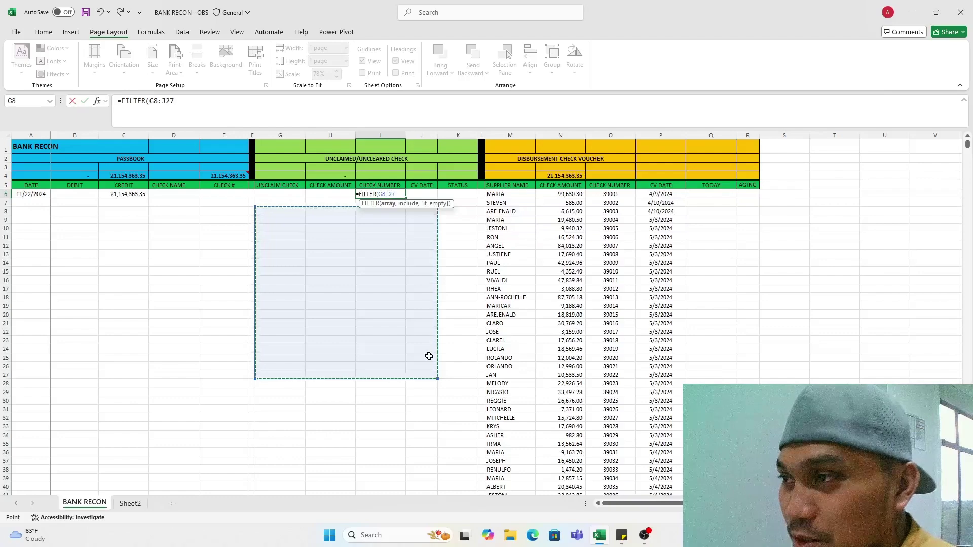
{"action": "key", "text": "BackSpace"}
{"action": "key", "text": "BackSpace"}
{"action": "key", "text": "BackSpace"}
{"action": "key", "text": "BackSpace"}
{"action": "key", "text": "BackSpace"}
{"action": "key", "text": "BackSpace"}
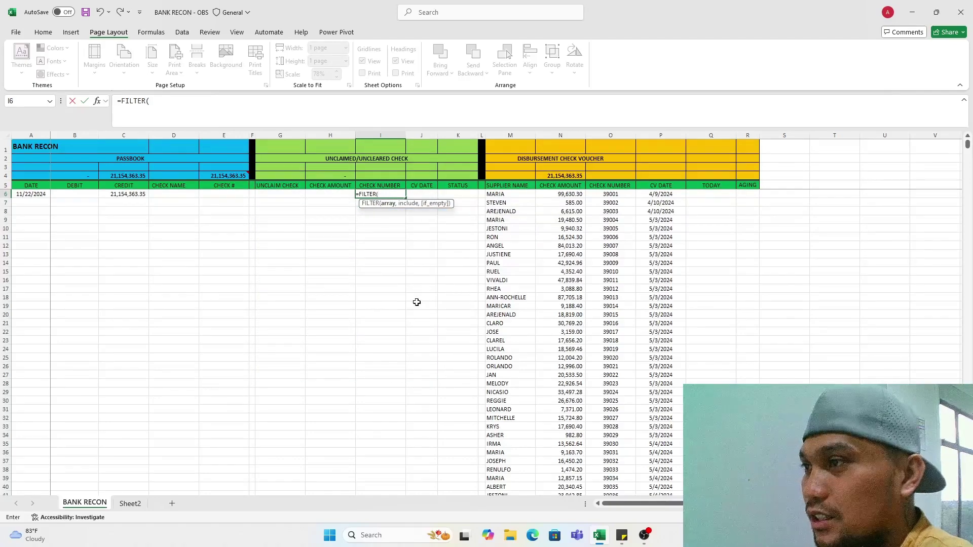
- Set the FILTER array to the Disbursement Check Voucher's check numbers, O6:O231
{"action": "left_click", "coordinate": [615, 194]}
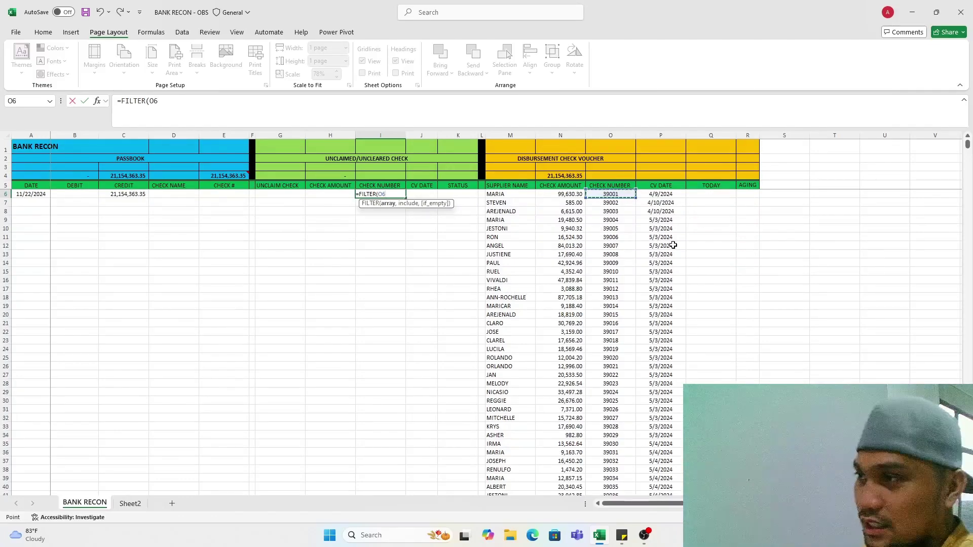
{"action": "key", "text": "ctrl+shift+Down"}
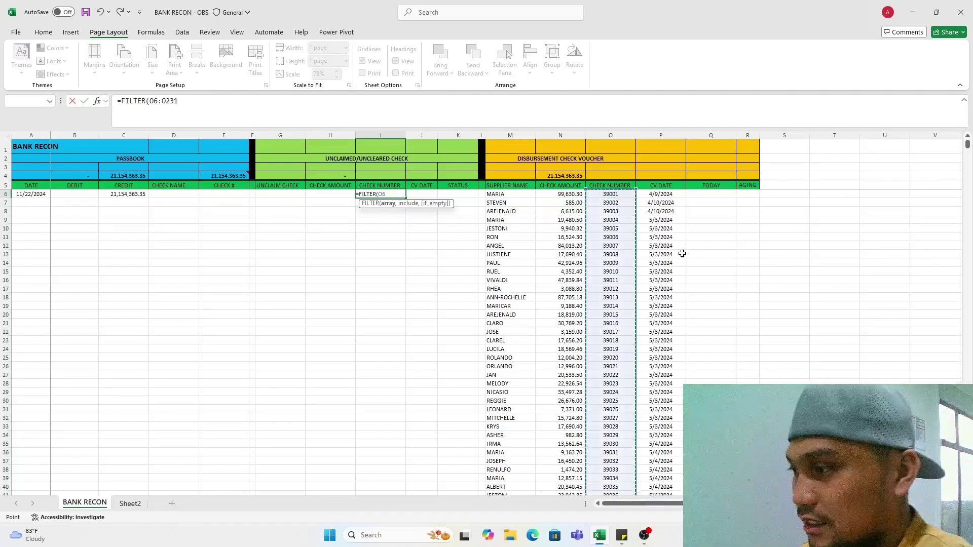
{"action": "type", "text": ","}
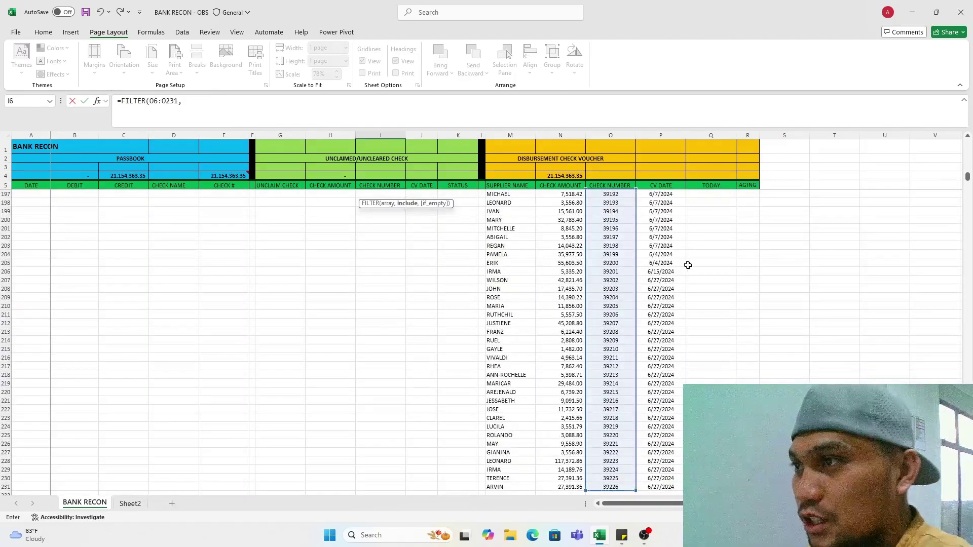
{"action": "scroll", "coordinate": [197, 282], "scroll_direction": "up", "scroll_amount": 1}
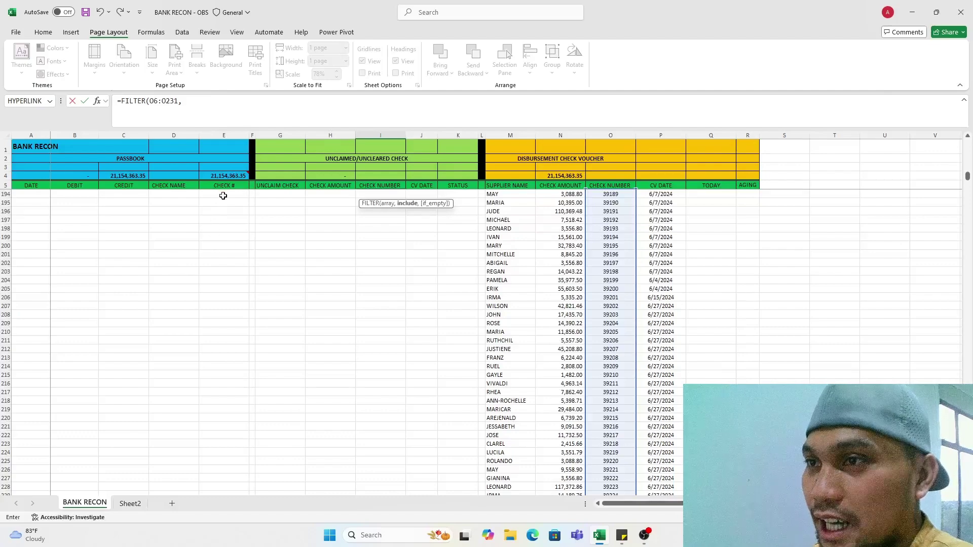
- Build the FILTER's include argument as a NOT function wrapping a COUNTIF, in place of a plain Passbook Check # range
{"action": "left_click_drag", "start_coordinate": [225, 188], "coordinate": [217, 442]}
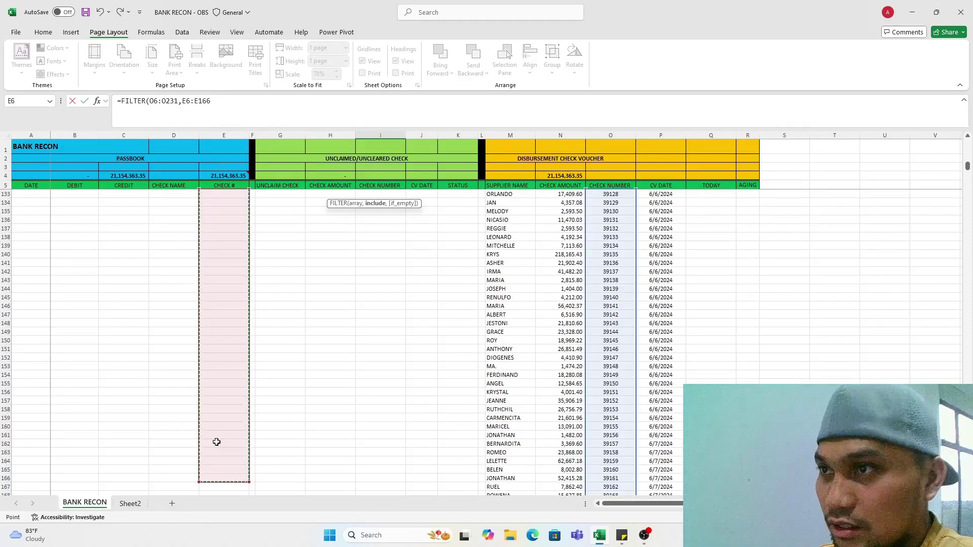
{"action": "left_click_drag", "start_coordinate": [210, 101], "coordinate": [183, 111]}
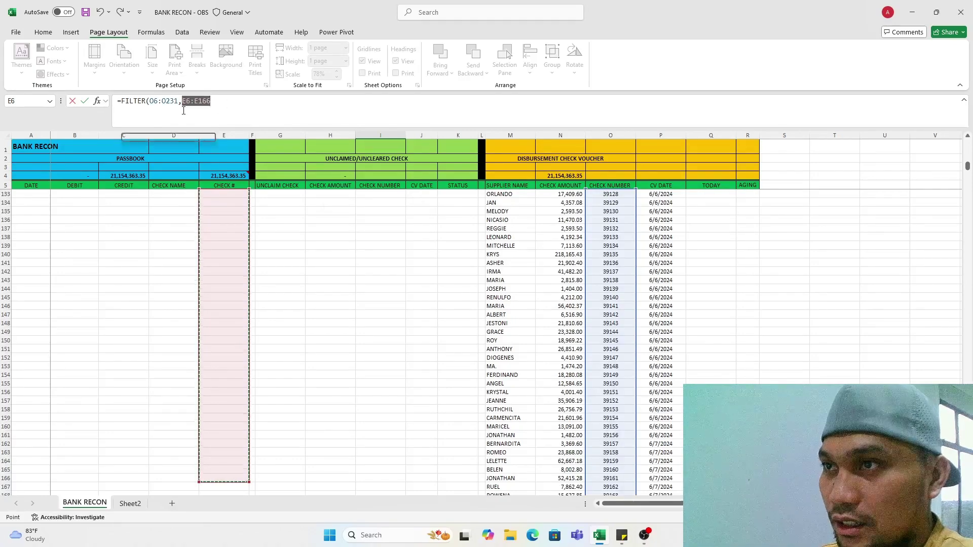
{"action": "type", "text": "NOT("}
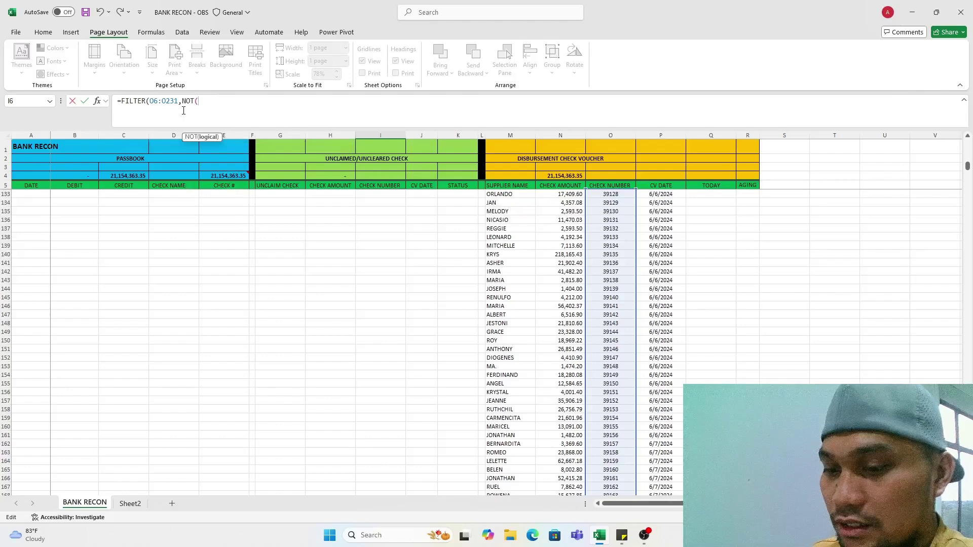
{"action": "type", "text": "COUNTIF"}
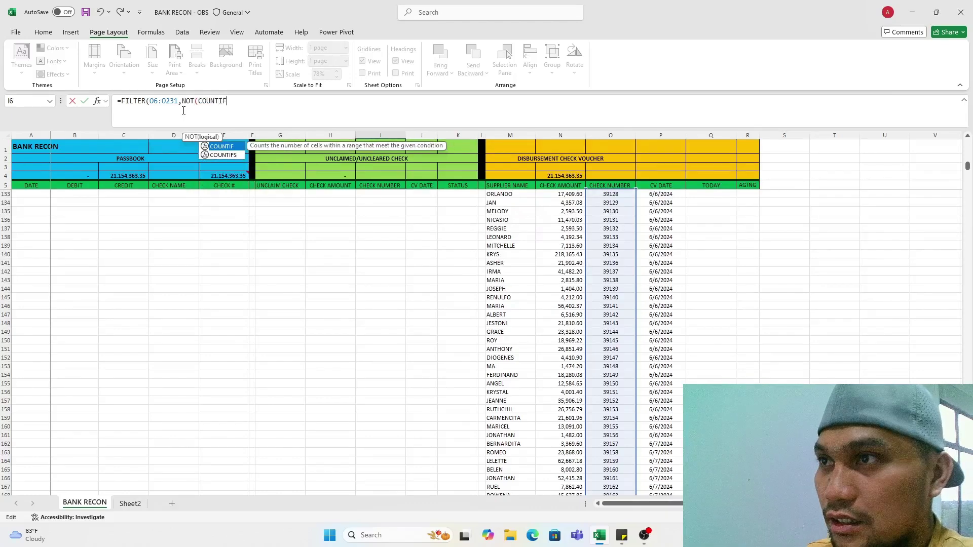
{"action": "type", "text": "("}
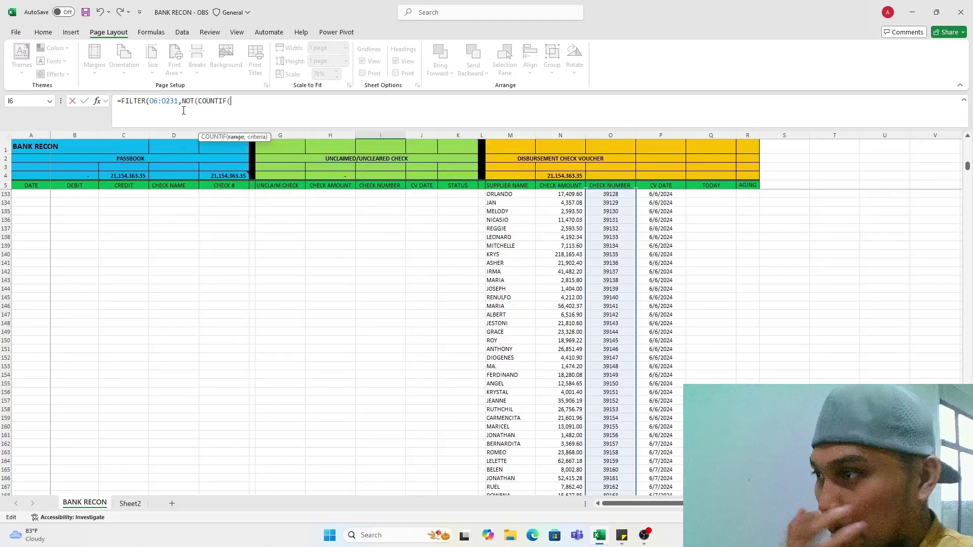
- Set the COUNTIF range to the Passbook's Check # cells E6:E42
{"action": "scroll", "coordinate": [223, 186], "scroll_direction": "up", "scroll_amount": 20}
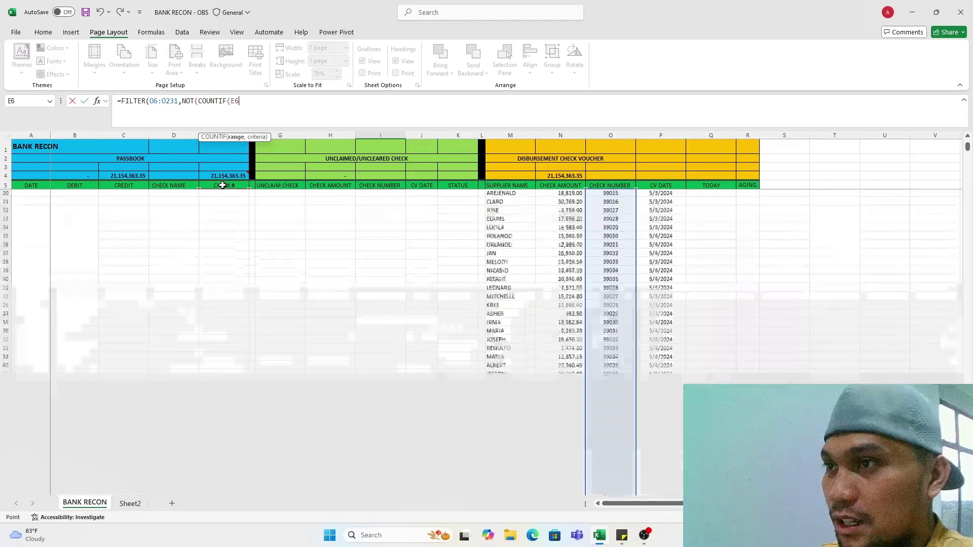
{"action": "left_click_drag", "start_coordinate": [222, 203], "coordinate": [223, 186]}
{"action": "key", "text": "shift+Down"}
{"action": "key", "text": "shift+Down"}
{"action": "key", "text": "shift+Down"}
{"action": "key", "text": "shift+Down"}
{"action": "key", "text": "shift+Down"}
{"action": "key", "text": "shift+Down"}
{"action": "key", "text": "shift+Down"}
{"action": "key", "text": "shift+Down"}
{"action": "key", "text": "shift+Down"}
{"action": "key", "text": "shift+Down"}
{"action": "key", "text": "shift+Down"}
{"action": "key", "text": "shift+Down"}
{"action": "key", "text": "shift+Down"}
{"action": "key", "text": "shift+Down"}
{"action": "key", "text": "shift+Down"}
{"action": "key", "text": "shift+Down"}
{"action": "key", "text": "shift+Down"}
{"action": "key", "text": "shift+Down"}
{"action": "key", "text": "shift+Down"}
{"action": "key", "text": "shift+Down"}
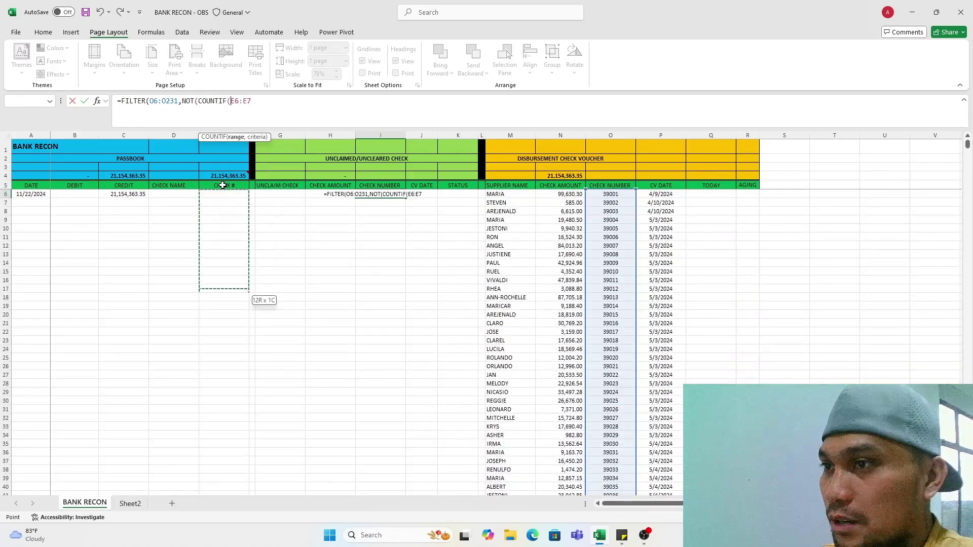
{"action": "key", "text": "shift+Down"}
{"action": "key", "text": "shift+Down"}
{"action": "key", "text": "shift+Down"}
{"action": "key", "text": "shift+Down"}
{"action": "key", "text": "shift+Down"}
{"action": "key", "text": "shift+Down"}
{"action": "key", "text": "shift+Down"}
{"action": "key", "text": "shift+Down"}
{"action": "key", "text": "shift+Down"}
{"action": "key", "text": "shift+Down"}
{"action": "key", "text": "shift+Down"}
{"action": "key", "text": "shift+Down"}
{"action": "key", "text": "shift+Down"}
{"action": "key", "text": "shift+Down"}
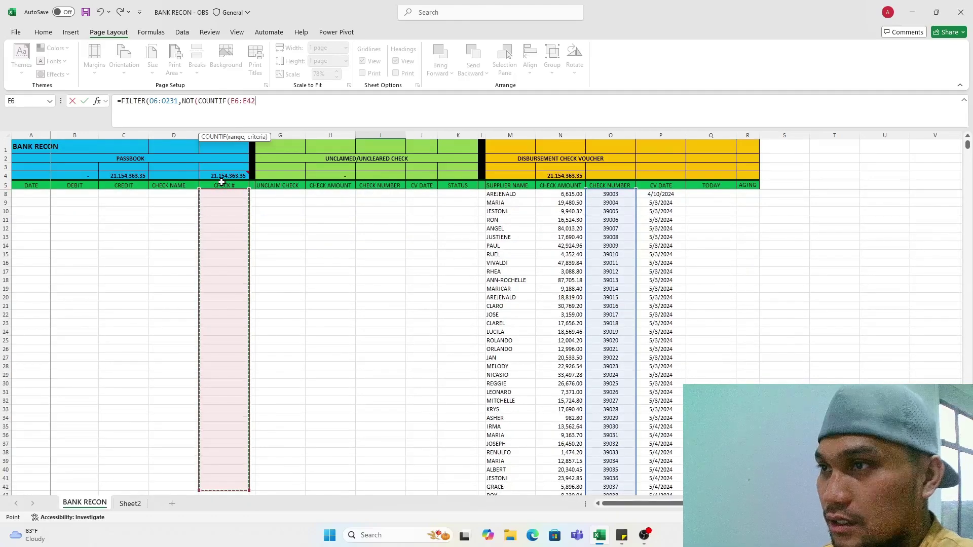
{"action": "type", "text": ","}
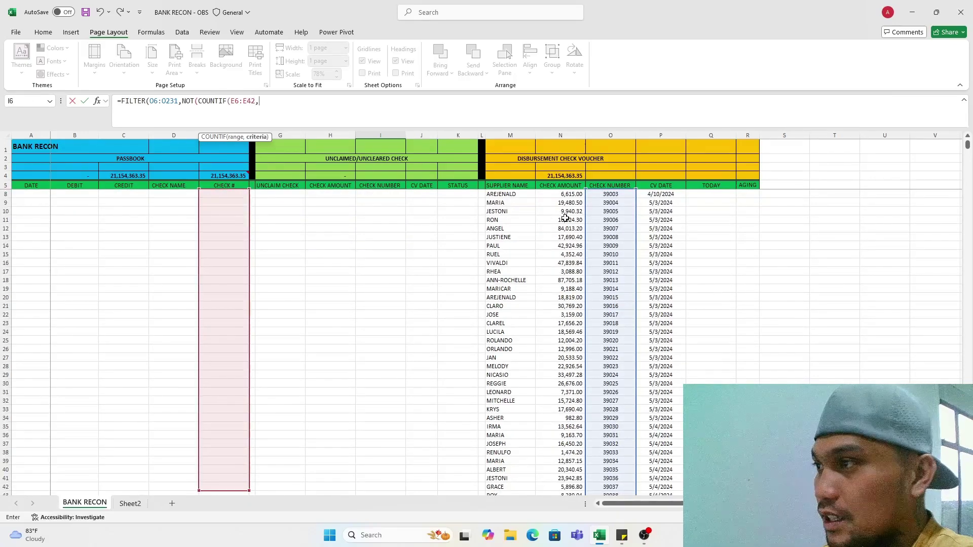
- Set the COUNTIF criteria to the Disbursement Check Voucher's check numbers, O6:O231
{"action": "left_click", "coordinate": [607, 195]}
{"action": "scroll", "coordinate": [663, 359], "scroll_direction": "up", "scroll_amount": 1}
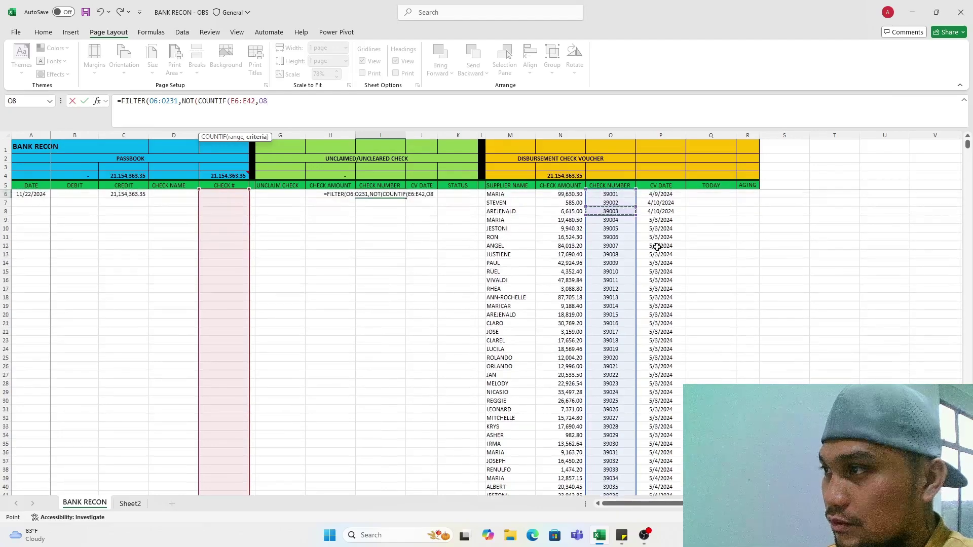
{"action": "key", "text": "Up"}
{"action": "key", "text": "Up"}
{"action": "key", "text": "ctrl+shift+Down"}
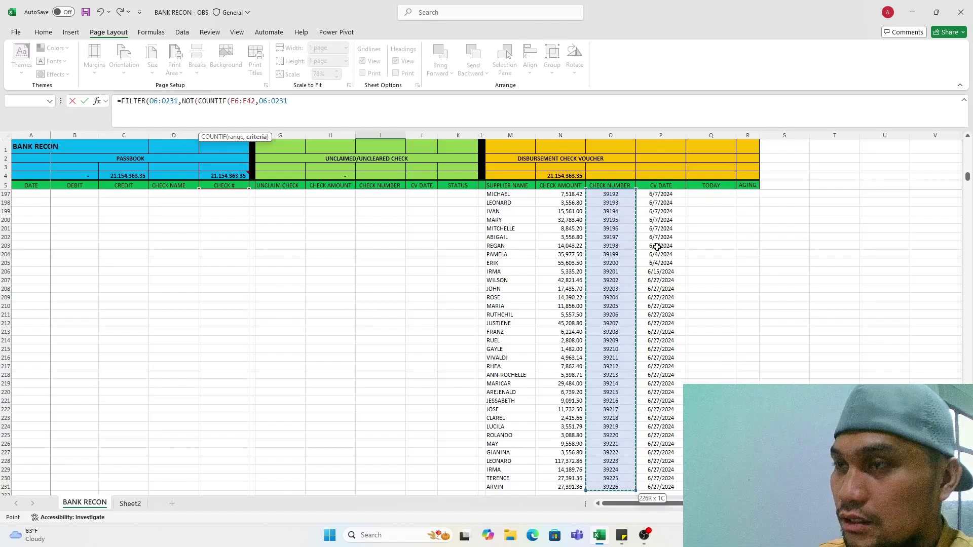
- Close the COUNTIF, NOT and FILTER functions with three closing parentheses and enter the formula in I6
{"action": "type", "text": "))"}
{"action": "key", "text": "Return"}
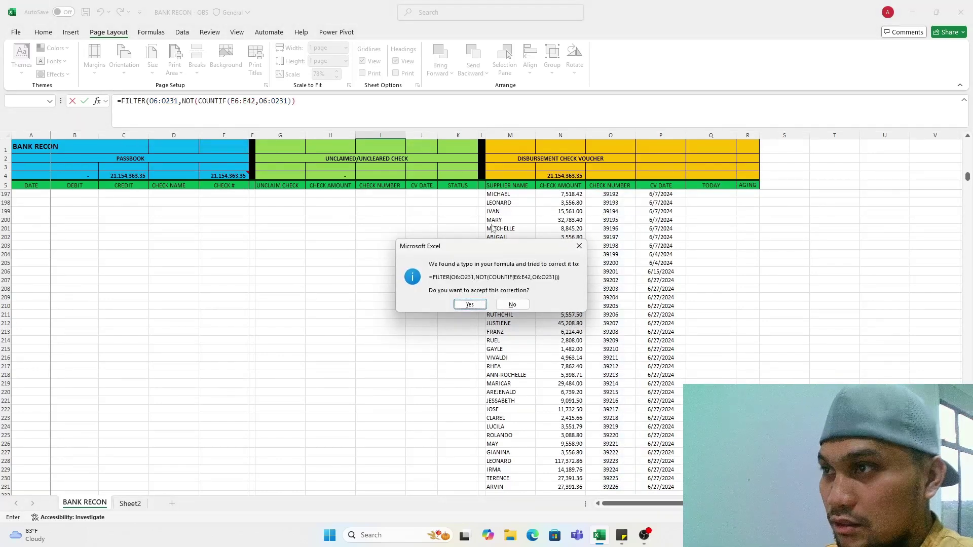
{"action": "left_click", "coordinate": [579, 246]}
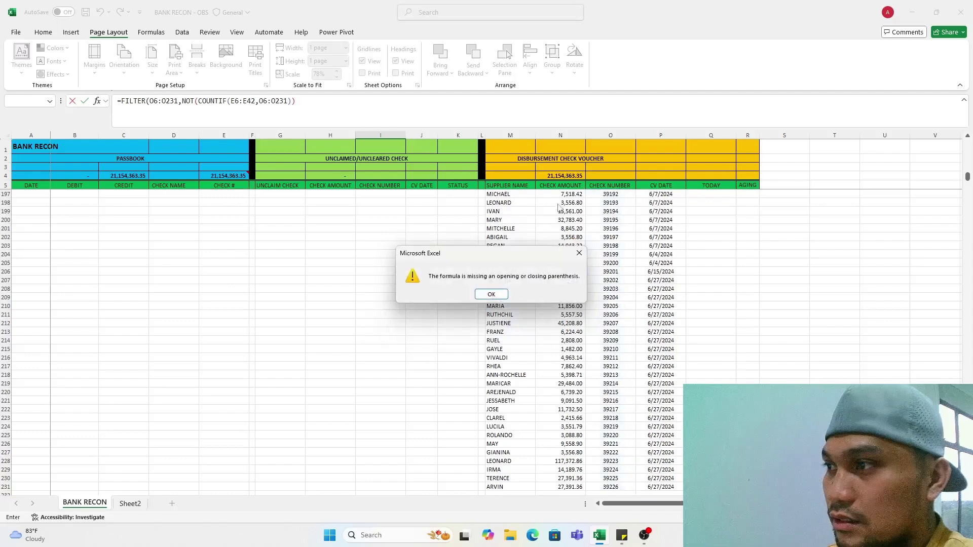
{"action": "left_click", "coordinate": [579, 252]}
{"action": "left_click", "coordinate": [303, 106]}
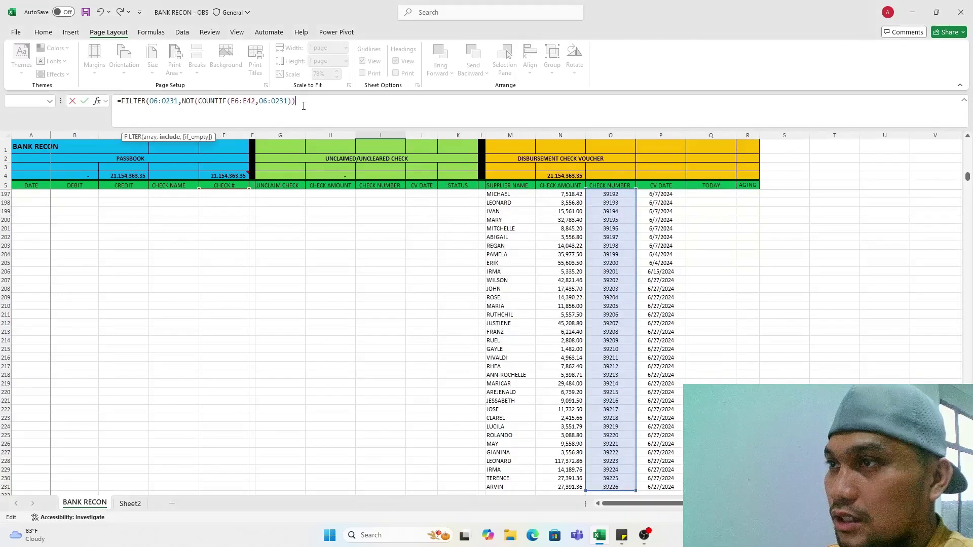
{"action": "type", "text": ")"}
{"action": "key", "text": "Return"}
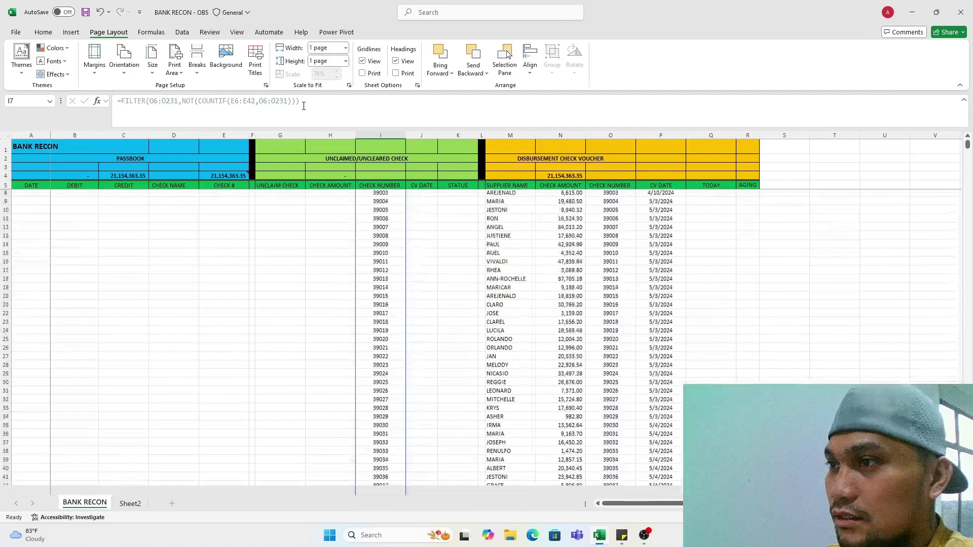
- Examine the spilled Check Number list from first to last row and the neighbouring unfilled columns in the Unclaimed/Uncleared Check section
{"action": "scroll", "coordinate": [315, 272], "scroll_direction": "up", "scroll_amount": 2}
{"action": "left_click", "coordinate": [352, 287]}
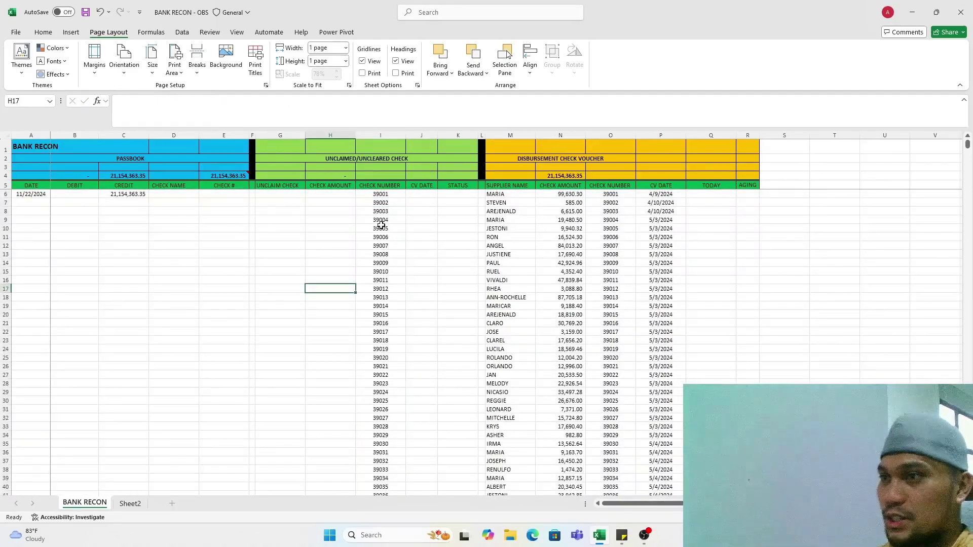
{"action": "left_click", "coordinate": [385, 195]}
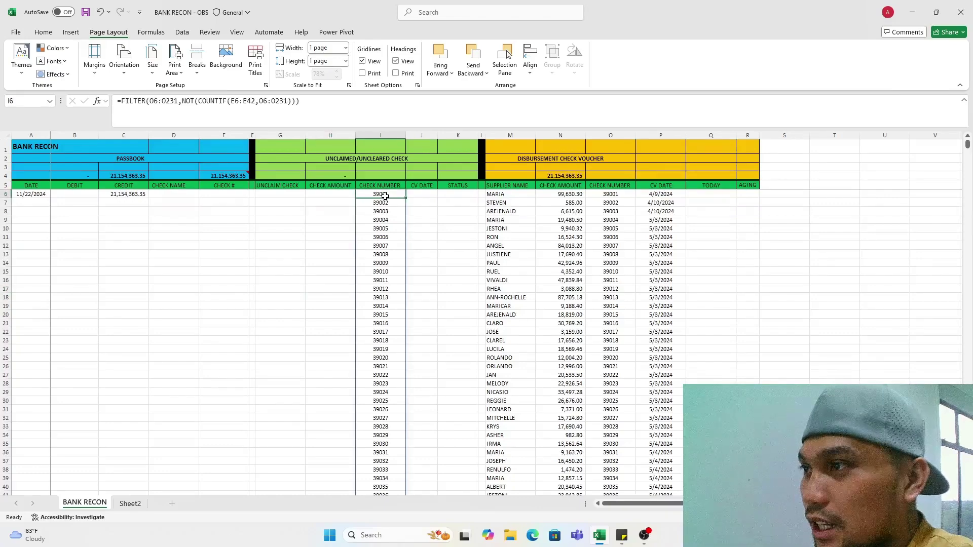
{"action": "key", "text": "ctrl+shift+Down"}
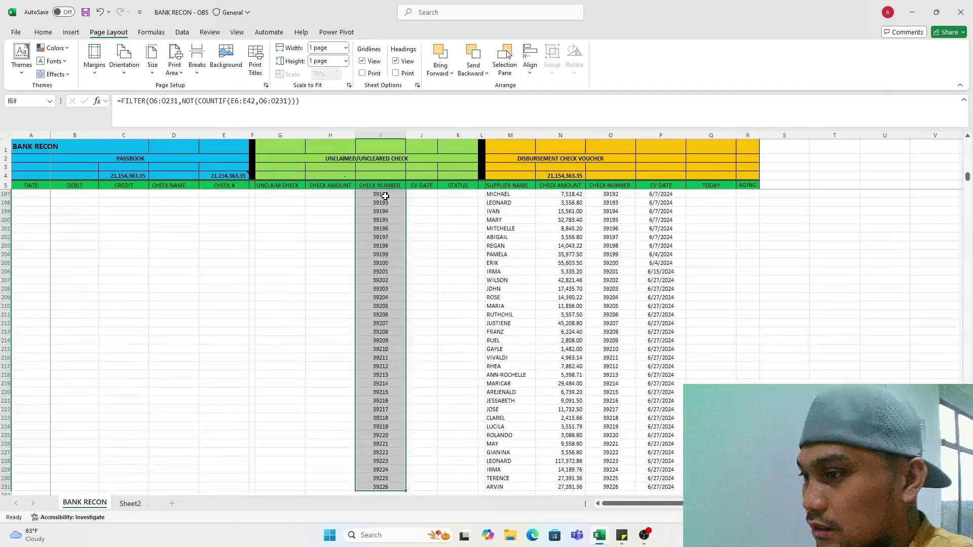
{"action": "left_click", "coordinate": [379, 369]}
{"action": "key", "text": "ctrl+Up"}
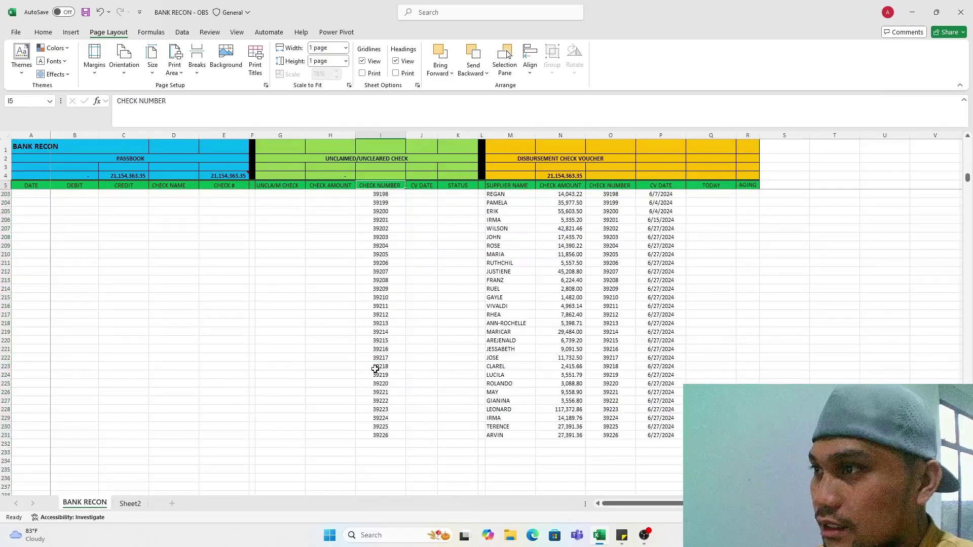
{"action": "key", "text": "Down"}
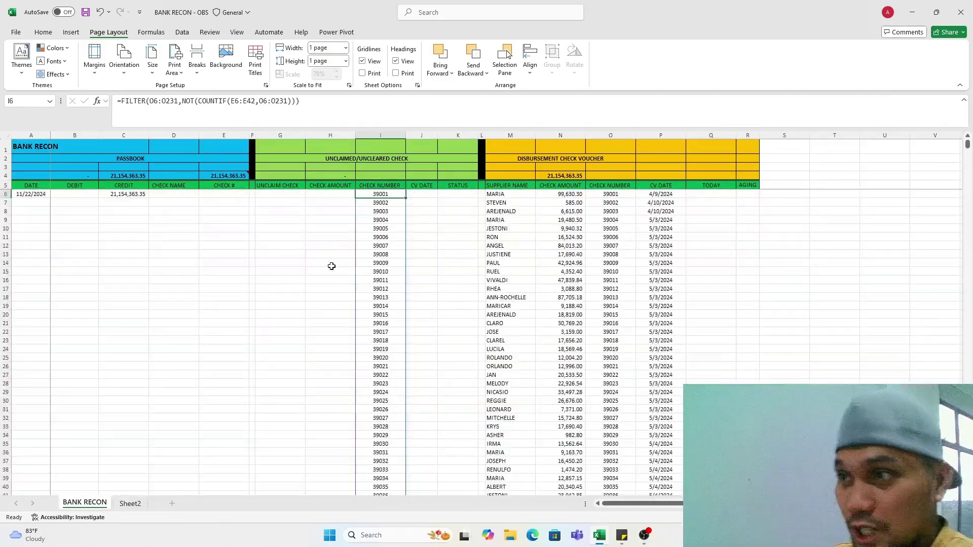
{"action": "left_click_drag", "start_coordinate": [279, 196], "coordinate": [321, 194]}
{"action": "left_click", "coordinate": [426, 197]}
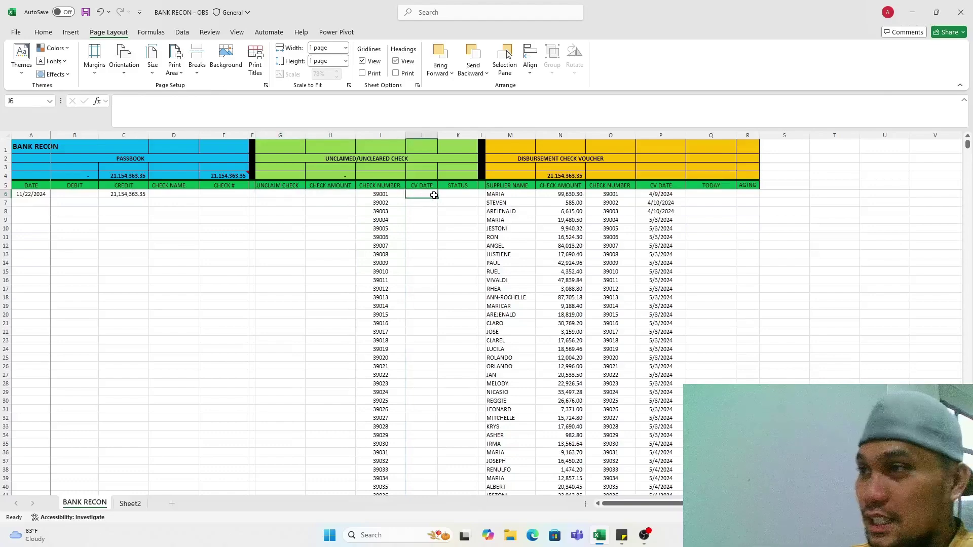
- Begin an XLOOKUP in H6, the first Check Amount row, with the spilled check numbers I6# as lookup value
{"action": "left_click", "coordinate": [345, 195]}
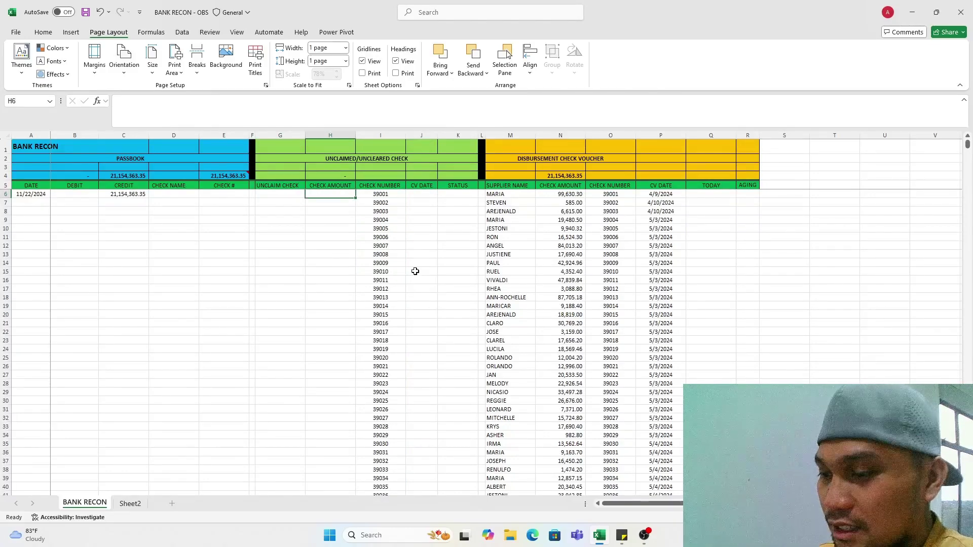
{"action": "type", "text": "=xl"}
{"action": "key", "text": "Tab"}
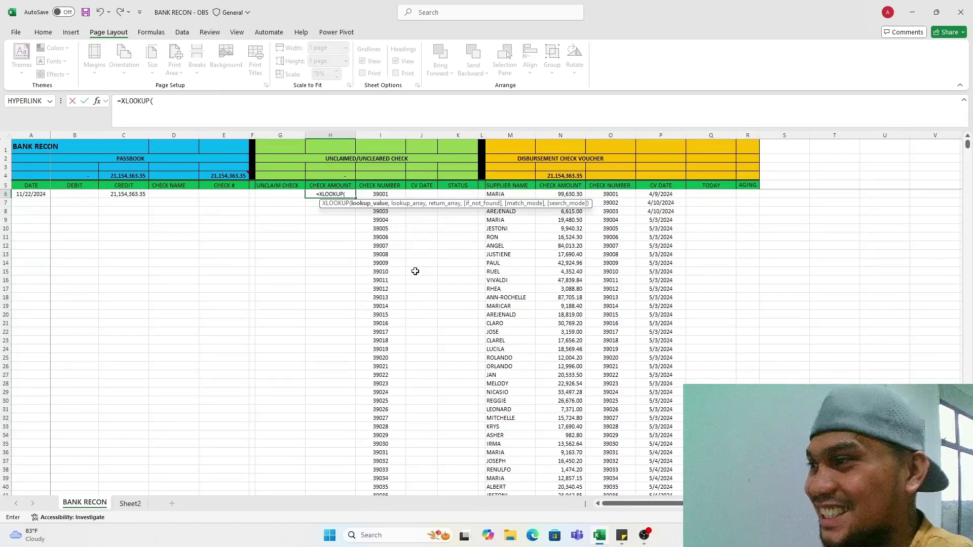
{"action": "left_click", "coordinate": [388, 194]}
{"action": "type", "text": ","}
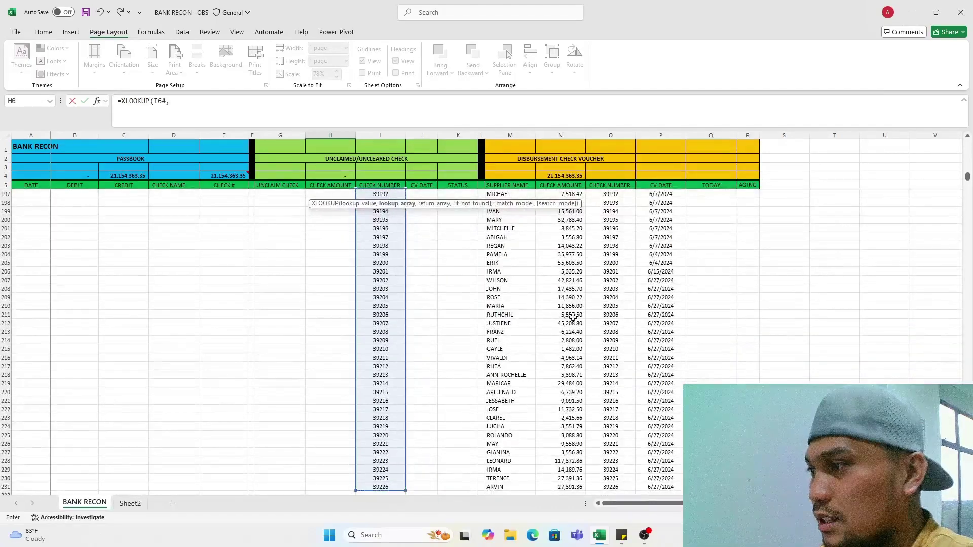
- Set the Check Amount XLOOKUP's lookup array to the voucher check numbers O6:O231
{"action": "left_click", "coordinate": [613, 340]}
{"action": "key", "text": "ctrl+Up"}
{"action": "key", "text": "Down"}
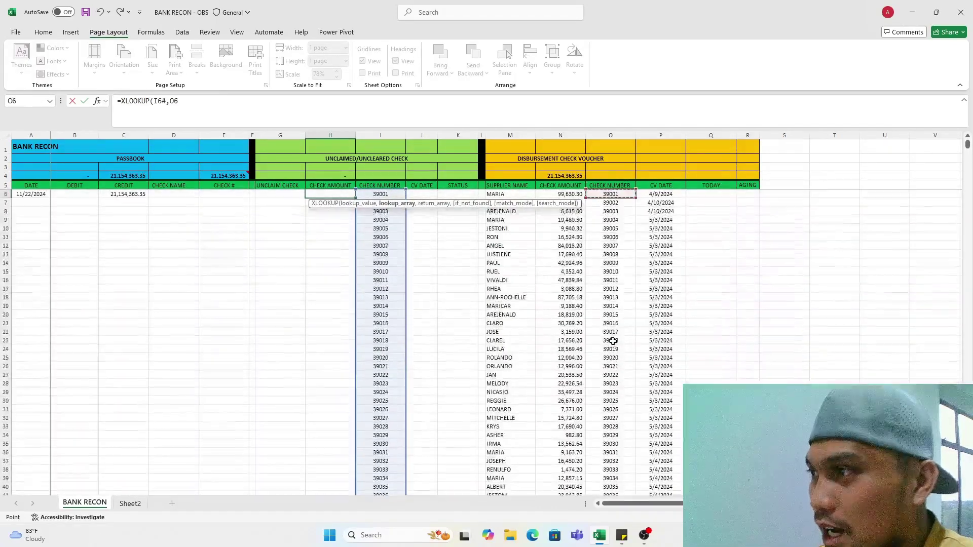
{"action": "key", "text": "ctrl+shift+Down"}
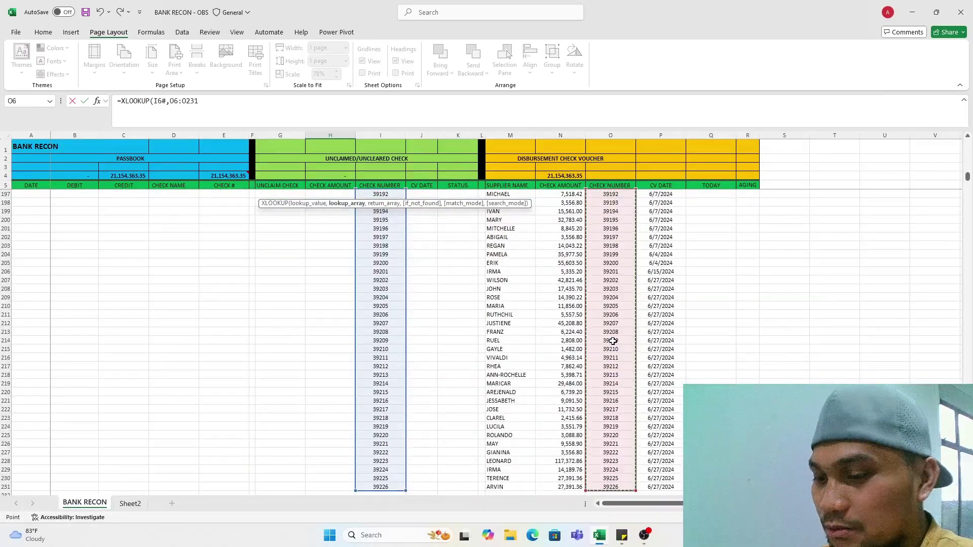
{"action": "type", "text": ","}
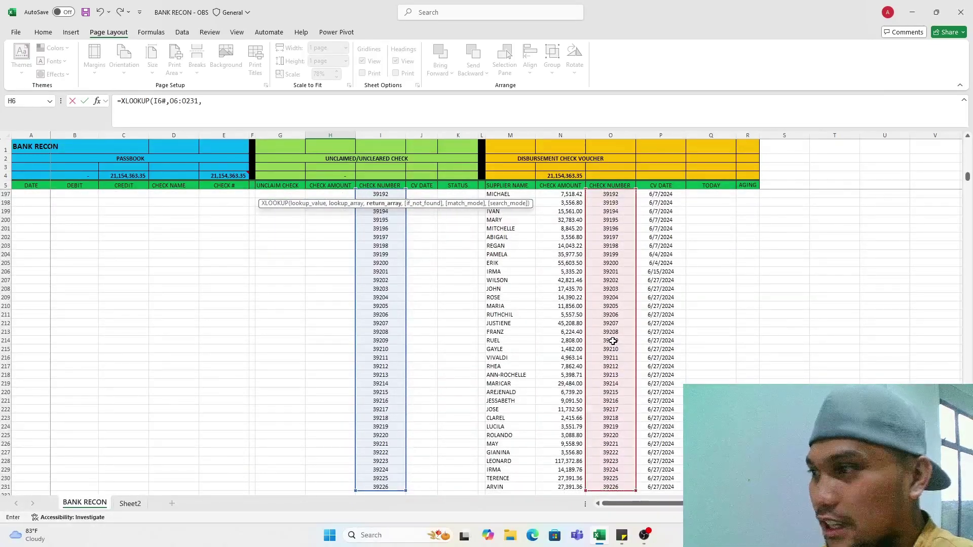
- Set the return array to the voucher check amounts N6:N231 and enter the Check Amount formula
{"action": "left_click", "coordinate": [564, 352]}
{"action": "key", "text": "ctrl+Up"}
{"action": "key", "text": "Down"}
{"action": "key", "text": "Down"}
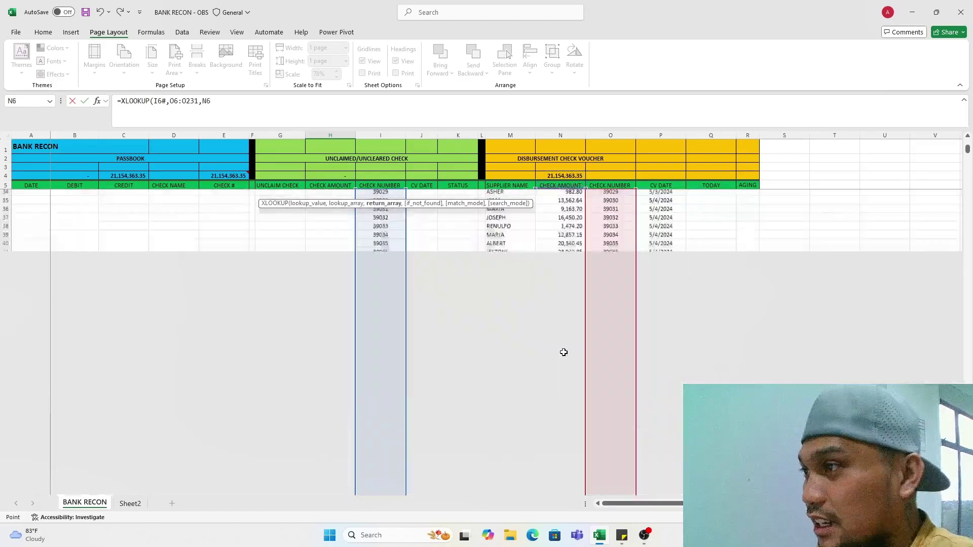
{"action": "key", "text": "ctrl+shift+Down"}
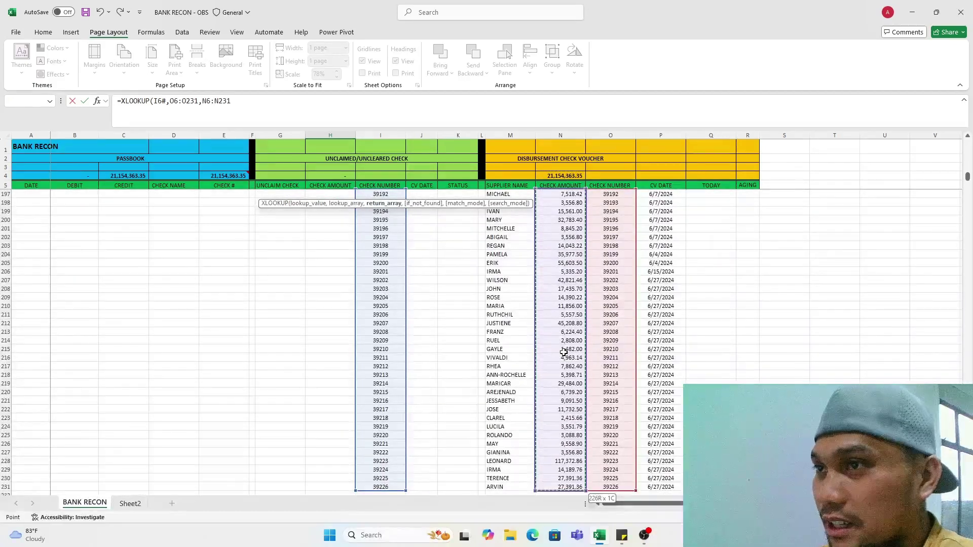
{"action": "key", "text": "Return"}
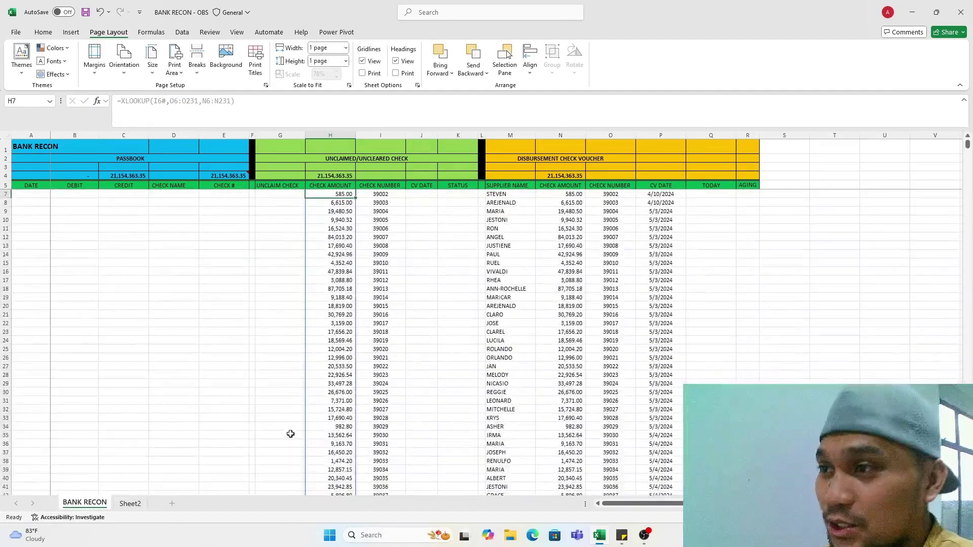
{"action": "scroll", "coordinate": [304, 355], "scroll_direction": "up", "scroll_amount": 1}
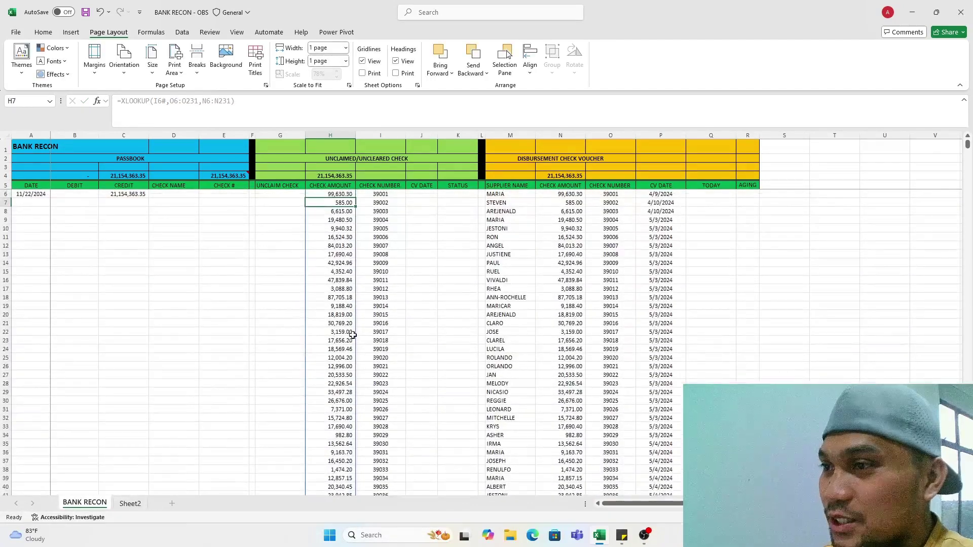
{"action": "left_click", "coordinate": [278, 193]}
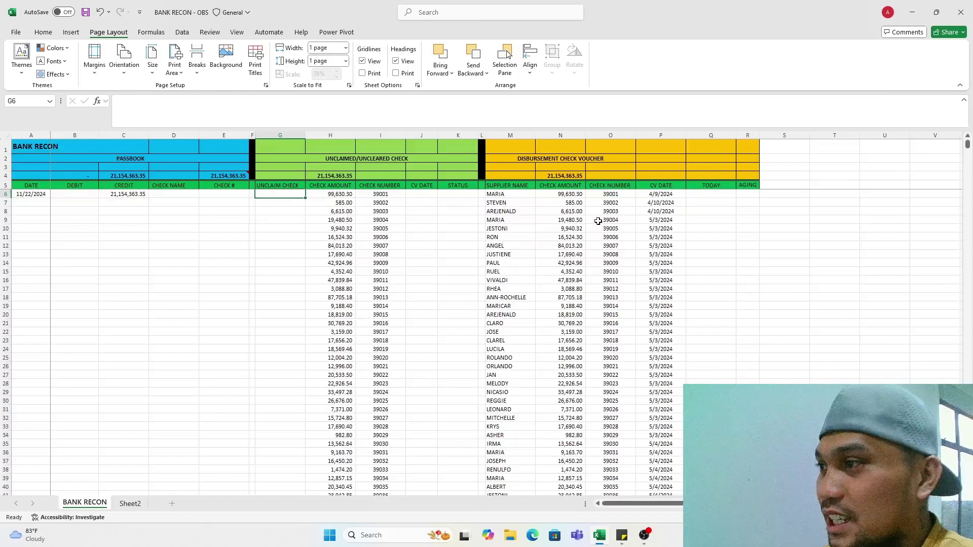
{"action": "left_click_drag", "start_coordinate": [576, 193], "coordinate": [596, 194]}
{"action": "left_click_drag", "start_coordinate": [330, 194], "coordinate": [369, 192]}
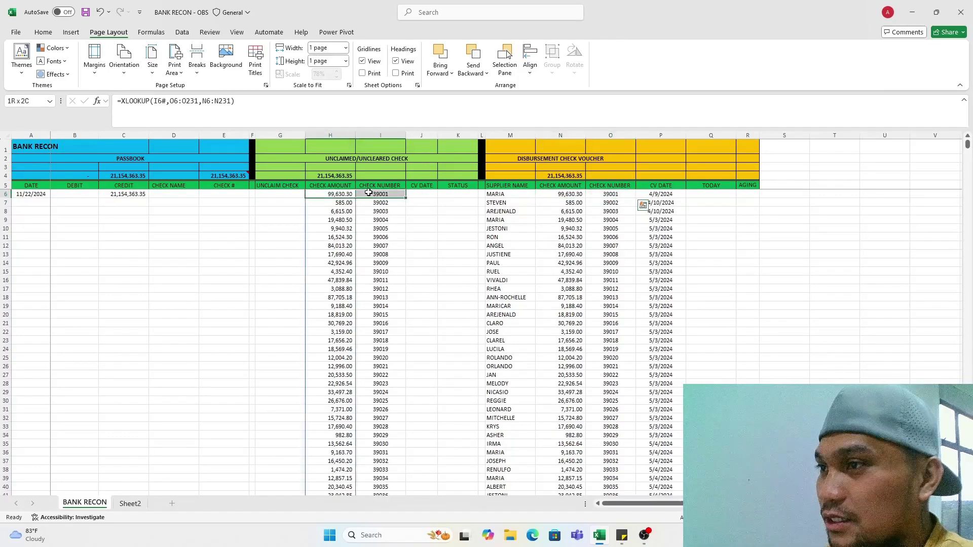
{"action": "left_click_drag", "start_coordinate": [582, 199], "coordinate": [608, 197]}
- Begin an XLOOKUP in G6, the first Unclaim Check row, with the spilled check numbers I6# as lookup value
{"action": "left_click", "coordinate": [289, 196]}
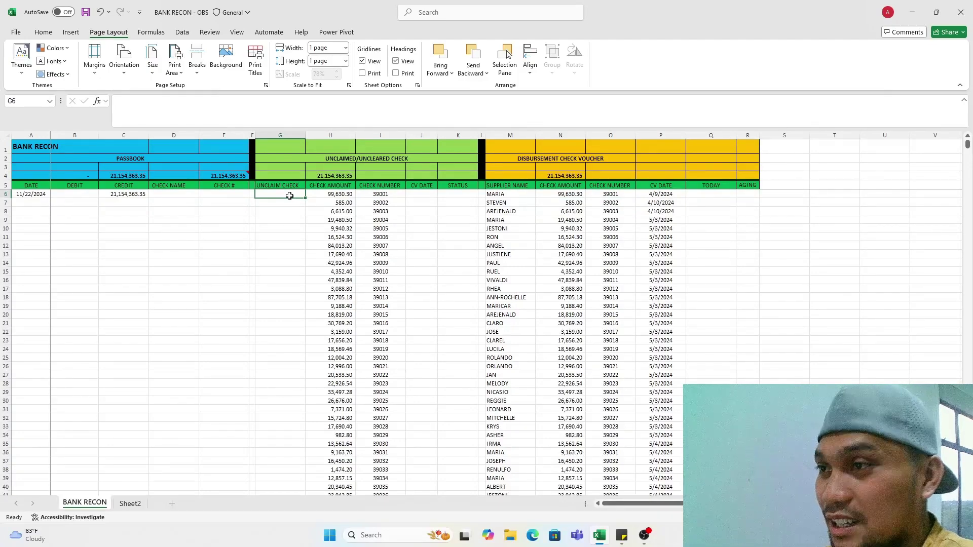
{"action": "type", "text": "="}
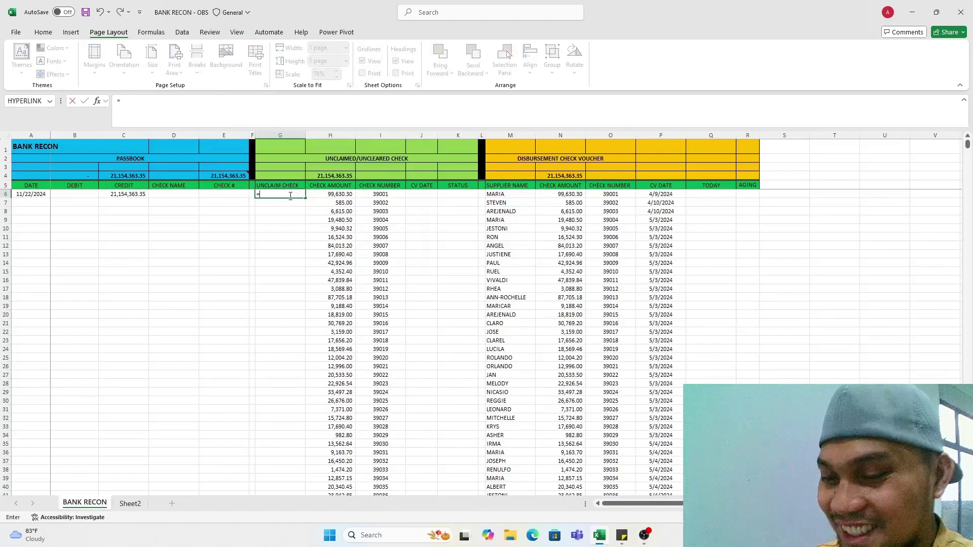
{"action": "type", "text": "XLOOKUp("}
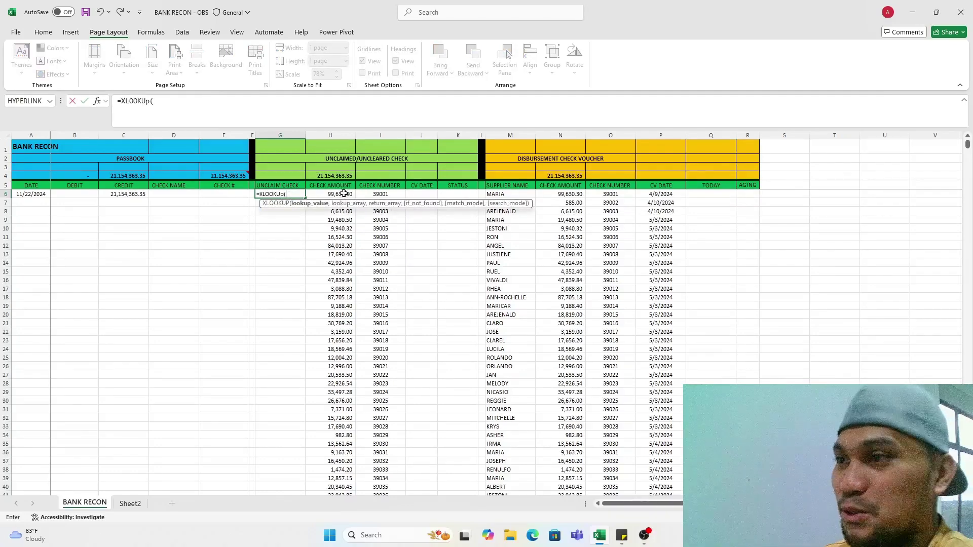
{"action": "left_click", "coordinate": [380, 194]}
{"action": "key", "text": "ctrl+shift+Down"}
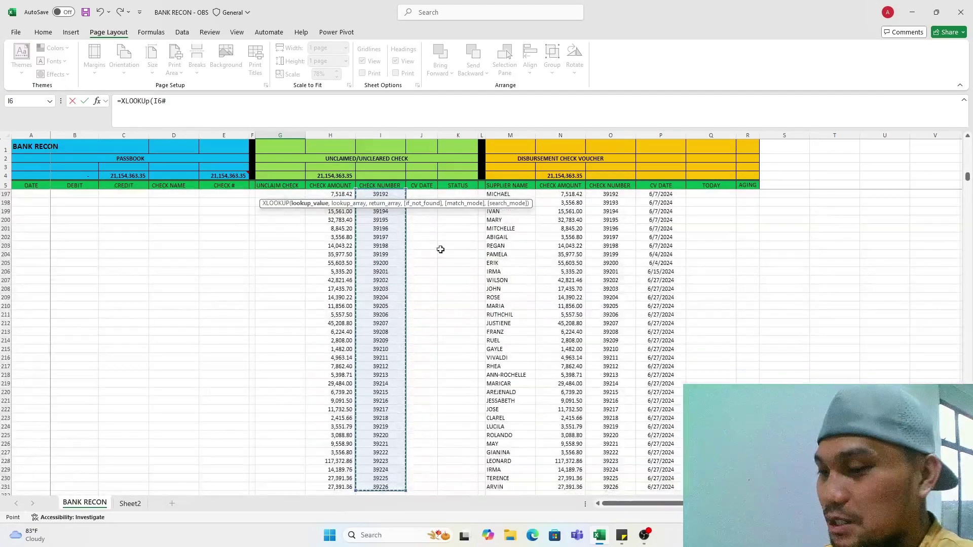
{"action": "type", "text": ","}
- Set the Unclaim Check XLOOKUP's lookup array to the voucher check numbers O6:O231
{"action": "left_click", "coordinate": [610, 393]}
{"action": "key", "text": "ctrl+Up"}
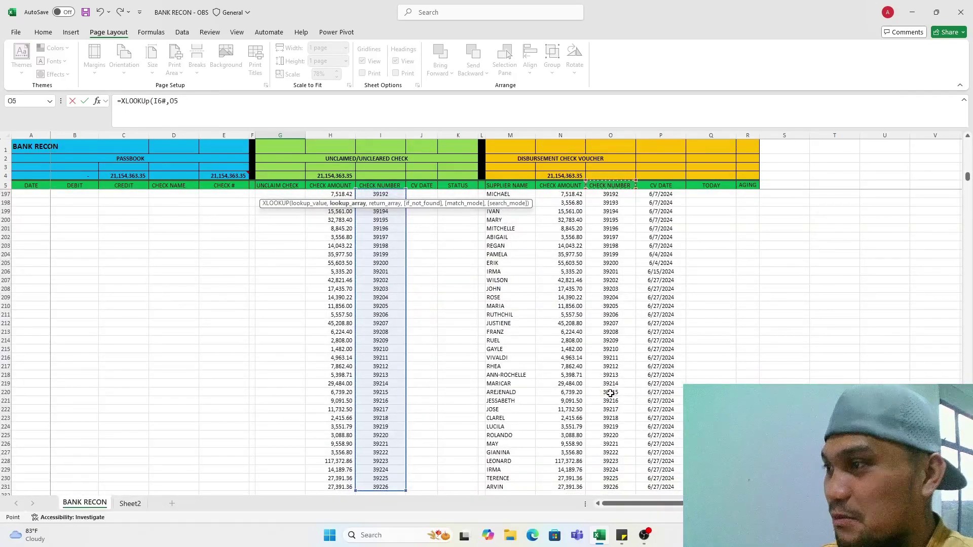
{"action": "key", "text": "Down"}
{"action": "key", "text": "ctrl+shift+Down"}
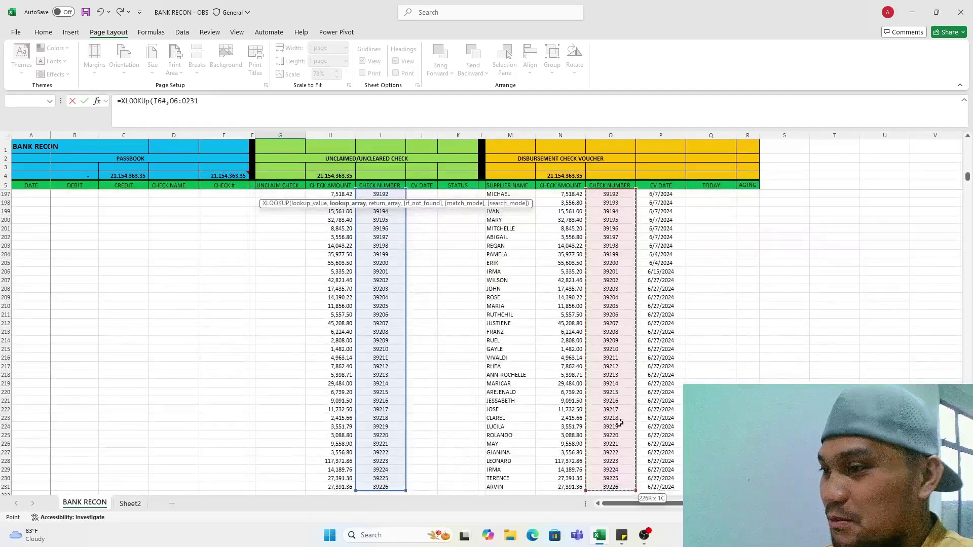
{"action": "type", "text": ","}
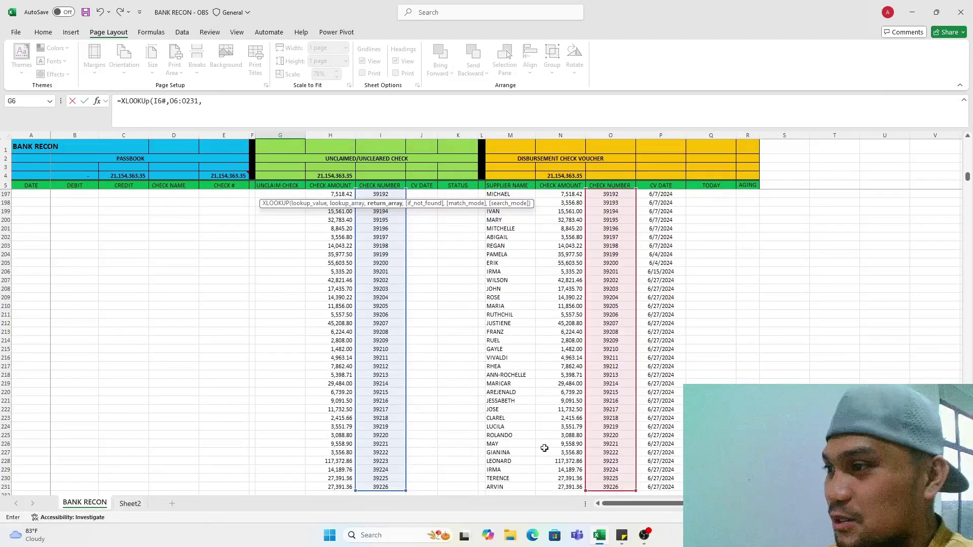
- Set the return array to the voucher supplier names M6:M231 and enter the Unclaim Check formula
{"action": "left_click", "coordinate": [505, 447]}
{"action": "key", "text": "ctrl+Up"}
{"action": "key", "text": "Down"}
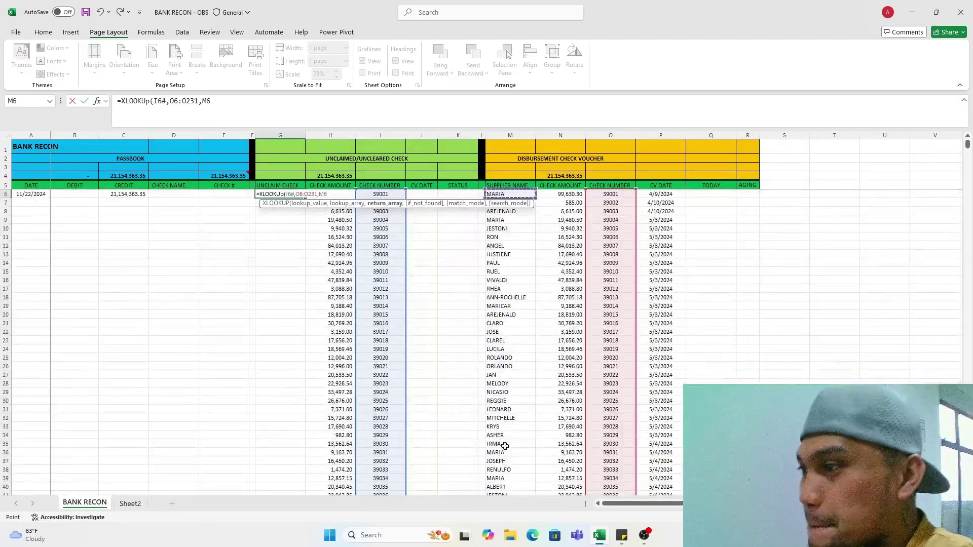
{"action": "key", "text": "ctrl+shift+Down"}
{"action": "key", "text": "Return"}
- Compare the filled Unclaimed/Uncleared Check rows and Check Amount total with the Disbursement Check Voucher's, including the total formula in N4
{"action": "scroll", "coordinate": [423, 435], "scroll_direction": "down", "scroll_amount": 1}
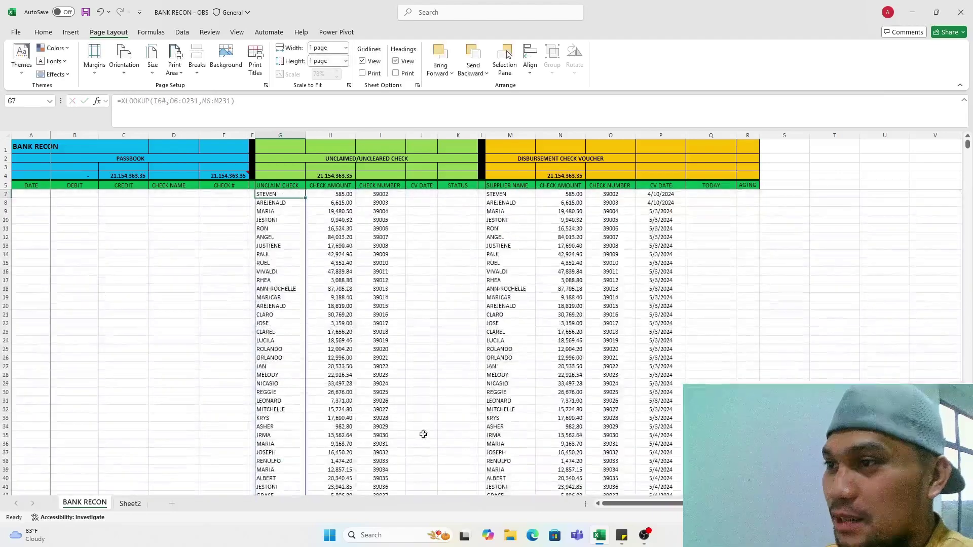
{"action": "scroll", "coordinate": [423, 434], "scroll_direction": "up", "scroll_amount": 1}
{"action": "key", "text": "ctrl+Up"}
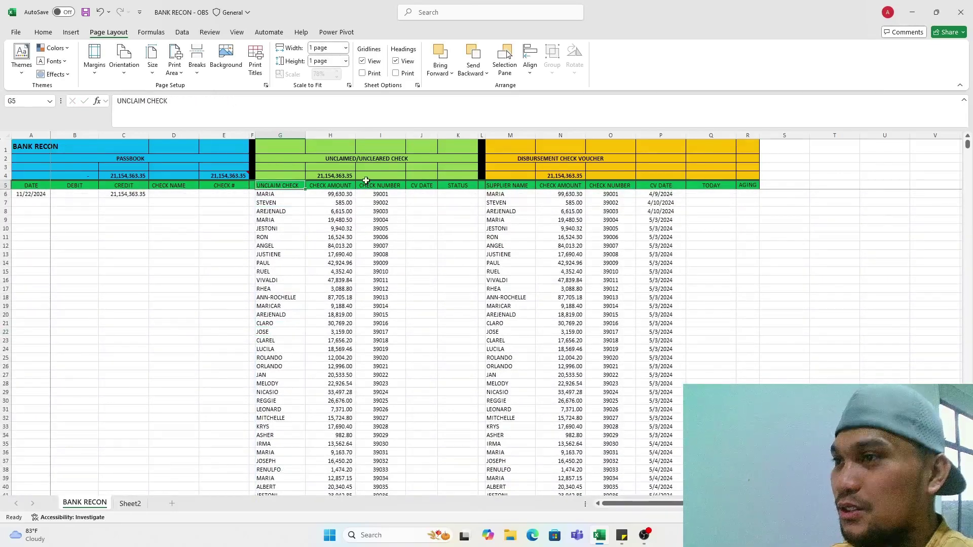
{"action": "left_click", "coordinate": [551, 176]}
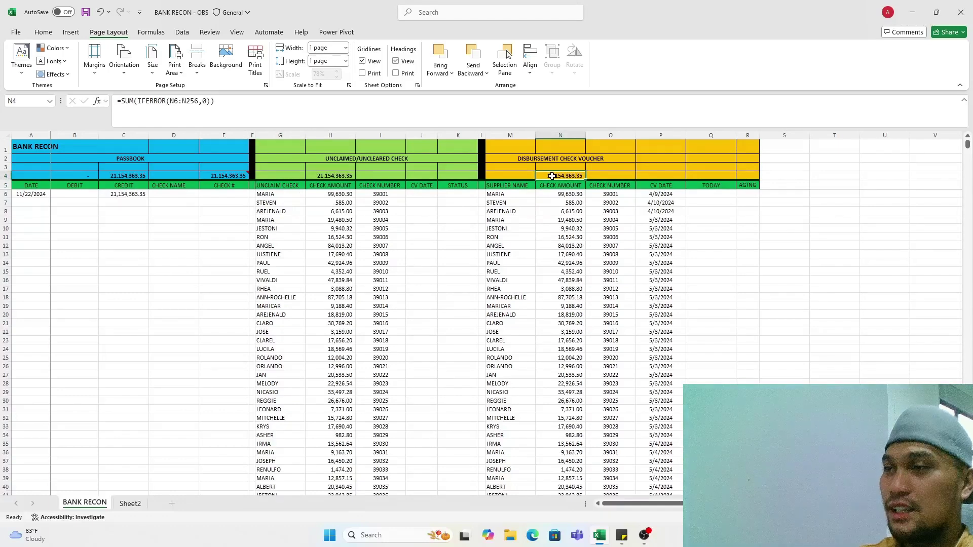
- Compare the Check Amount total formulas in N4 and H4, and review the Unclaimed/Uncleared Check section's columns, including CV Date and Status
{"action": "left_click", "coordinate": [566, 238]}
{"action": "left_click", "coordinate": [558, 168]}
{"action": "left_click", "coordinate": [552, 175]}
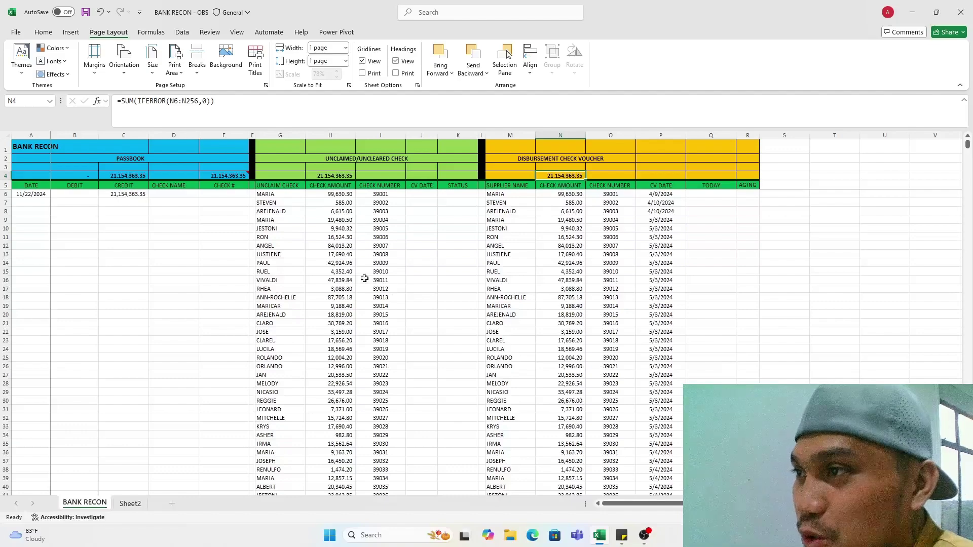
{"action": "left_click", "coordinate": [330, 175]}
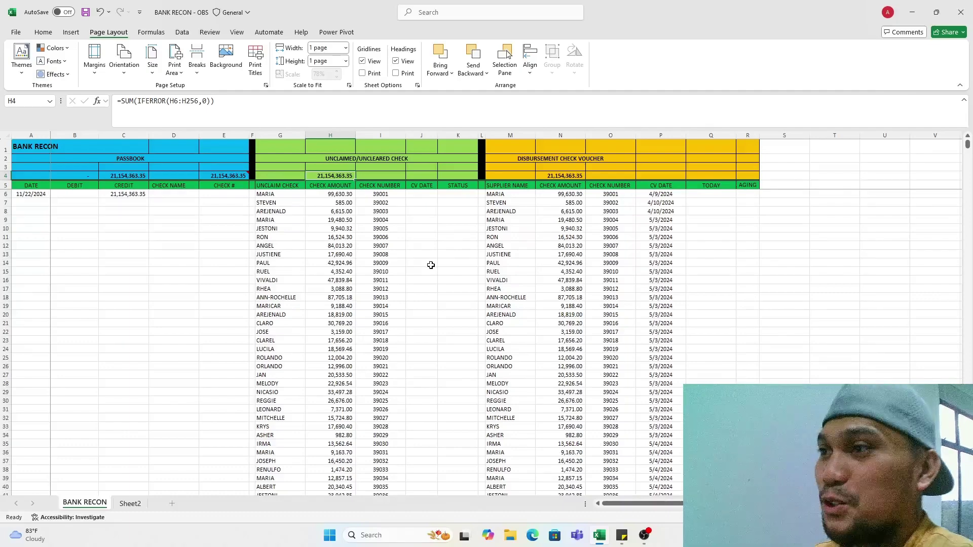
{"action": "left_click_drag", "start_coordinate": [281, 175], "coordinate": [433, 268]}
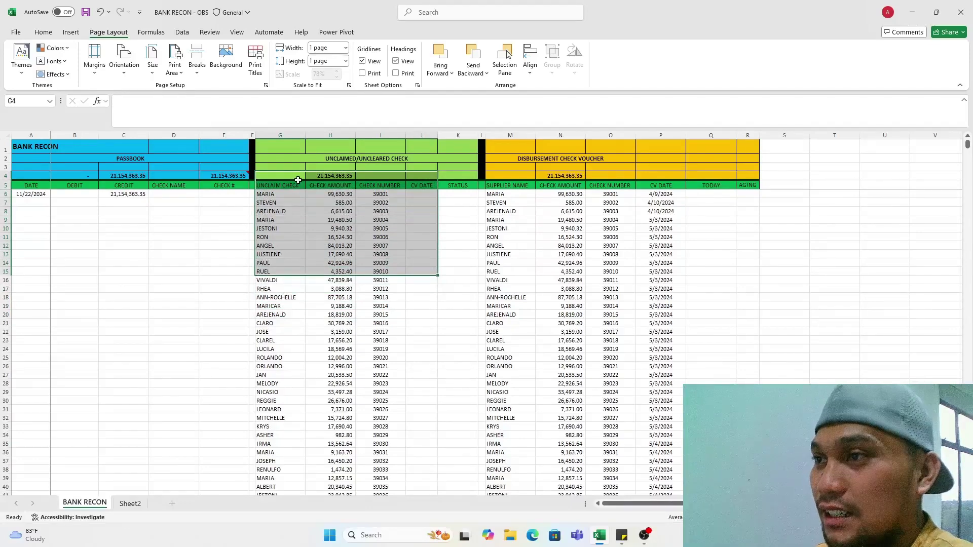
{"action": "left_click_drag", "start_coordinate": [293, 177], "coordinate": [446, 248]}
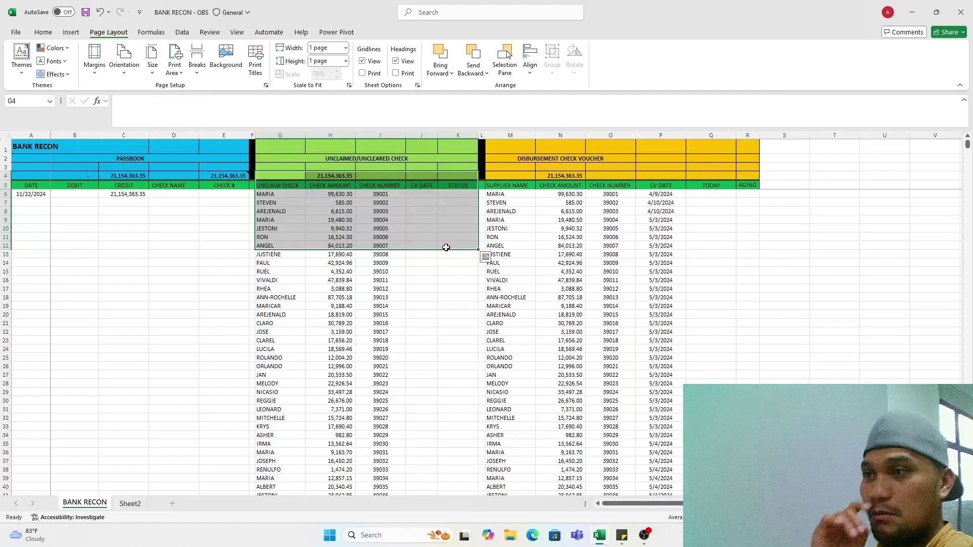
{"action": "left_click", "coordinate": [334, 341]}
{"action": "left_click_drag", "start_coordinate": [422, 192], "coordinate": [457, 188]}
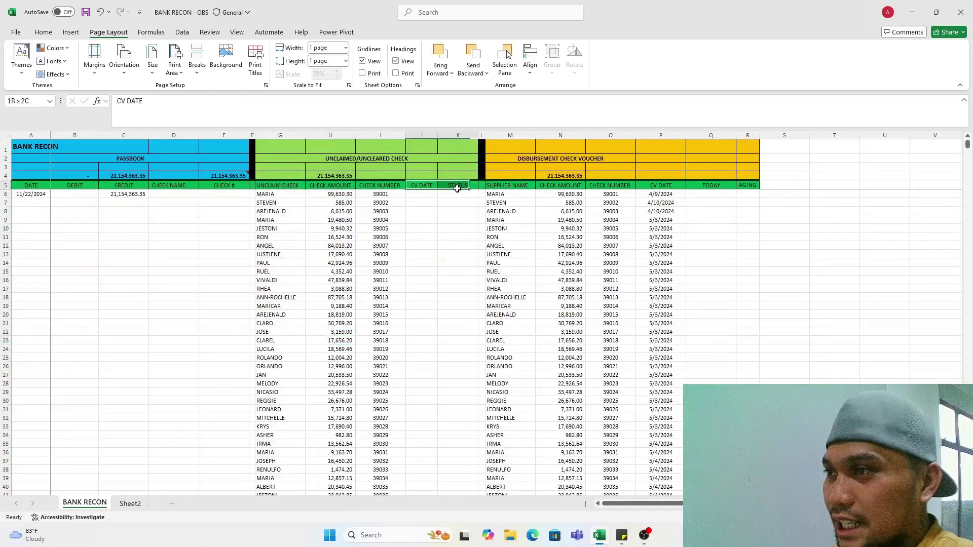
- Begin an XLOOKUP in J6, the first CV Date row of the unclaimed checks, with the spilled check numbers I6# as lookup value
{"action": "left_click", "coordinate": [421, 194]}
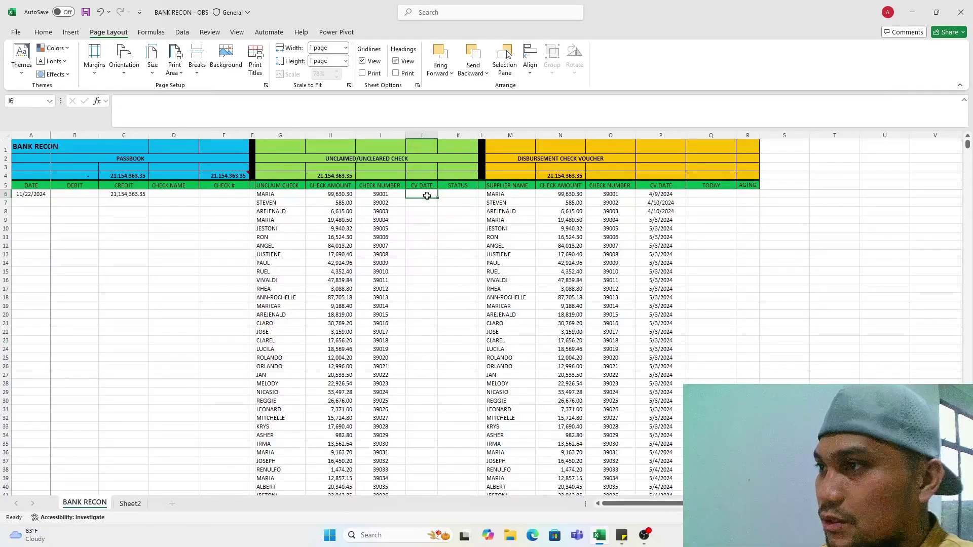
{"action": "type", "text": "=XLOL"}
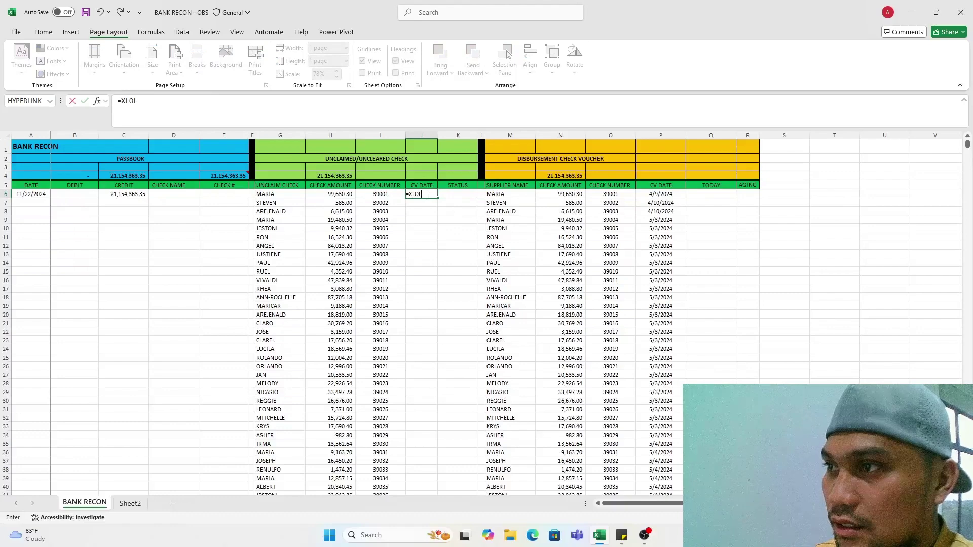
{"action": "key", "text": "BackSpace"}
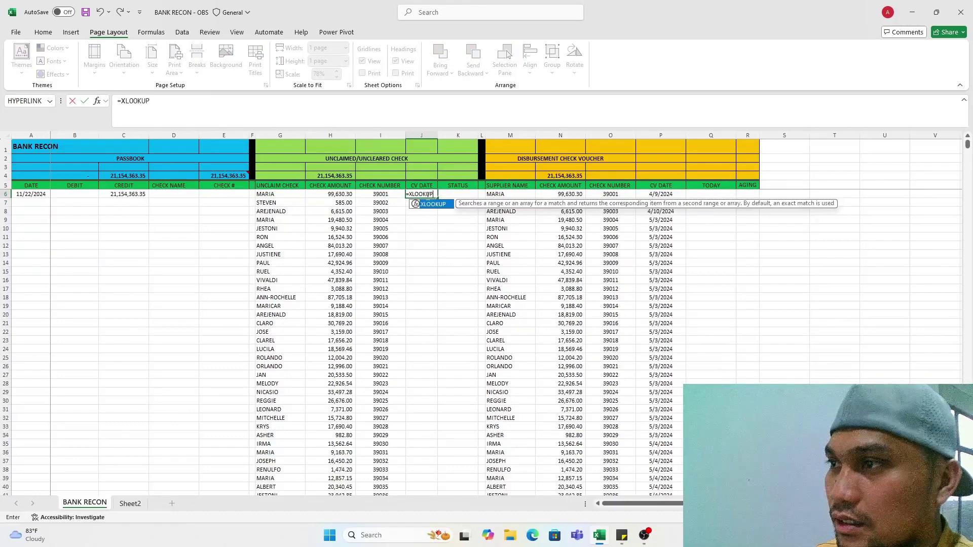
{"action": "type", "text": "OKUP("}
{"action": "left_click", "coordinate": [374, 195]}
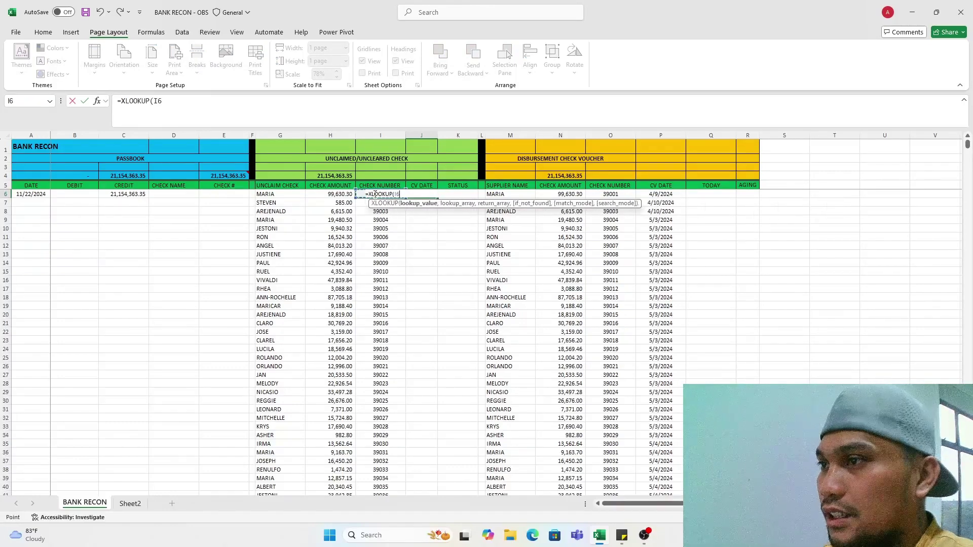
{"action": "key", "text": "ctrl+shift+Down"}
{"action": "type", "text": ","}
- Set the CV Date XLOOKUP's lookup array to the voucher check numbers O6:O231
{"action": "left_click", "coordinate": [650, 349]}
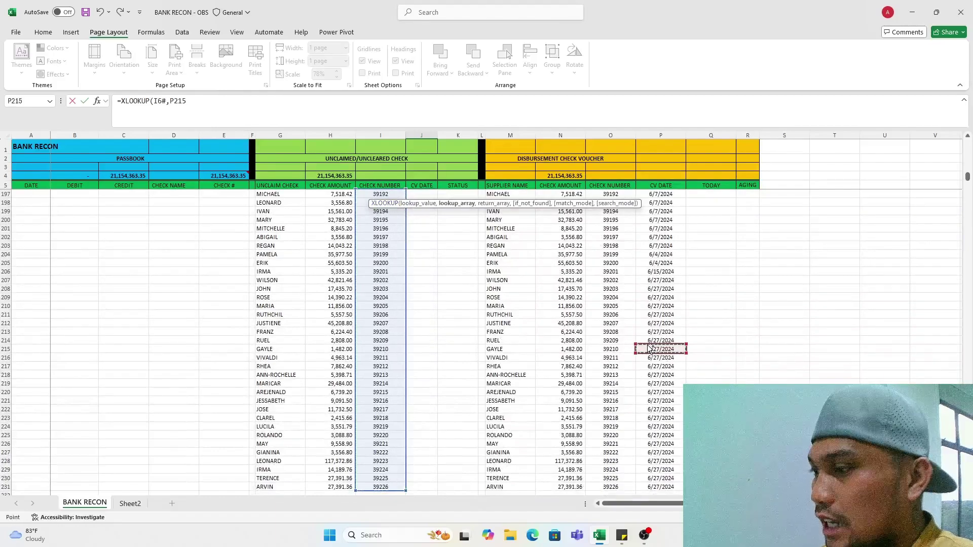
{"action": "key", "text": "Left"}
{"action": "key", "text": "ctrl+Up"}
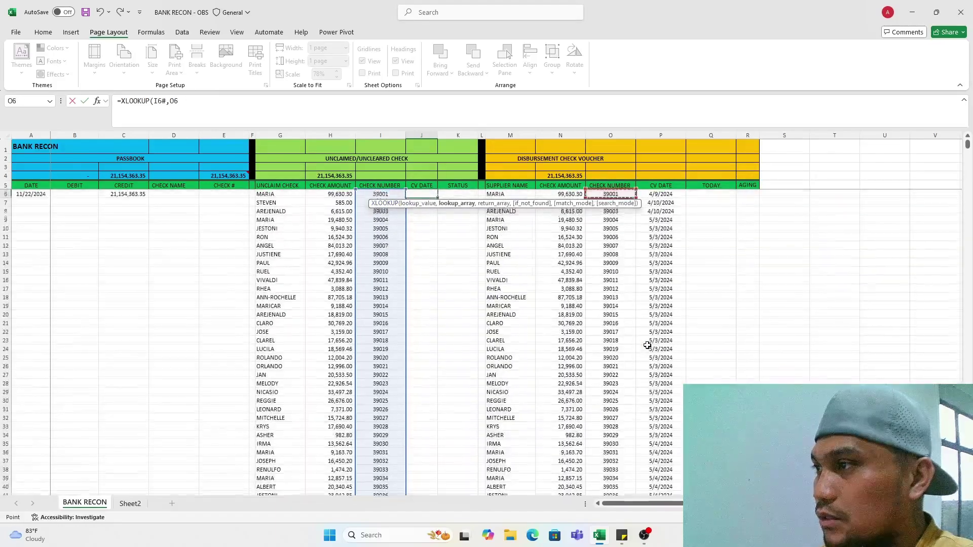
{"action": "key", "text": "ctrl+shift+Down"}
{"action": "type", "text": ","}
- Set the return array to the voucher CV dates P6:P231 and enter the CV Date formula
{"action": "left_click", "coordinate": [674, 408]}
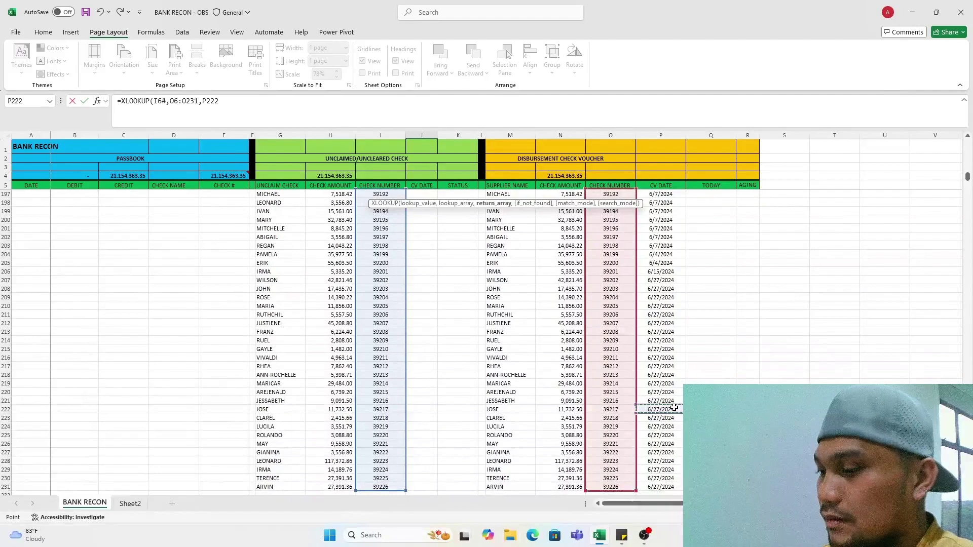
{"action": "key", "text": "ctrl+Up"}
{"action": "key", "text": "Down"}
{"action": "key", "text": "ctrl+shift+Down"}
{"action": "key", "text": "Return"}
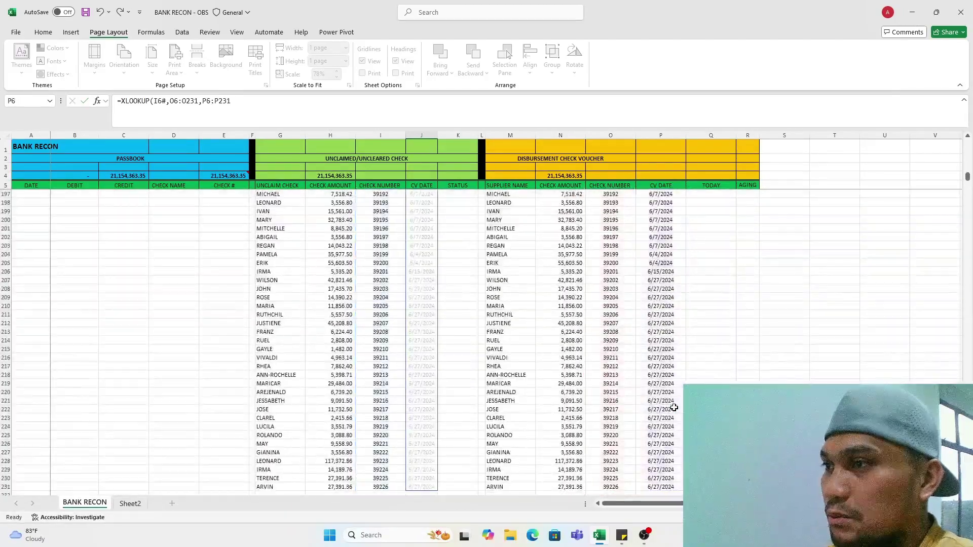
- Format J6, the first unclaimed check's CV Date cell, as a date
{"action": "scroll", "coordinate": [300, 389], "scroll_direction": "up", "scroll_amount": 1}
{"action": "key", "text": "ctrl+Up"}
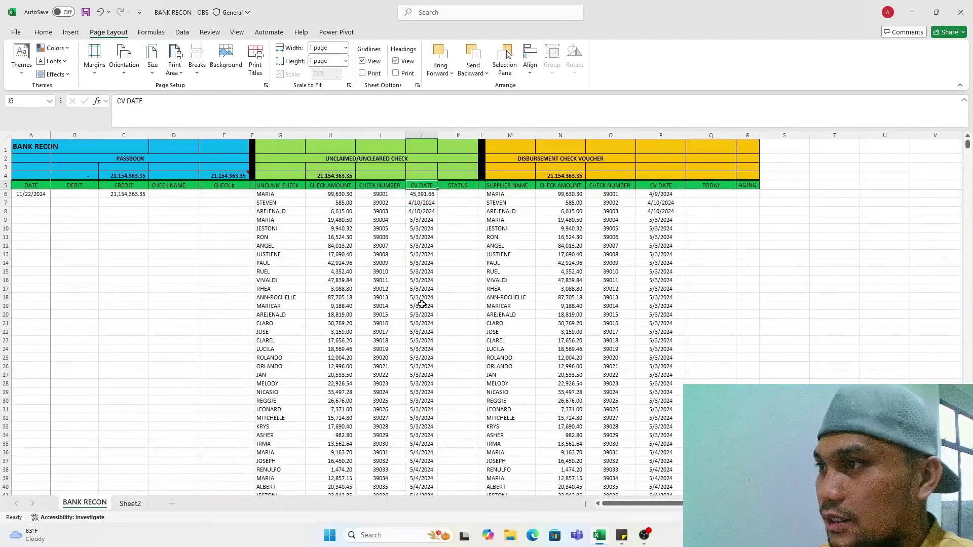
{"action": "left_click", "coordinate": [416, 195]}
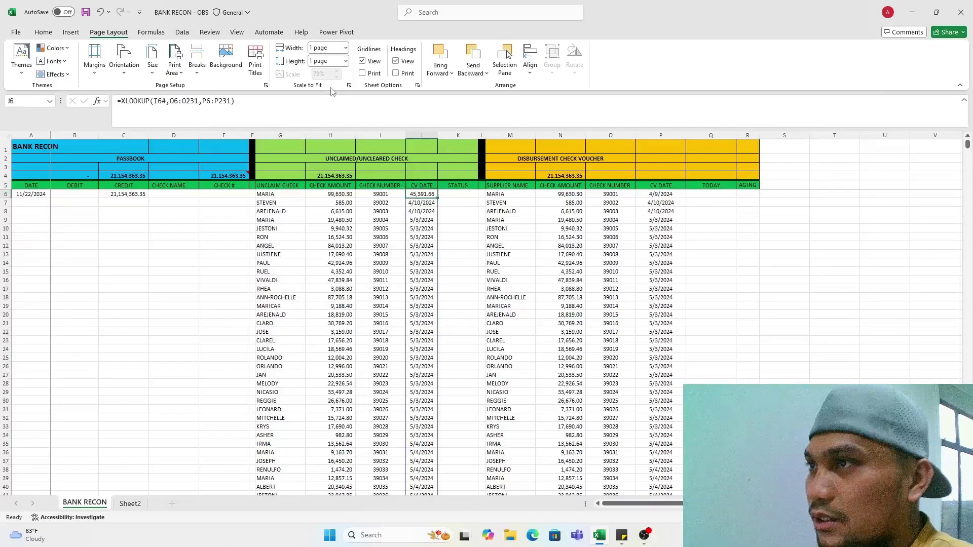
{"action": "left_click", "coordinate": [43, 32]}
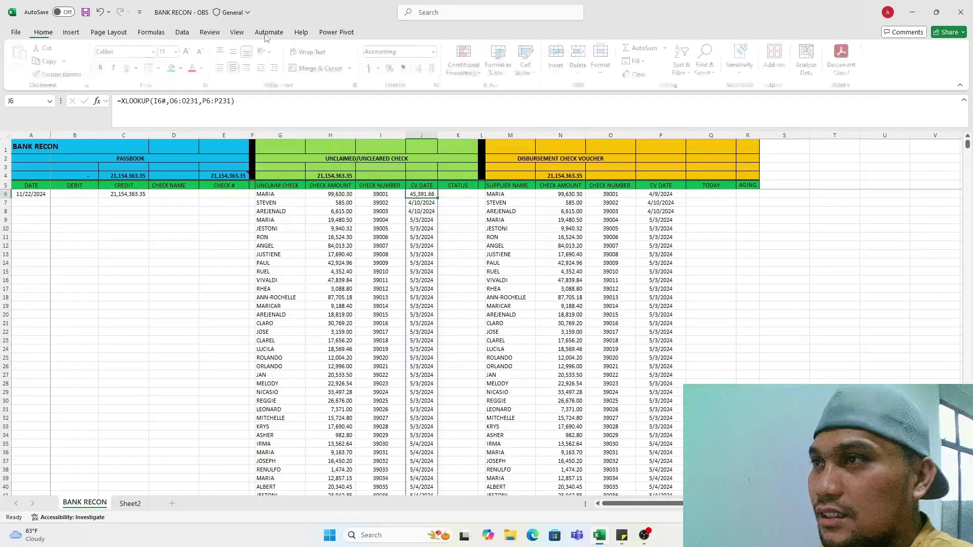
{"action": "left_click", "coordinate": [435, 51]}
{"action": "left_click", "coordinate": [428, 165]}
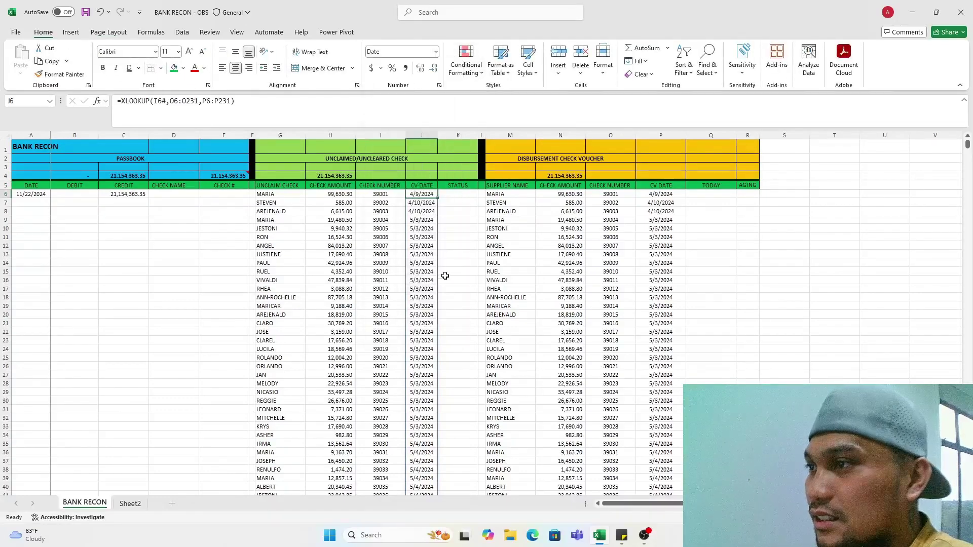
{"action": "left_click", "coordinate": [443, 274]}
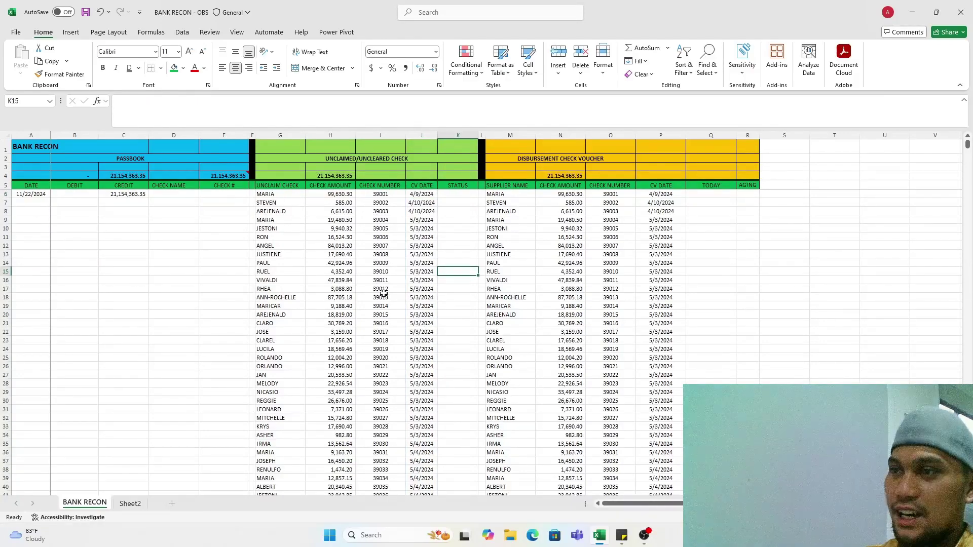
- Review the Passbook entry area against the Unclaimed/Uncleared Check rows, including the FILTER formula and the Check Amount total in H4
{"action": "left_click_drag", "start_coordinate": [279, 194], "coordinate": [450, 261]}
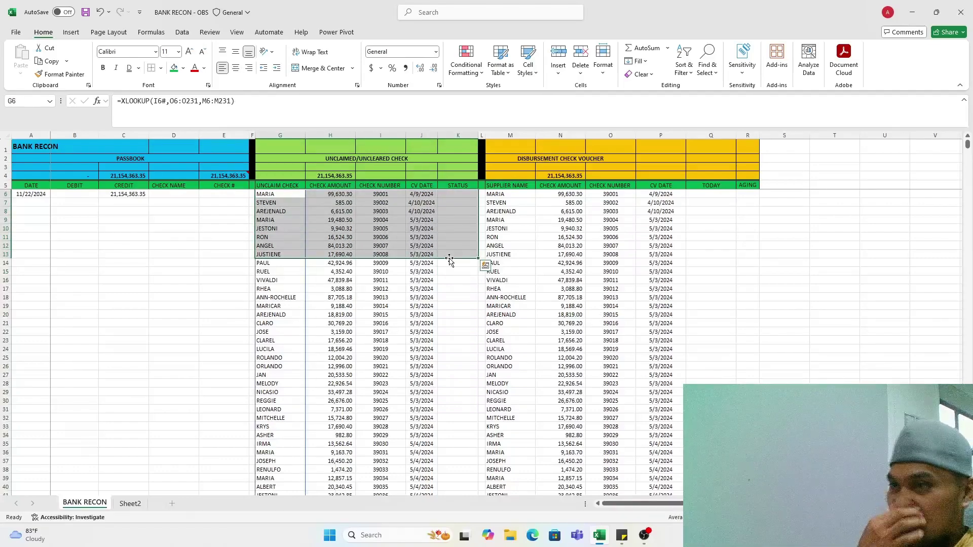
{"action": "left_click_drag", "start_coordinate": [44, 239], "coordinate": [150, 395]}
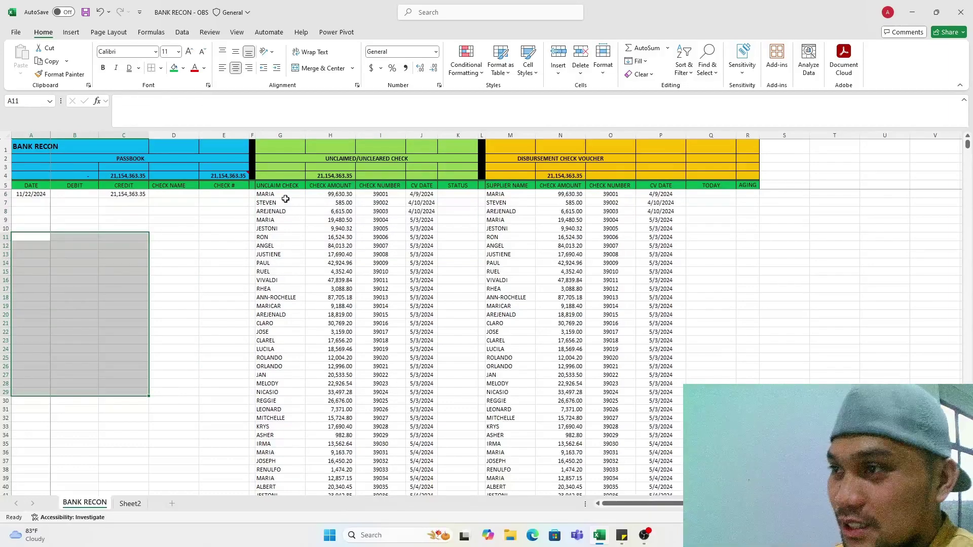
{"action": "left_click", "coordinate": [386, 281]}
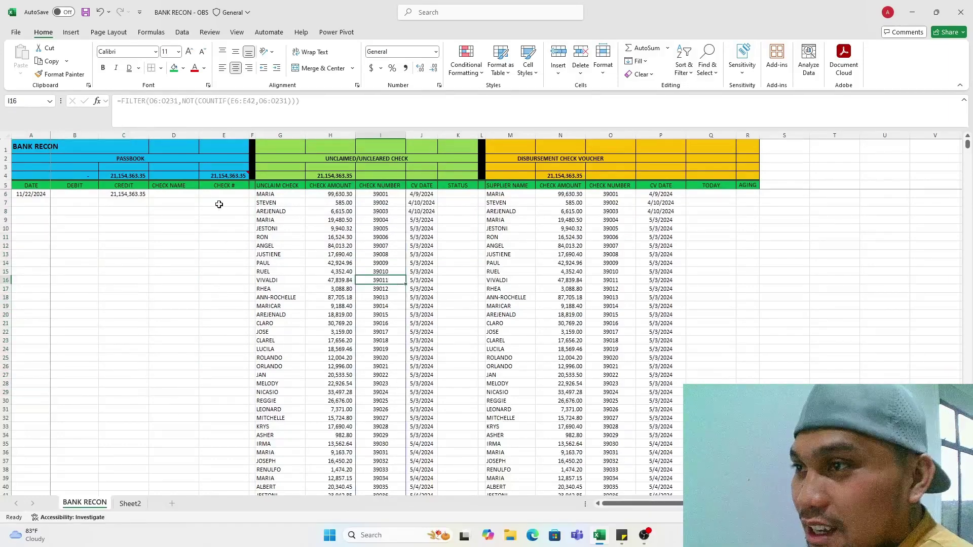
{"action": "left_click_drag", "start_coordinate": [28, 194], "coordinate": [211, 355]}
{"action": "left_click_drag", "start_coordinate": [224, 236], "coordinate": [230, 360]}
{"action": "left_click_drag", "start_coordinate": [28, 193], "coordinate": [224, 401]}
{"action": "left_click_drag", "start_coordinate": [279, 198], "coordinate": [444, 415]}
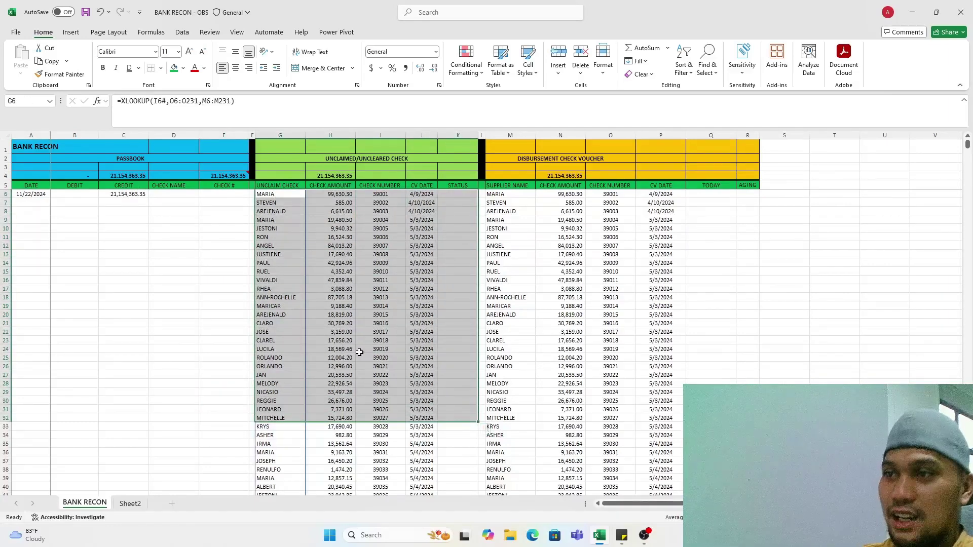
{"action": "left_click", "coordinate": [333, 176]}
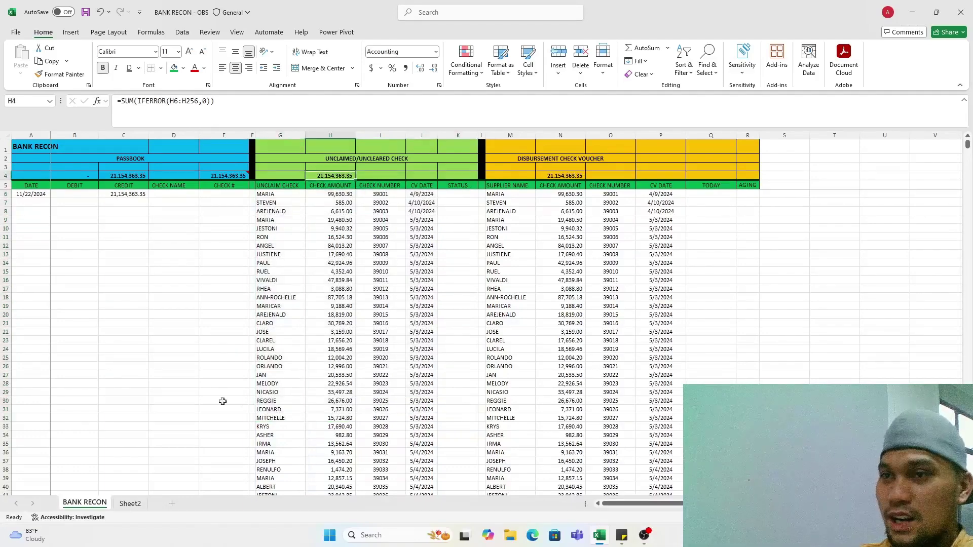
- Copy check number 39002 from I7 and paste it as a value into the Passbook's Check # cell E7
{"action": "left_click", "coordinate": [217, 204]}
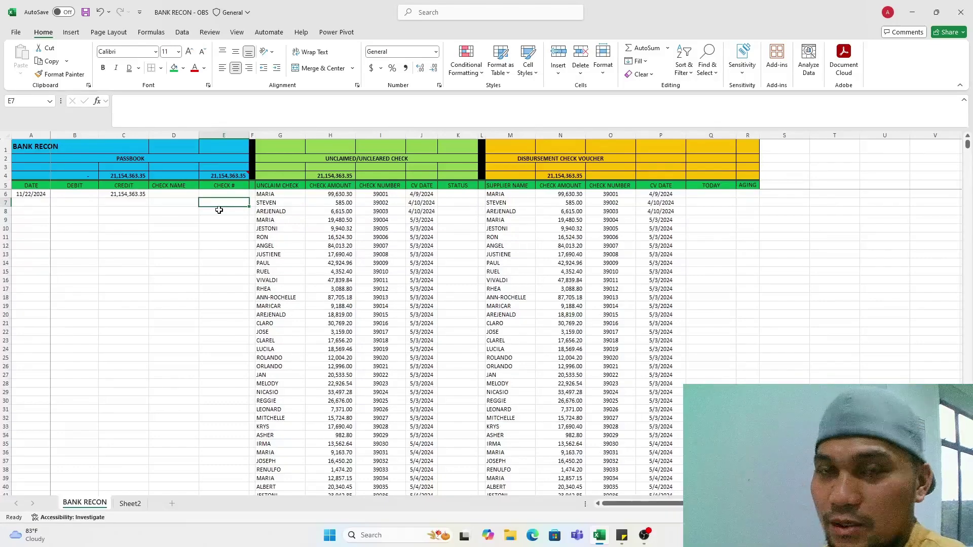
{"action": "left_click", "coordinate": [381, 203]}
{"action": "key", "text": "ctrl+c"}
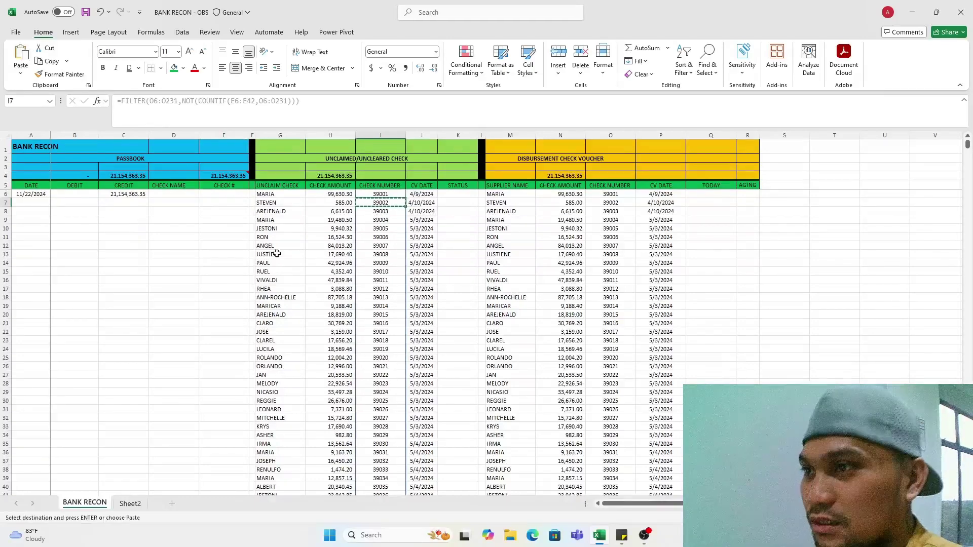
{"action": "left_click", "coordinate": [216, 202]}
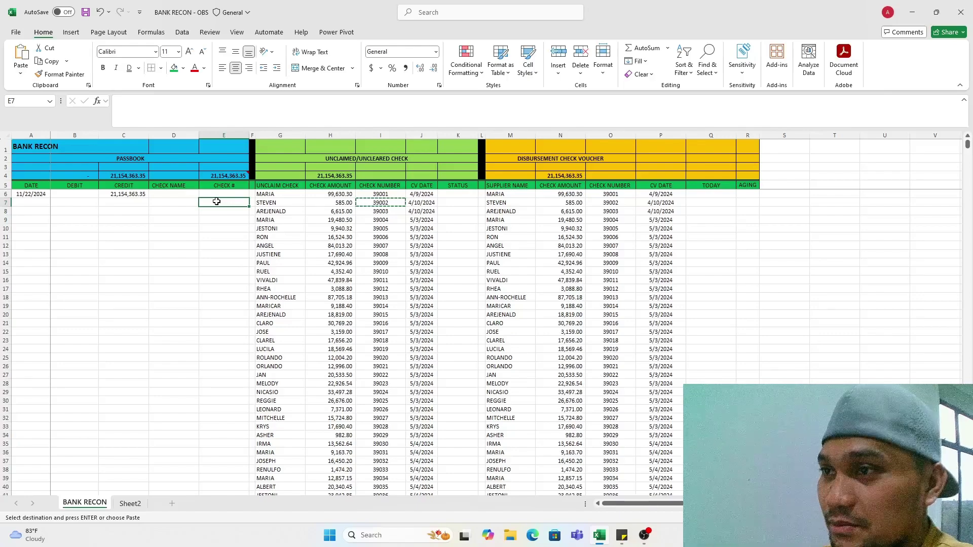
{"action": "right_click", "coordinate": [217, 202]}
{"action": "left_click", "coordinate": [257, 259]}
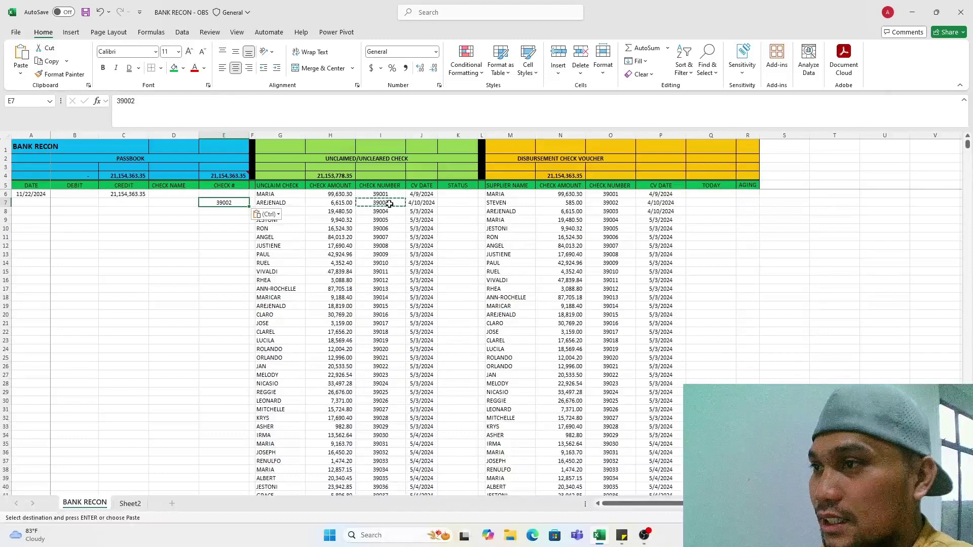
- Begin an XLOOKUP in the Passbook's Debit cell B7 with the Check # range E7:E272 as lookup value
{"action": "left_click", "coordinate": [78, 202]}
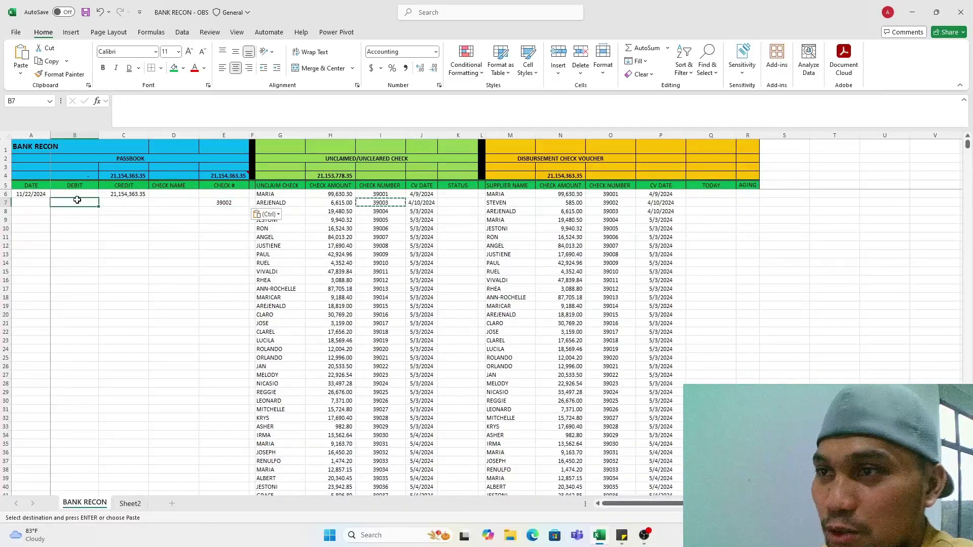
{"action": "type", "text": "=XLOOKUP("}
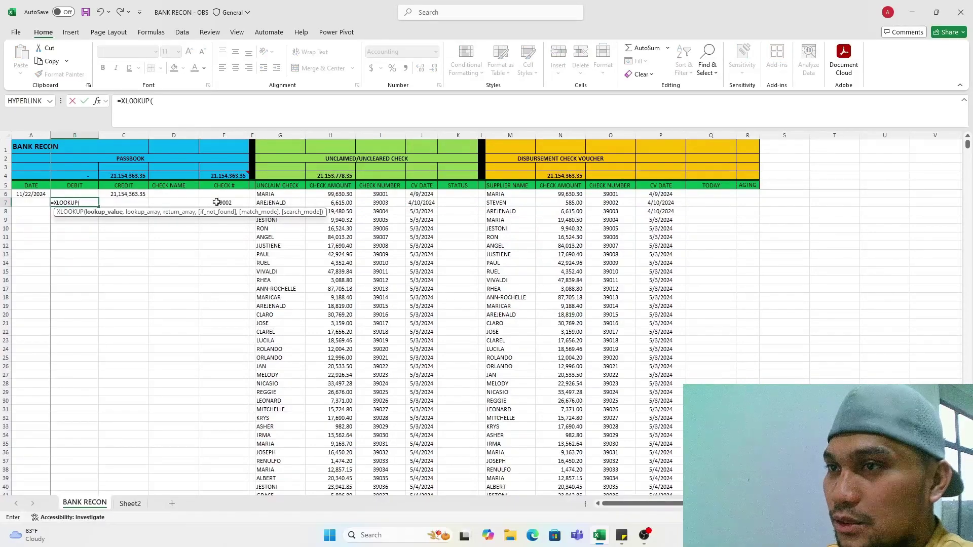
{"action": "left_click_drag", "start_coordinate": [216, 202], "coordinate": [223, 487]}
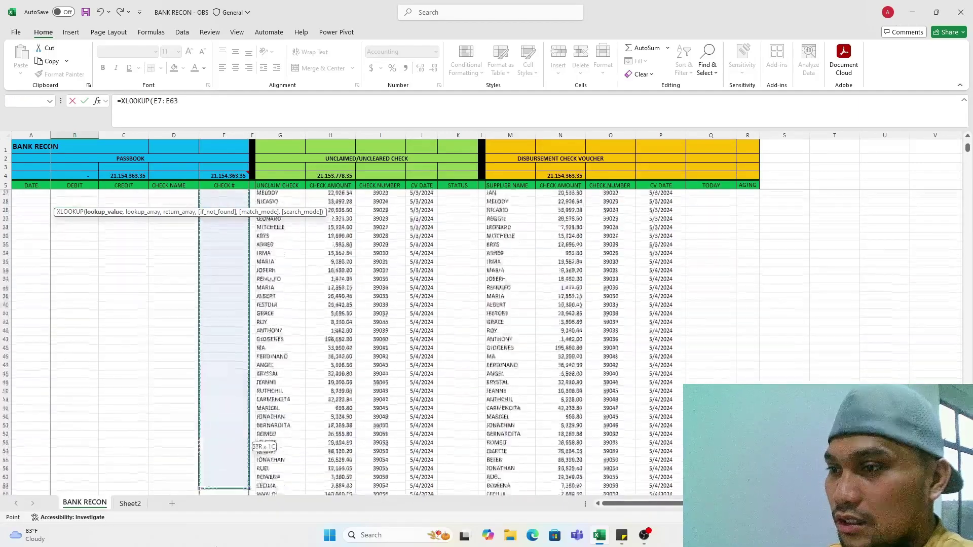
{"action": "left_click_drag", "start_coordinate": [216, 546], "coordinate": [216, 546]}
{"action": "type", "text": ","}
- Set the Debit XLOOKUP's lookup array to the voucher check numbers O6:O231
{"action": "scroll", "coordinate": [558, 395], "scroll_direction": "up", "scroll_amount": 9}
{"action": "left_click", "coordinate": [600, 357]}
{"action": "scroll", "coordinate": [599, 362], "scroll_direction": "down", "scroll_amount": 6}
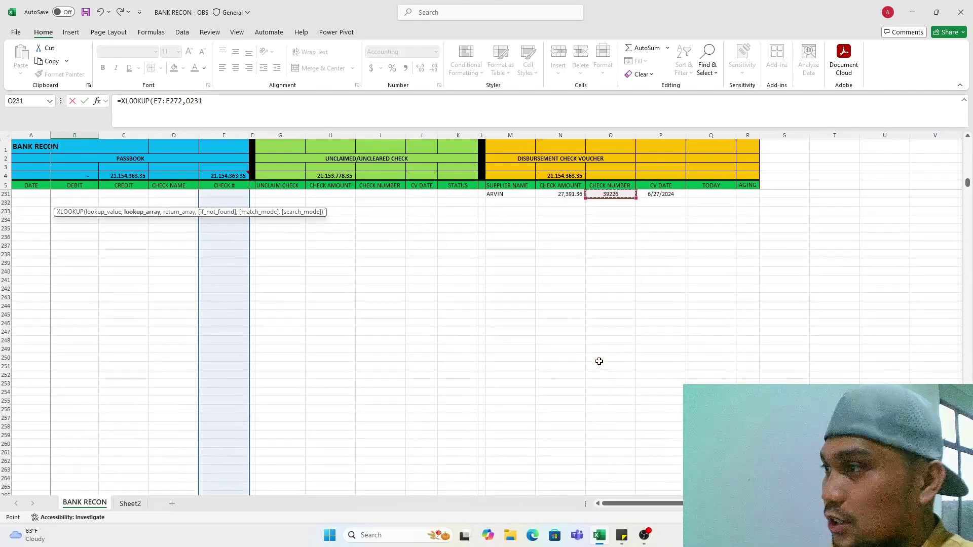
{"action": "key", "text": "ctrl+Up"}
{"action": "key", "text": "Down"}
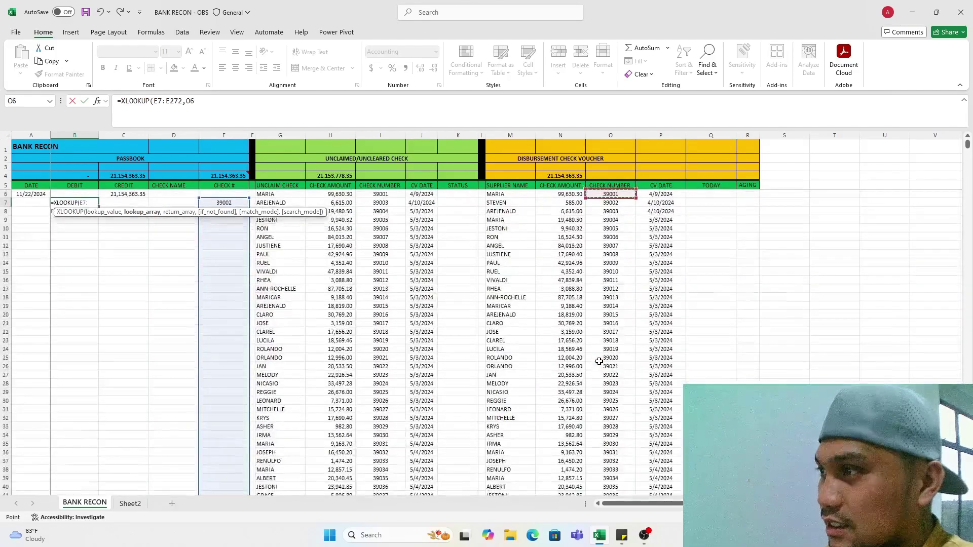
{"action": "key", "text": "ctrl+shift+Down"}
{"action": "type", "text": ","}
- Set the return array to the voucher check amounts N6:N231 and enter the Debit formula
{"action": "left_click", "coordinate": [559, 403]}
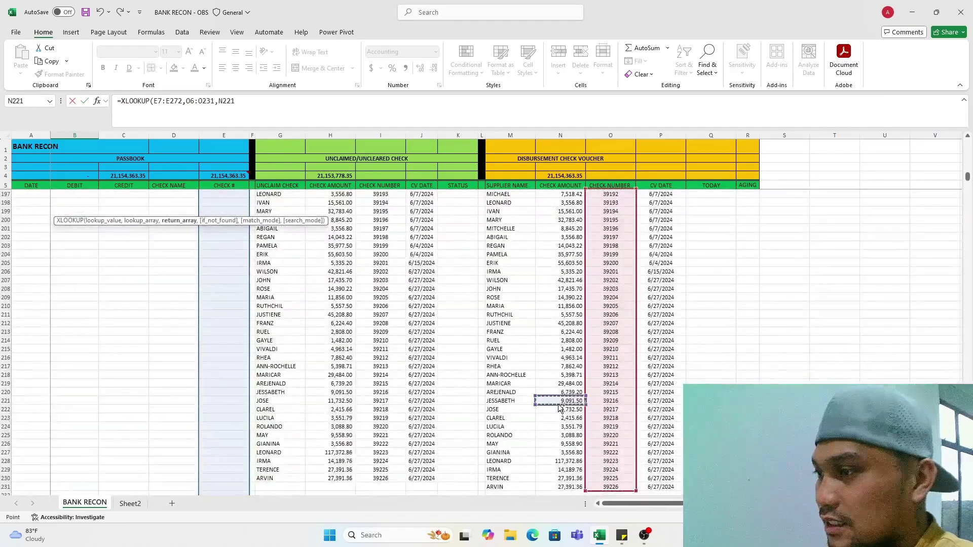
{"action": "key", "text": "ctrl+Up"}
{"action": "key", "text": "Down"}
{"action": "key", "text": "ctrl+shift+Down"}
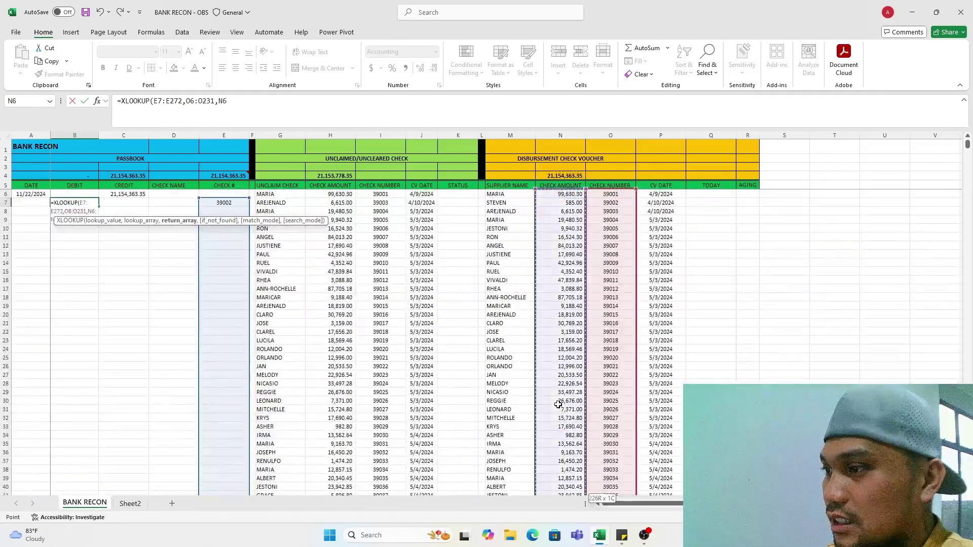
{"action": "key", "text": "Return"}
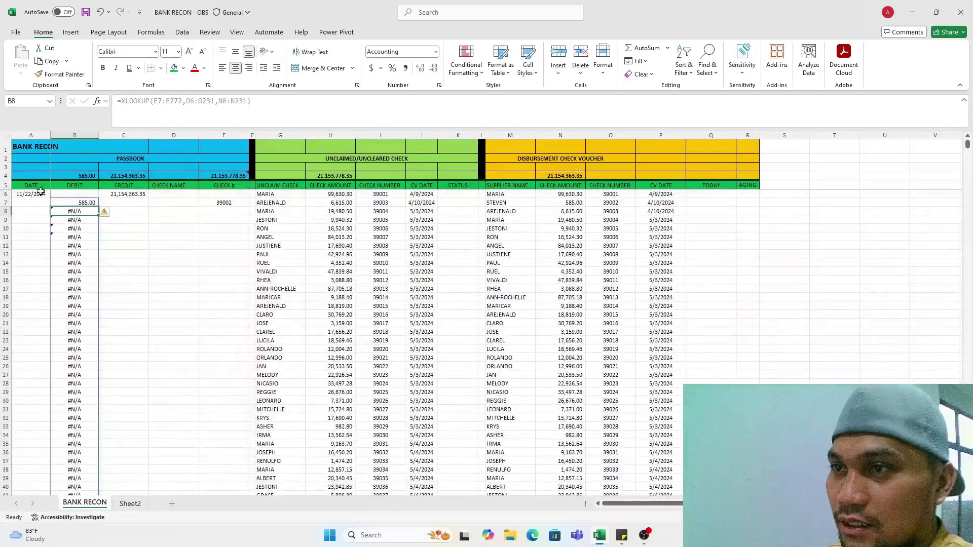
- Begin an XLOOKUP in the Passbook's Check Name cell D7 with Check # cell E7 as the lookup value
{"action": "left_click", "coordinate": [96, 262]}
{"action": "left_click", "coordinate": [180, 201]}
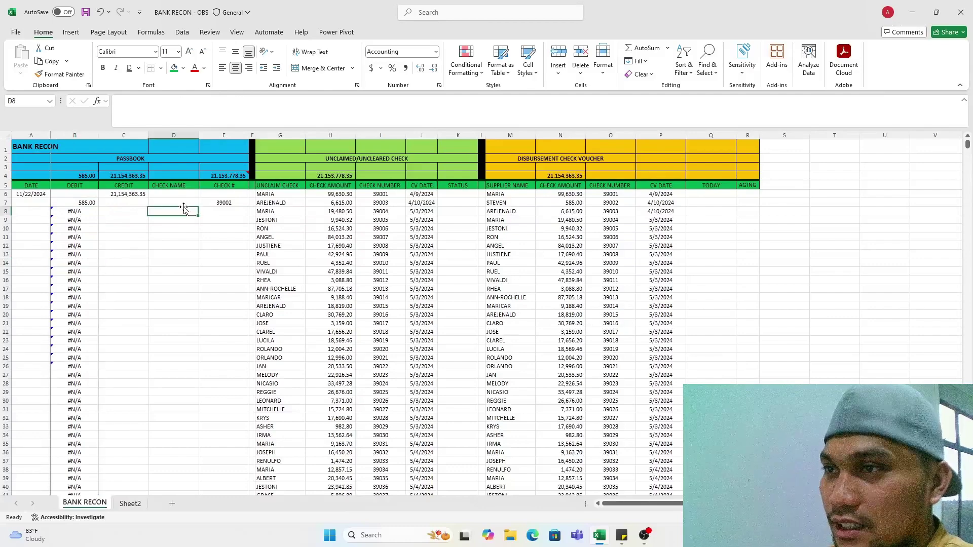
{"action": "type", "text": "="}
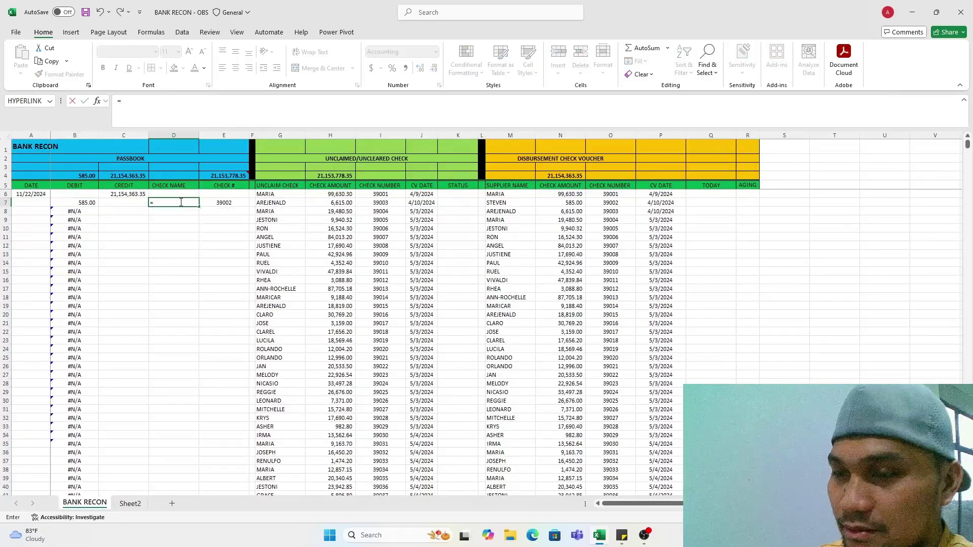
{"action": "type", "text": "XLOOKUP("}
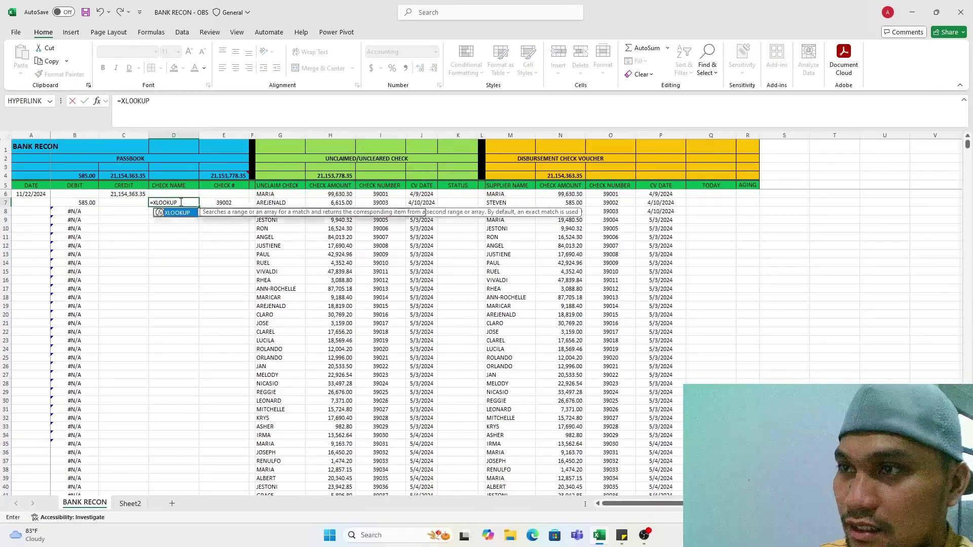
{"action": "left_click", "coordinate": [242, 201]}
{"action": "type", "text": ","}
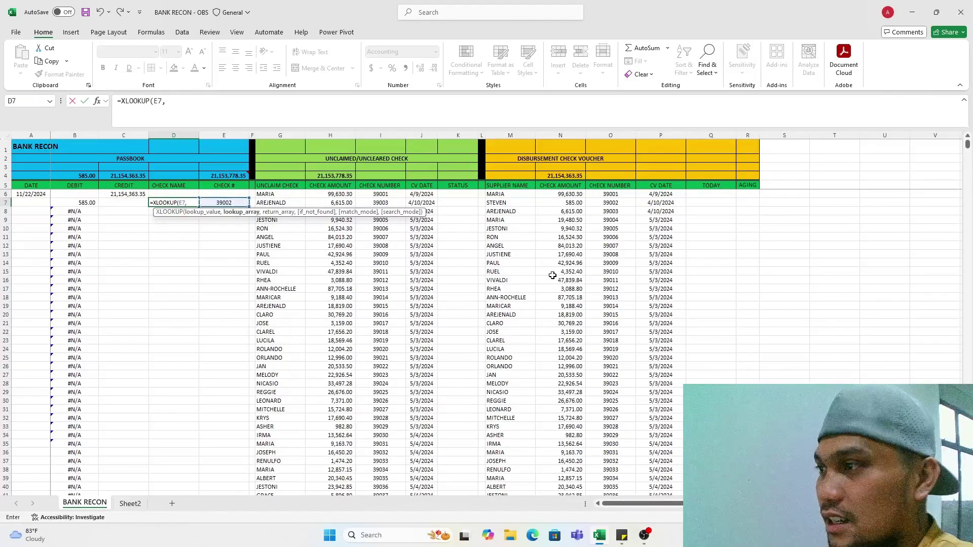
- Set the Check Name XLOOKUP's lookup array to the voucher check numbers O6:O231
{"action": "left_click", "coordinate": [615, 299]}
{"action": "key", "text": "ctrl+Up"}
{"action": "key", "text": "Down"}
{"action": "key", "text": "ctrl+shift+Down"}
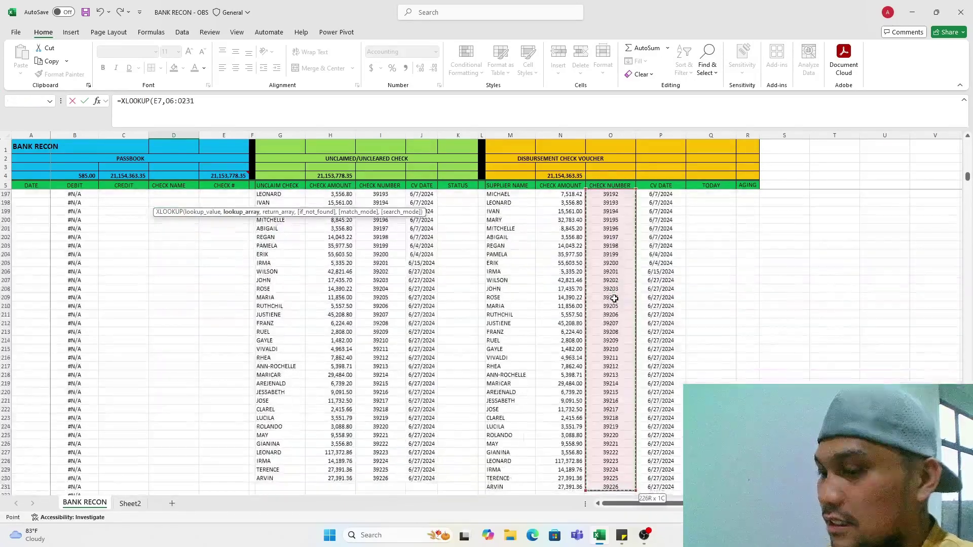
{"action": "type", "text": ","}
- Set the return array to the voucher supplier names M6:M231 and enter the Check Name formula
{"action": "left_click", "coordinate": [521, 392]}
{"action": "key", "text": "ctrl+Up"}
{"action": "key", "text": "Down"}
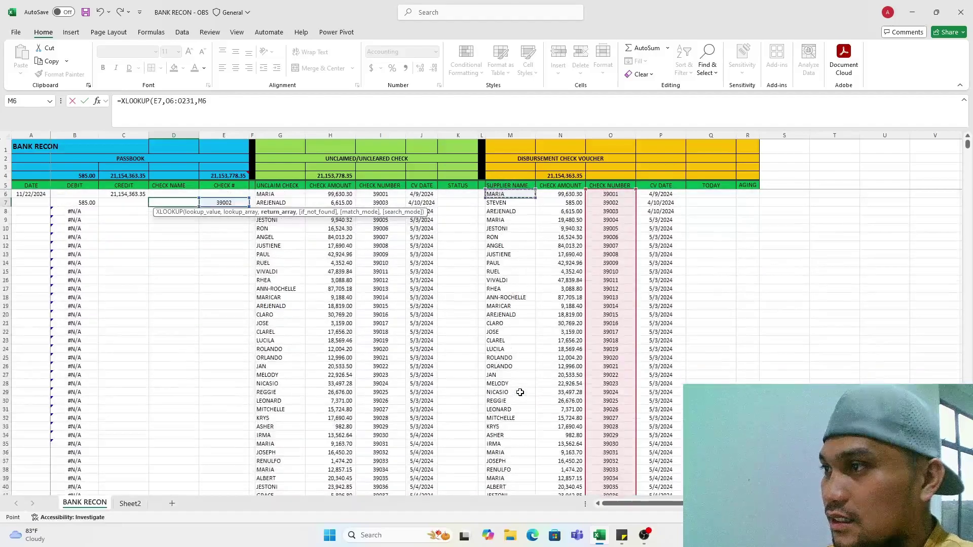
{"action": "key", "text": "ctrl+shift+Down"}
{"action": "key", "text": "Return"}
{"action": "scroll", "coordinate": [213, 359], "scroll_direction": "up", "scroll_amount": 1}
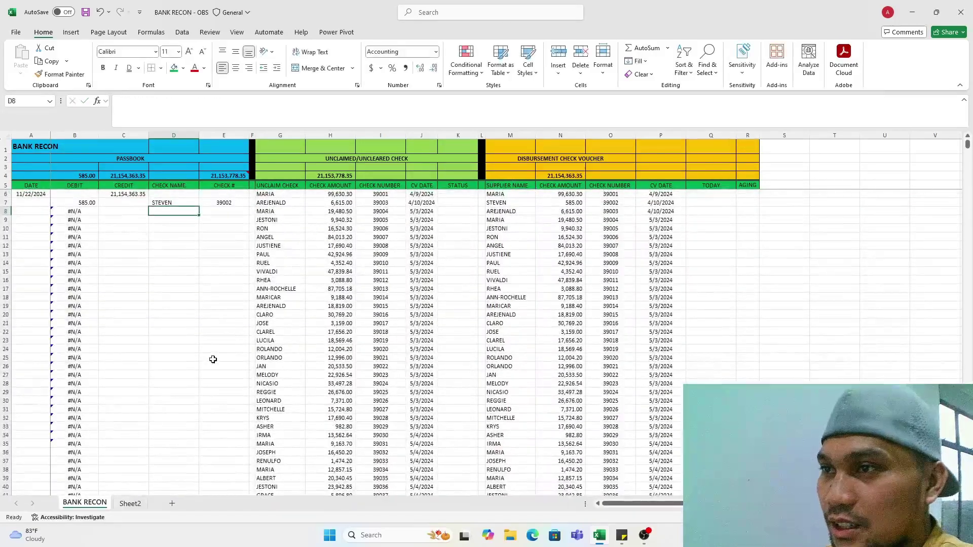
{"action": "key", "text": "Down"}
{"action": "key", "text": "Down"}
{"action": "key", "text": "Down"}
{"action": "key", "text": "Down"}
{"action": "key", "text": "Down"}
{"action": "key", "text": "Down"}
{"action": "key", "text": "Down"}
{"action": "key", "text": "Down"}
{"action": "key", "text": "Down"}
{"action": "key", "text": "Down"}
{"action": "key", "text": "Down"}
{"action": "key", "text": "Down"}
{"action": "key", "text": "Down"}
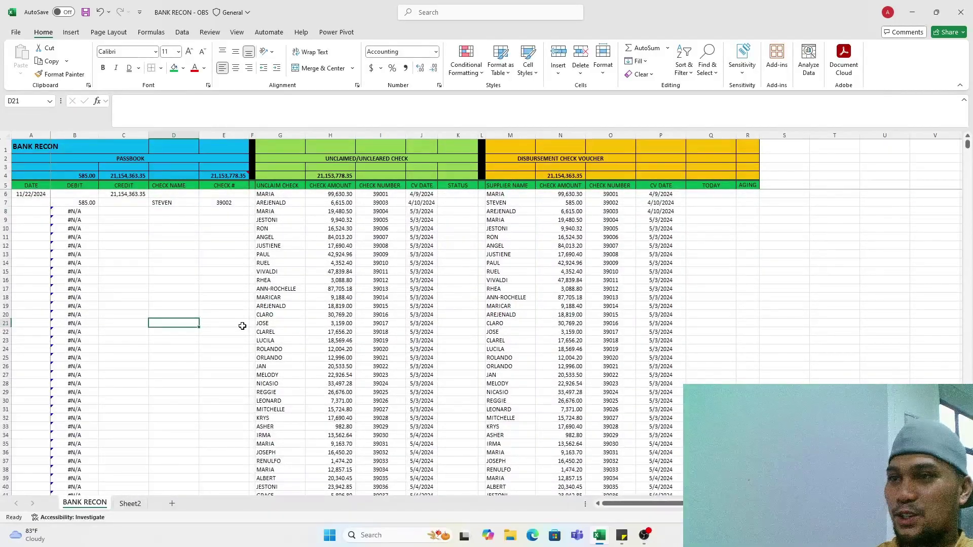
- Clear the check number from the Passbook's Check # cell E7
{"action": "left_click", "coordinate": [228, 202]}
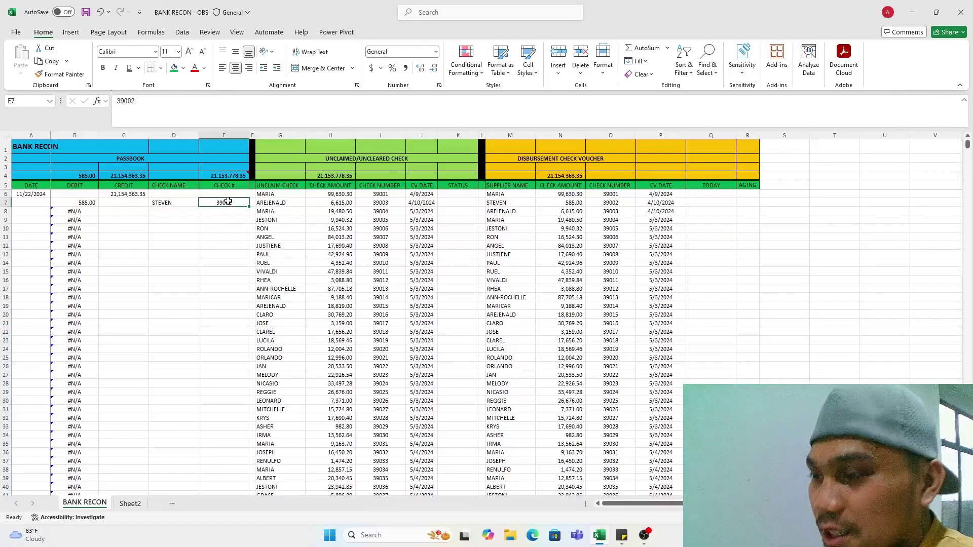
{"action": "key", "text": "Delete"}
{"action": "left_click", "coordinate": [194, 279]}
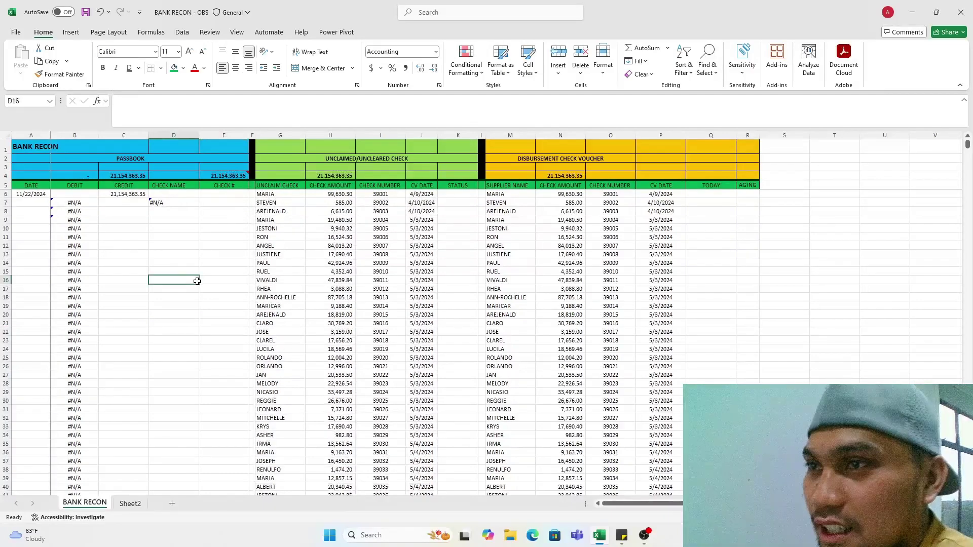
- Copy the Check Name XLOOKUP formula from D7 and paste it down the column starting at D8
{"action": "left_click", "coordinate": [167, 204]}
{"action": "key", "text": "ctrl+c"}
{"action": "left_click_drag", "start_coordinate": [175, 210], "coordinate": [187, 465]}
{"action": "key", "text": "ctrl+v"}
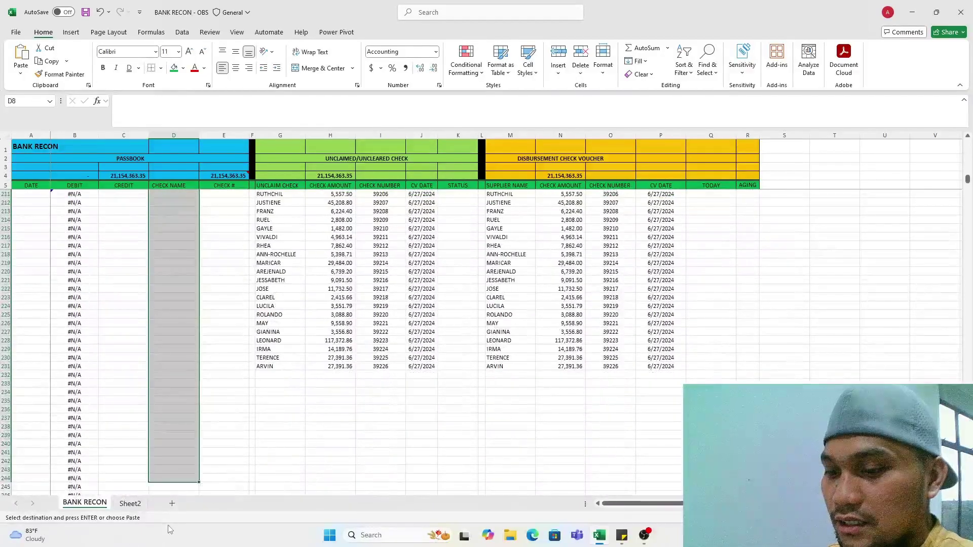
{"action": "left_click", "coordinate": [280, 339]}
{"action": "key", "text": "ctrl+Up"}
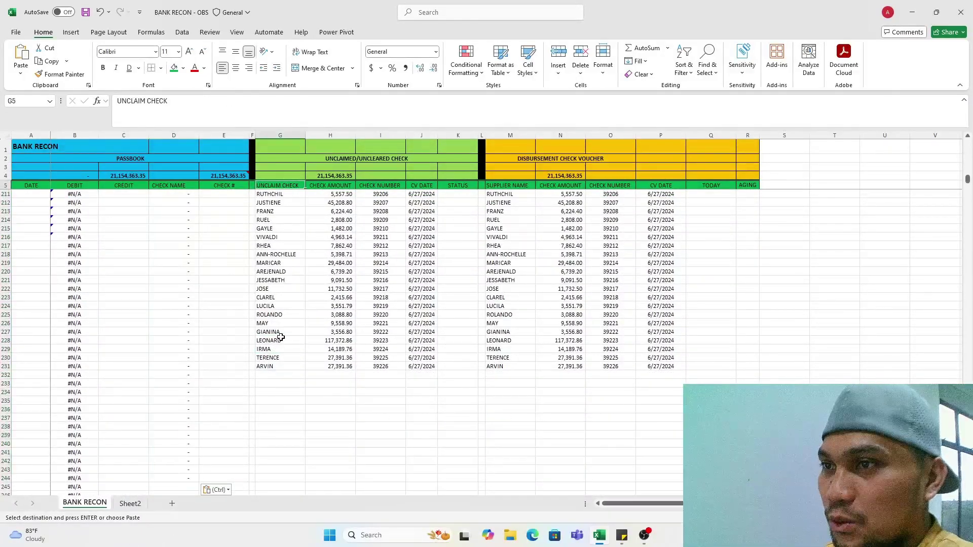
{"action": "scroll", "coordinate": [279, 338], "scroll_direction": "up", "scroll_amount": 1}
{"action": "left_click", "coordinate": [94, 164]}
{"action": "key", "text": "ctrl+space"}
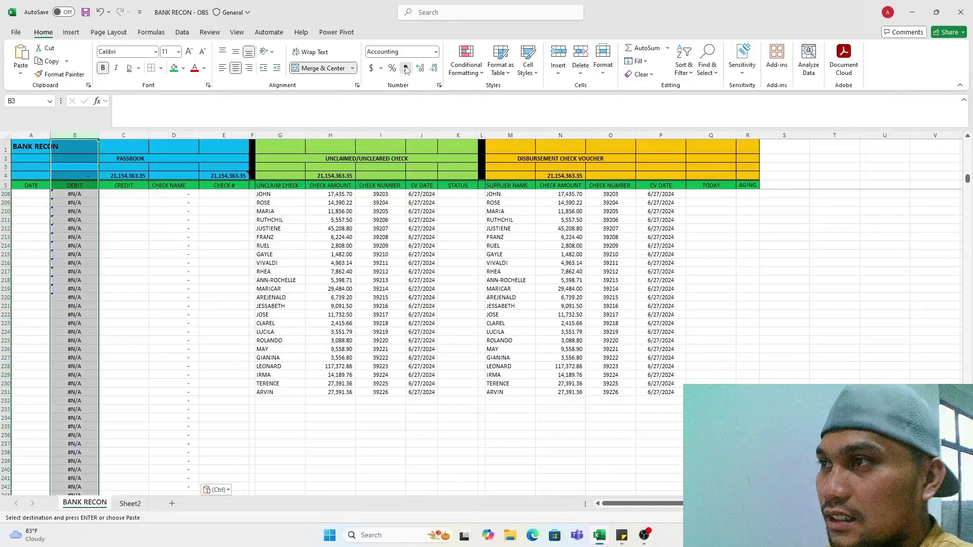
{"action": "key", "text": "Escape"}
- Examine the lookup formulas in the Passbook's Debit and Check Name columns, comparing D7 with D16, and the Unclaim Check formula
{"action": "left_click", "coordinate": [120, 289]}
{"action": "left_click", "coordinate": [77, 300]}
{"action": "key", "text": "ctrl+Up"}
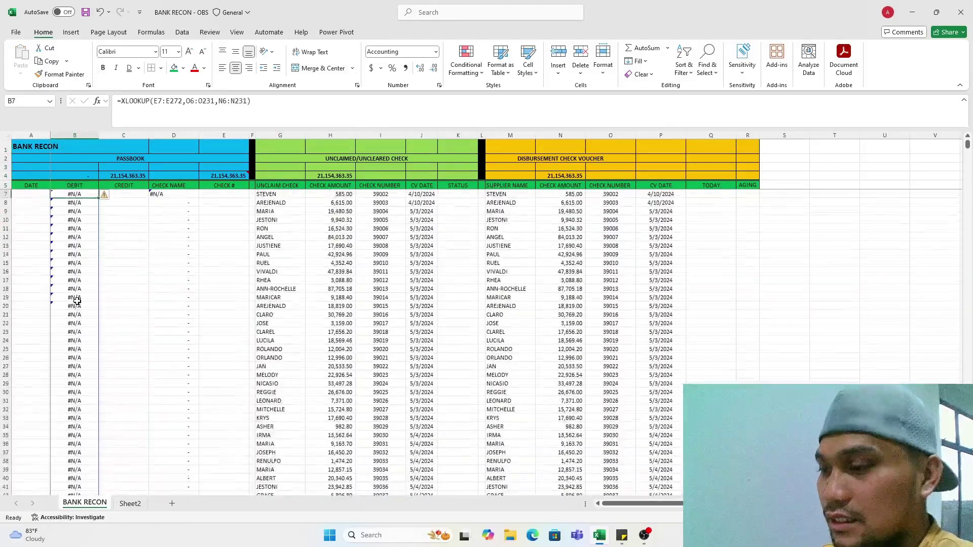
{"action": "key", "text": "Up"}
{"action": "left_click", "coordinate": [188, 280]}
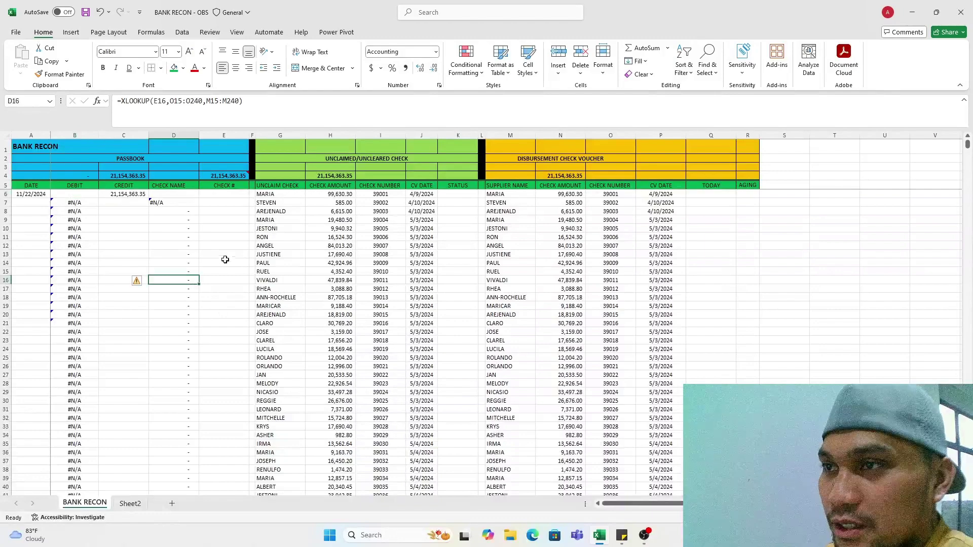
{"action": "left_click", "coordinate": [186, 202]}
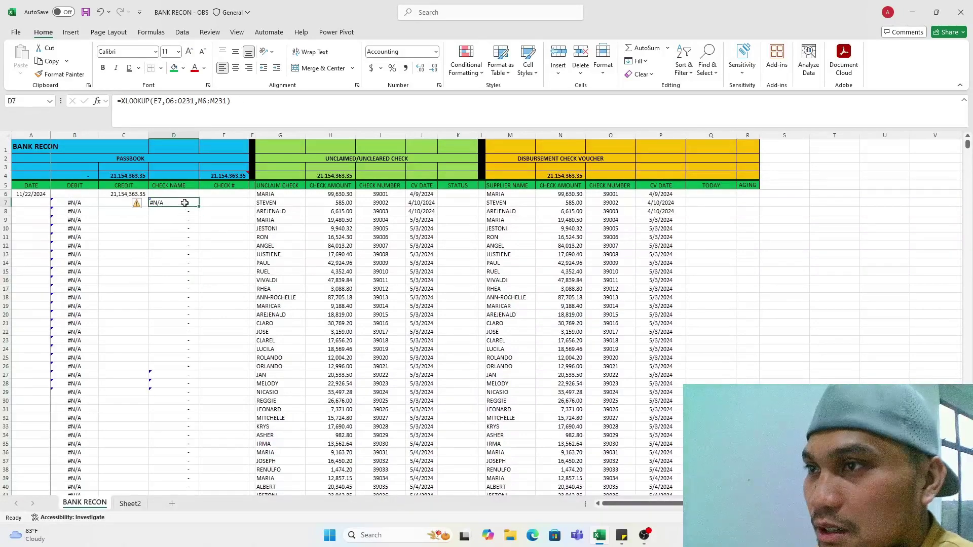
{"action": "left_click", "coordinate": [197, 279]}
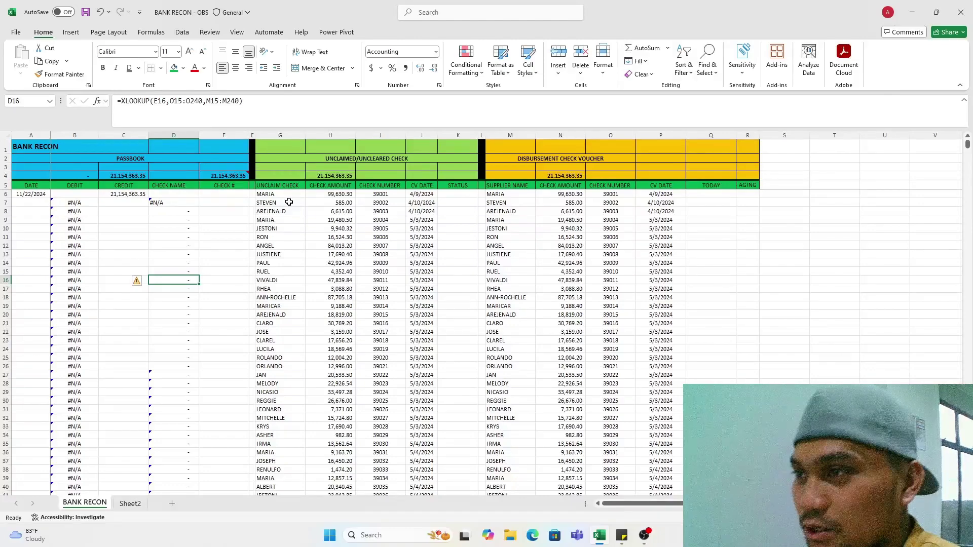
{"action": "left_click", "coordinate": [262, 202]}
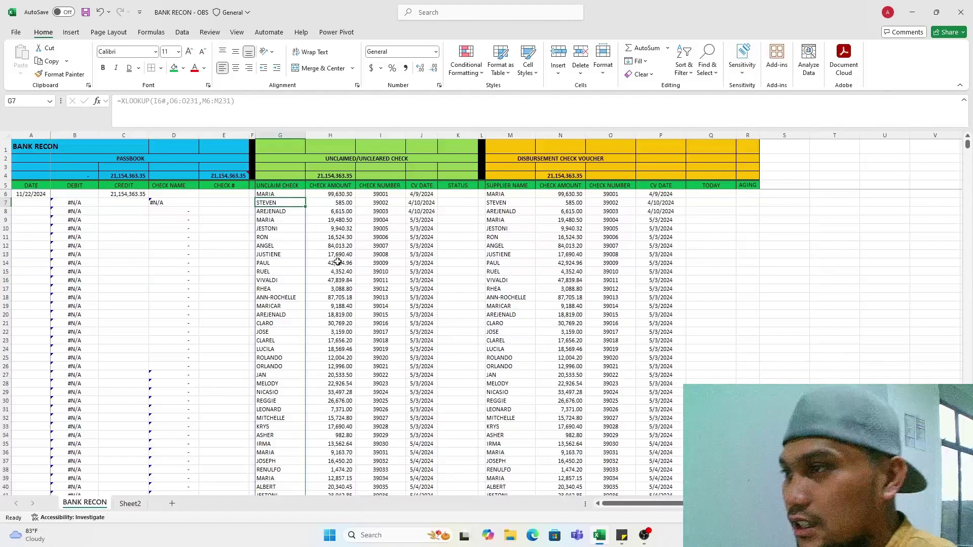
- Copy check number 39002 from the unclaimed list's I7 and paste it as a value into Passbook cell E7
{"action": "left_click", "coordinate": [380, 202]}
{"action": "key", "text": "ctrl+c"}
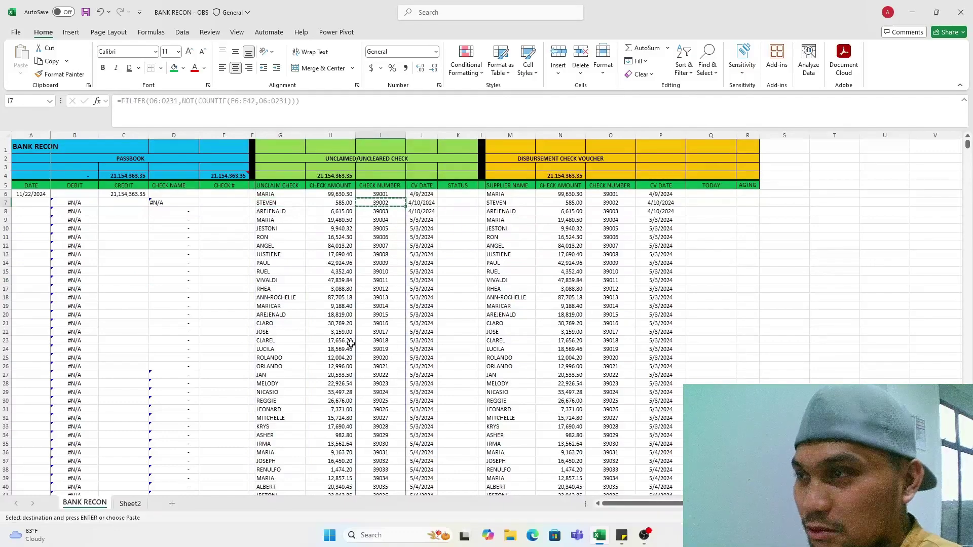
{"action": "left_click", "coordinate": [229, 202]}
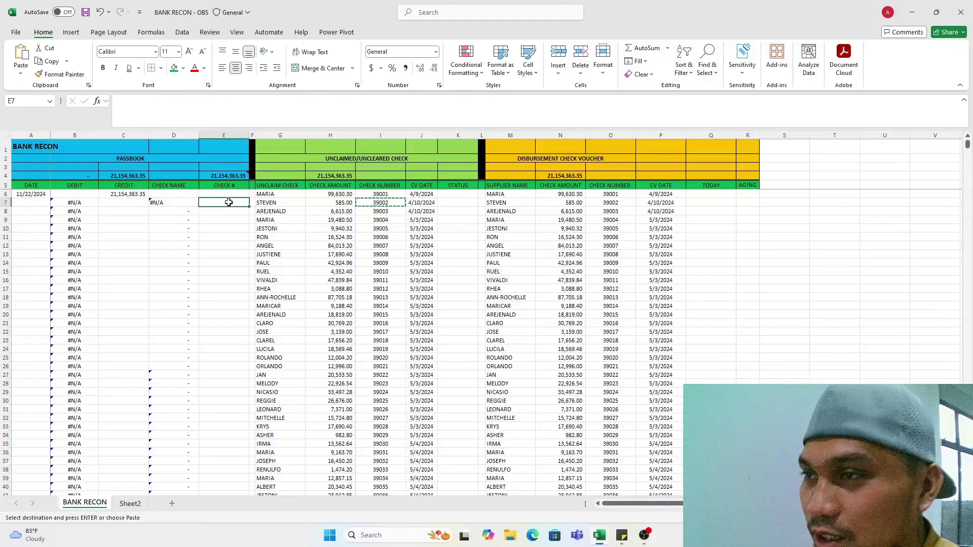
{"action": "left_click_drag", "start_coordinate": [228, 203], "coordinate": [230, 278]}
{"action": "left_click", "coordinate": [219, 204]}
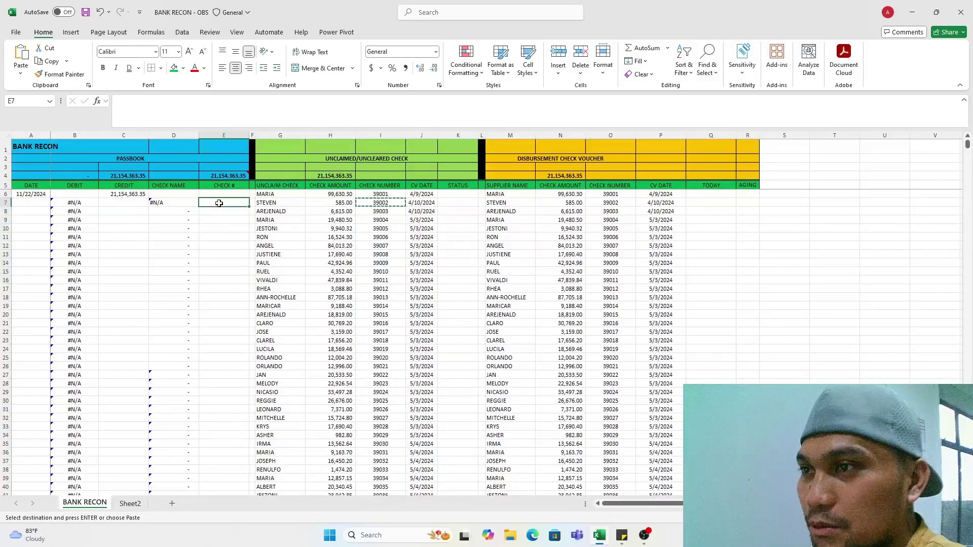
{"action": "right_click", "coordinate": [219, 203]}
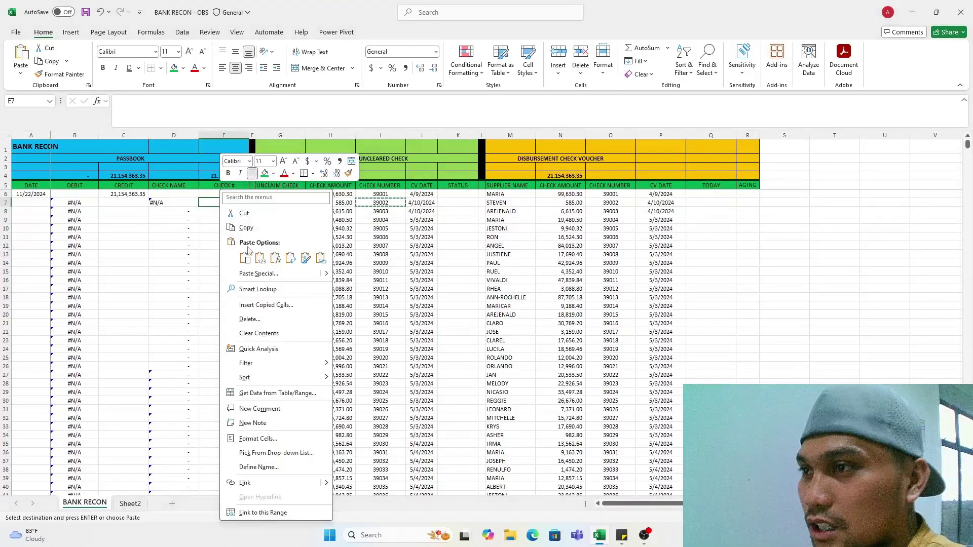
{"action": "left_click", "coordinate": [257, 257]}
- Compare the Passbook entry for check 39002 with the name, amount and check number in disbursement voucher row 7
{"action": "left_click", "coordinate": [166, 276]}
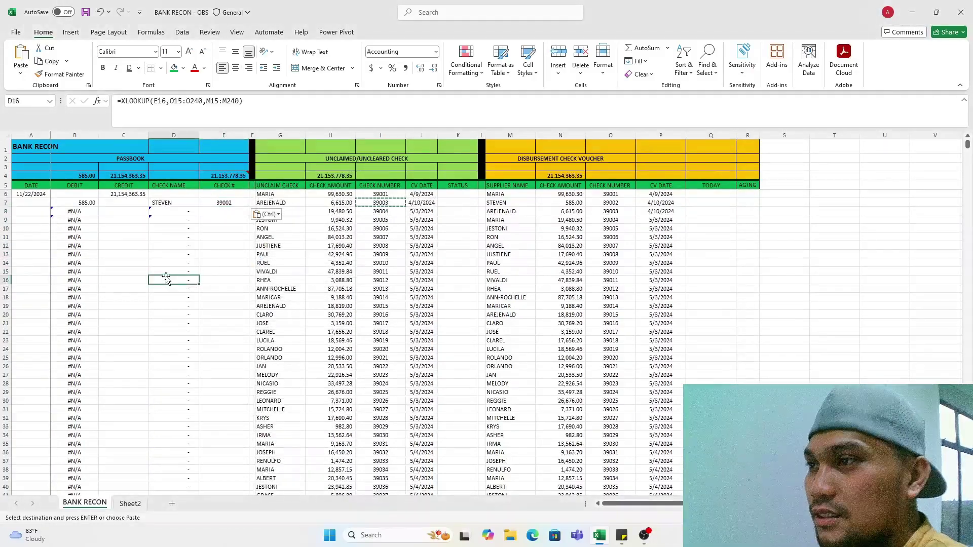
{"action": "left_click", "coordinate": [223, 205]}
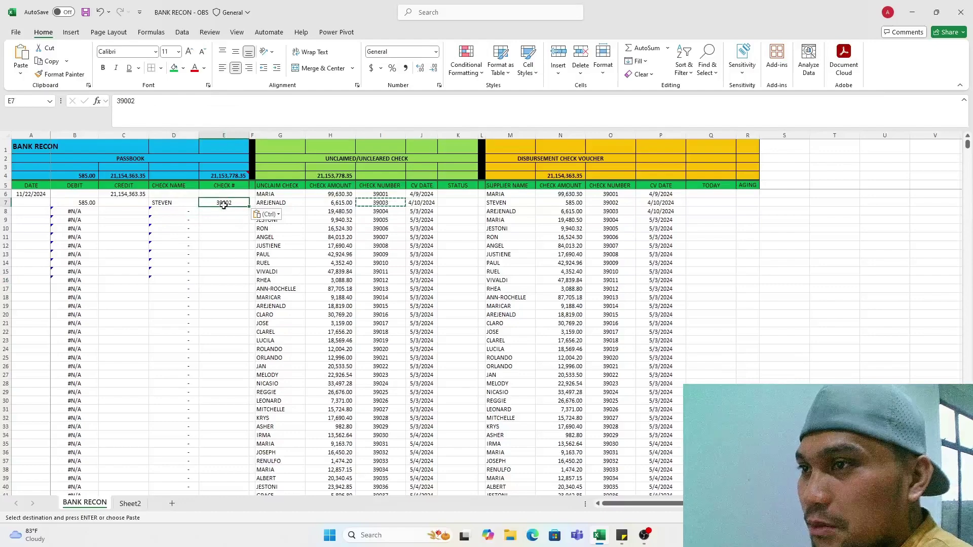
{"action": "left_click", "coordinate": [165, 203]}
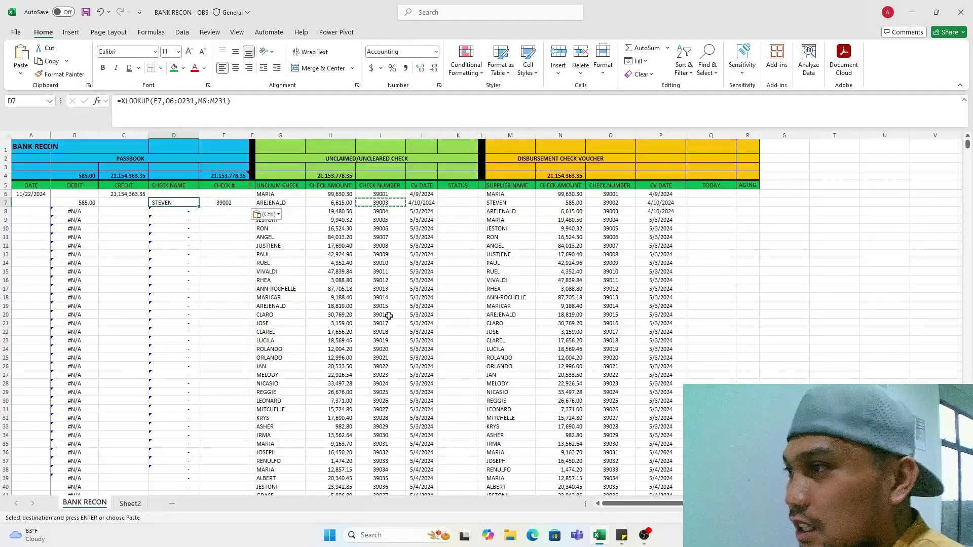
{"action": "left_click", "coordinate": [509, 203]}
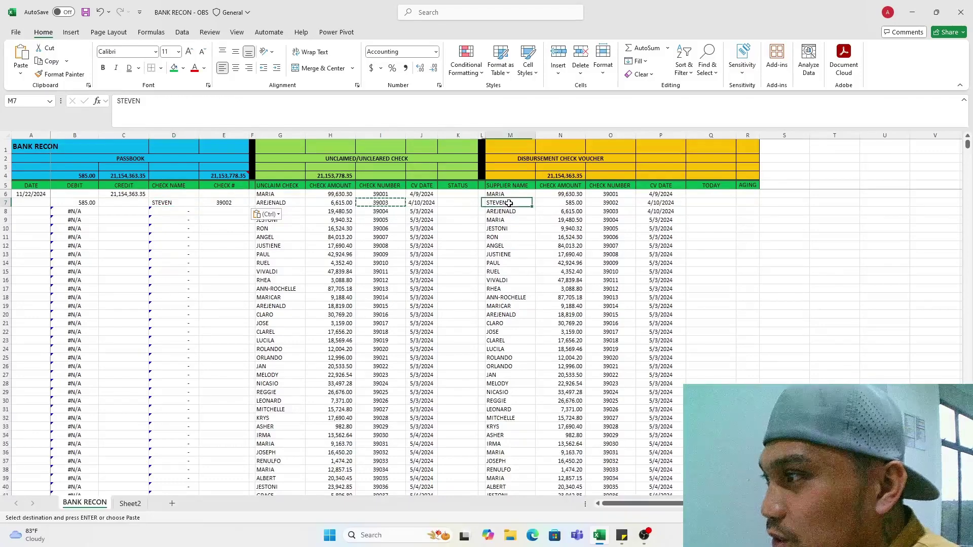
{"action": "key", "text": "Right"}
{"action": "key", "text": "Right"}
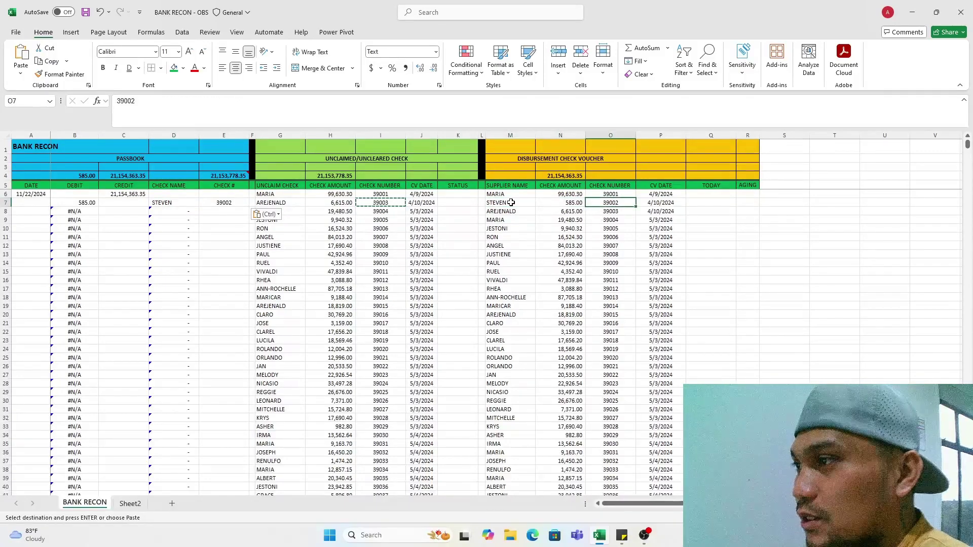
{"action": "left_click", "coordinate": [511, 203]}
{"action": "left_click", "coordinate": [561, 201]}
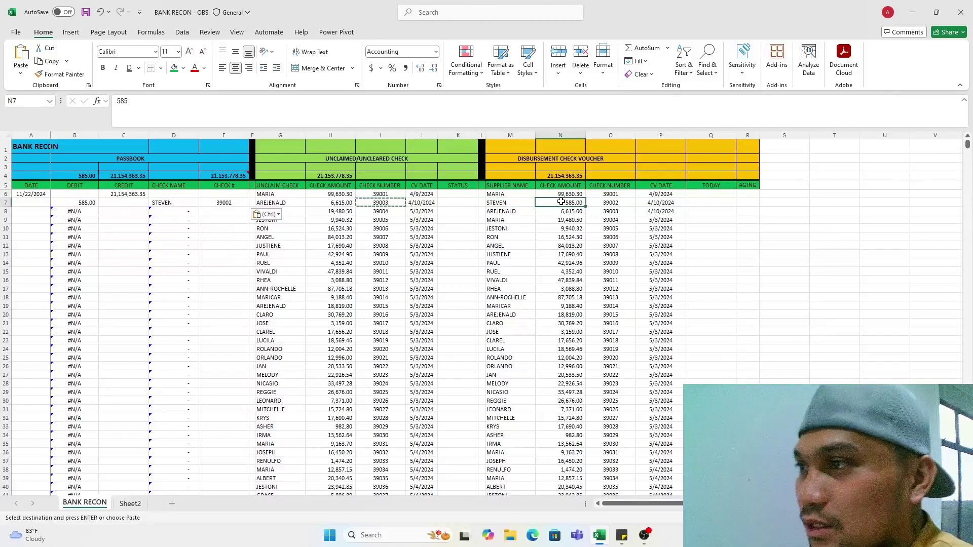
{"action": "key", "text": "Escape"}
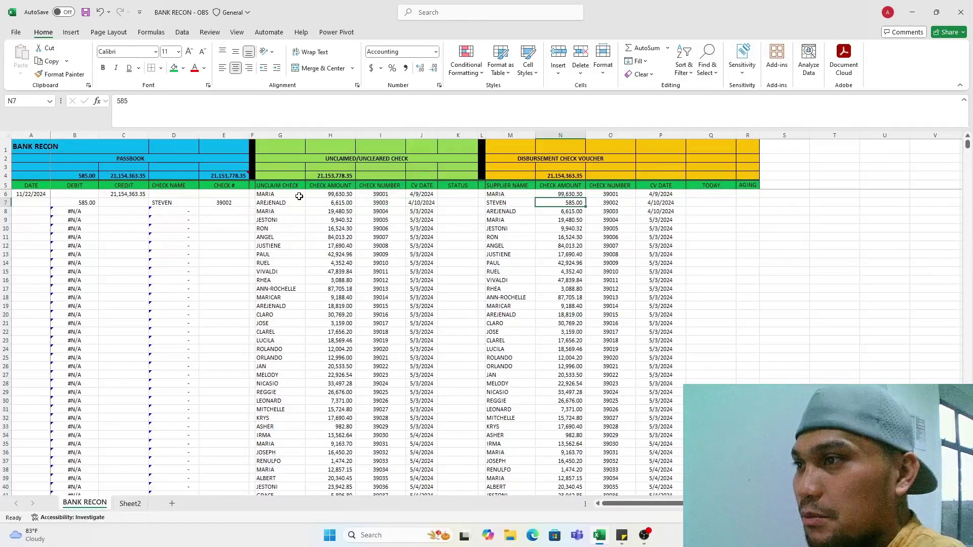
- Review the unclaimed check list and its H4 total against the check number recorded in Passbook cell E7
{"action": "left_click_drag", "start_coordinate": [297, 194], "coordinate": [441, 339]}
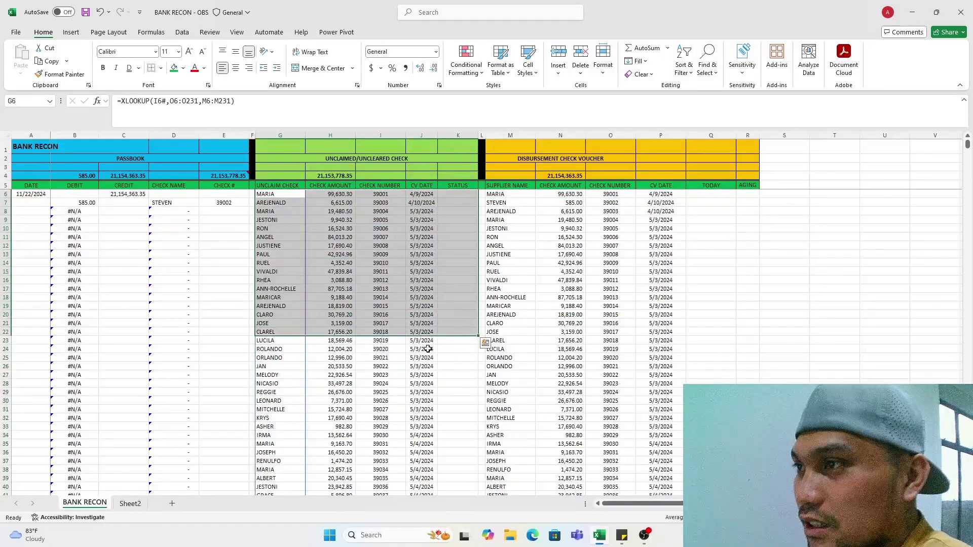
{"action": "left_click", "coordinate": [400, 288]}
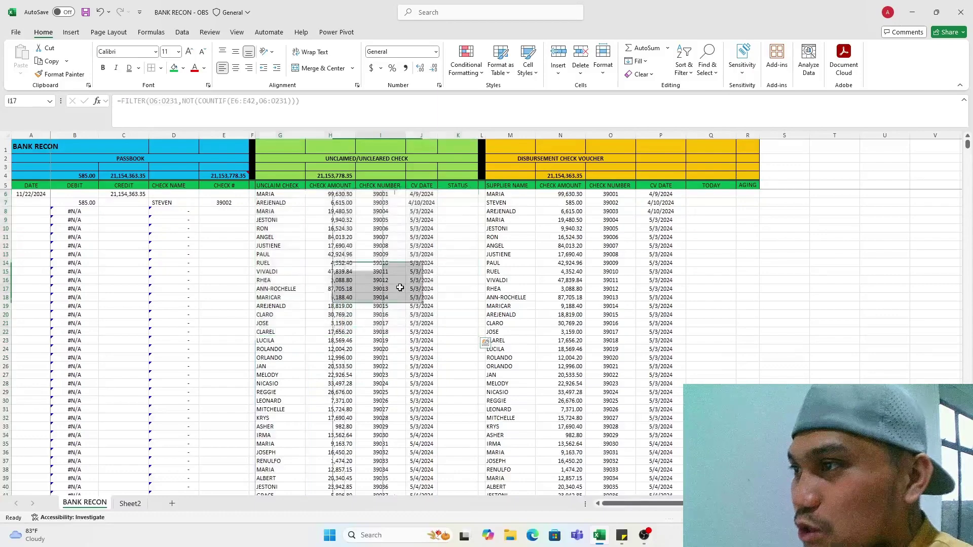
{"action": "left_click", "coordinate": [332, 177]}
{"action": "left_click_drag", "start_coordinate": [284, 198], "coordinate": [444, 311]}
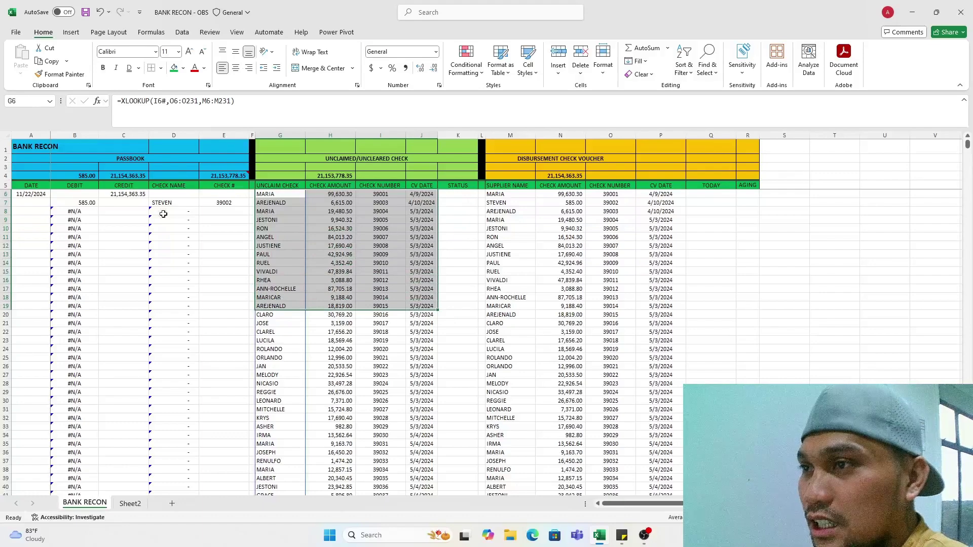
{"action": "left_click", "coordinate": [208, 204]}
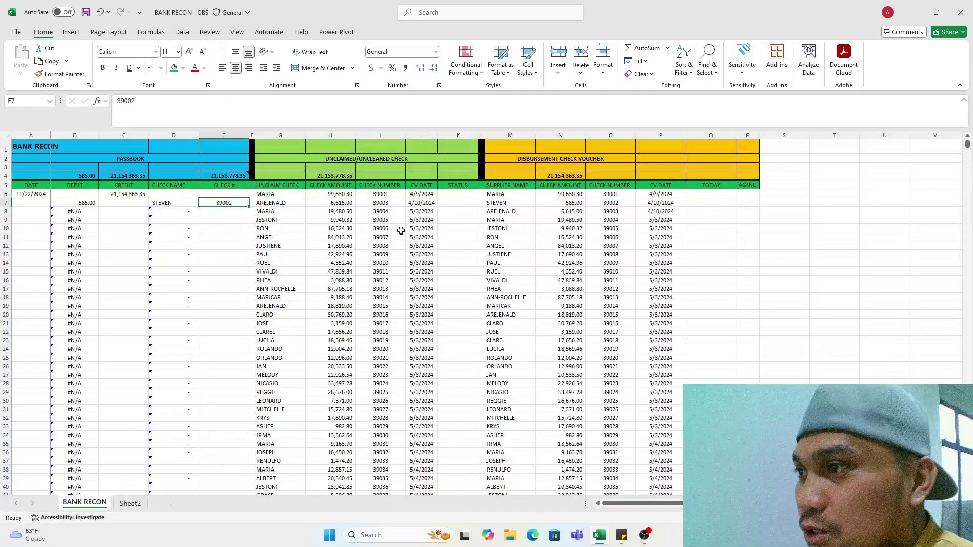
{"action": "left_click", "coordinate": [395, 204]}
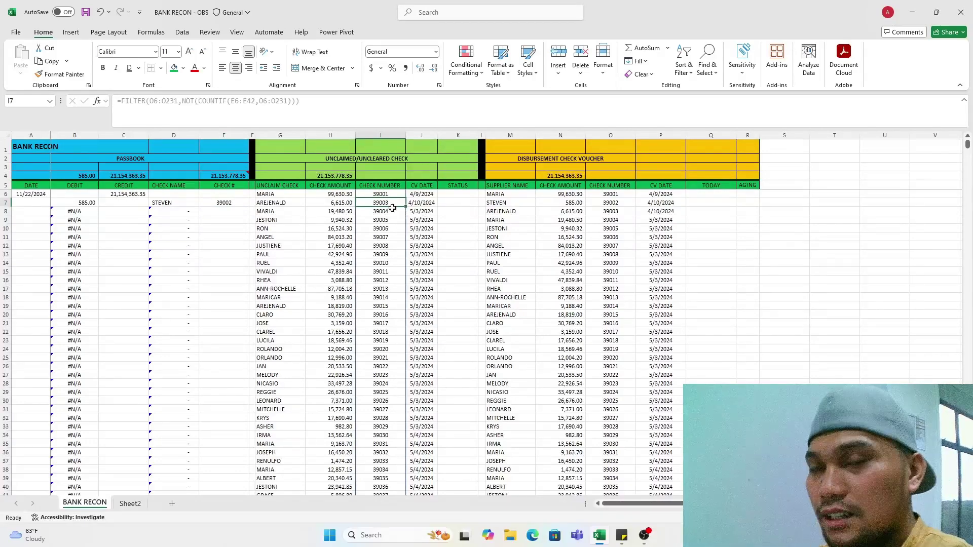
{"action": "left_click", "coordinate": [333, 176]}
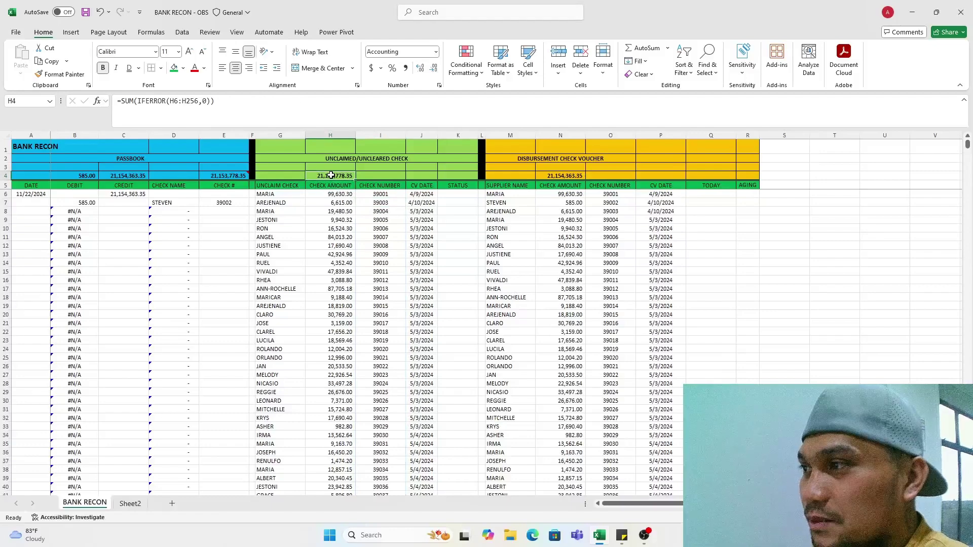
- Compare the unclaimed check total in H4 with the voucher total in N4, the Passbook ending balance in E4 and the debit in B7
{"action": "left_click", "coordinate": [560, 176]}
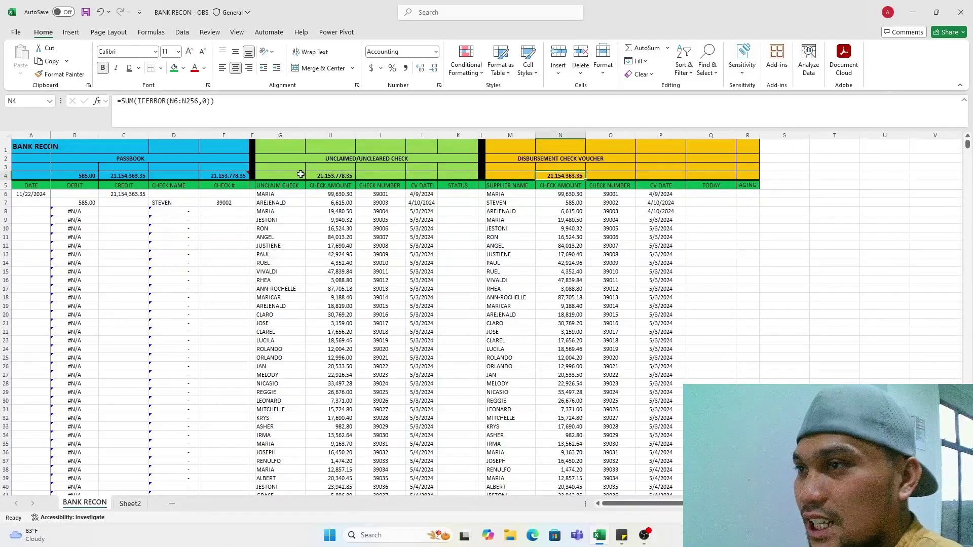
{"action": "left_click", "coordinate": [326, 176]}
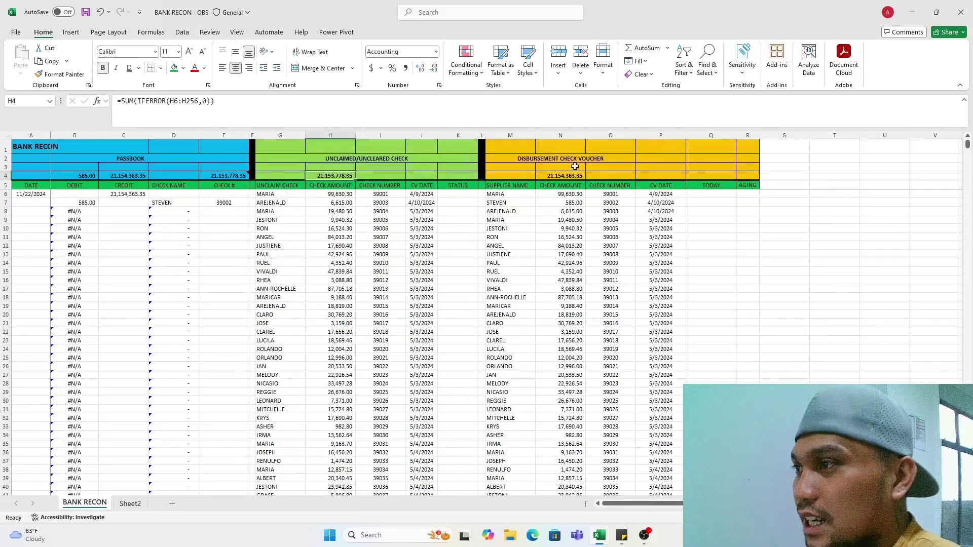
{"action": "left_click", "coordinate": [564, 174]}
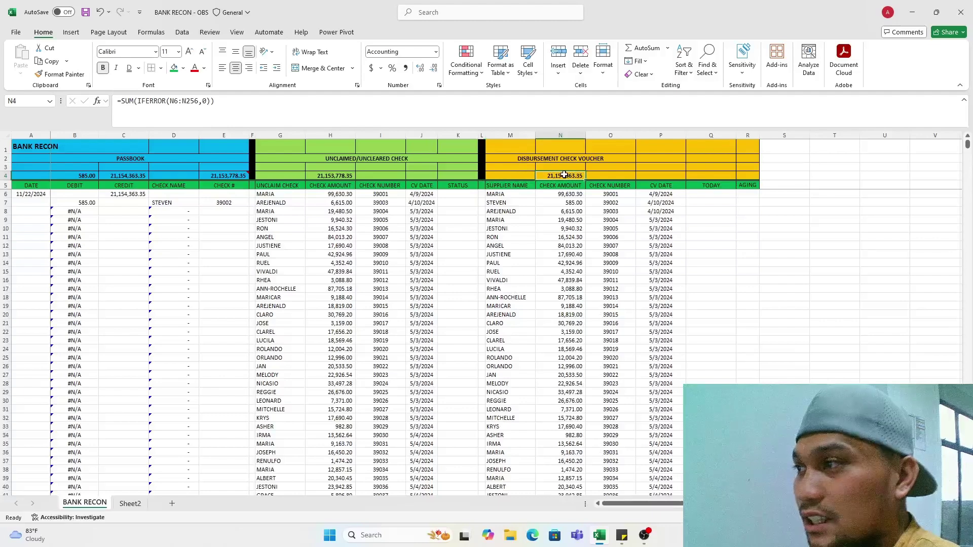
{"action": "left_click", "coordinate": [334, 177]}
{"action": "left_click", "coordinate": [87, 204]}
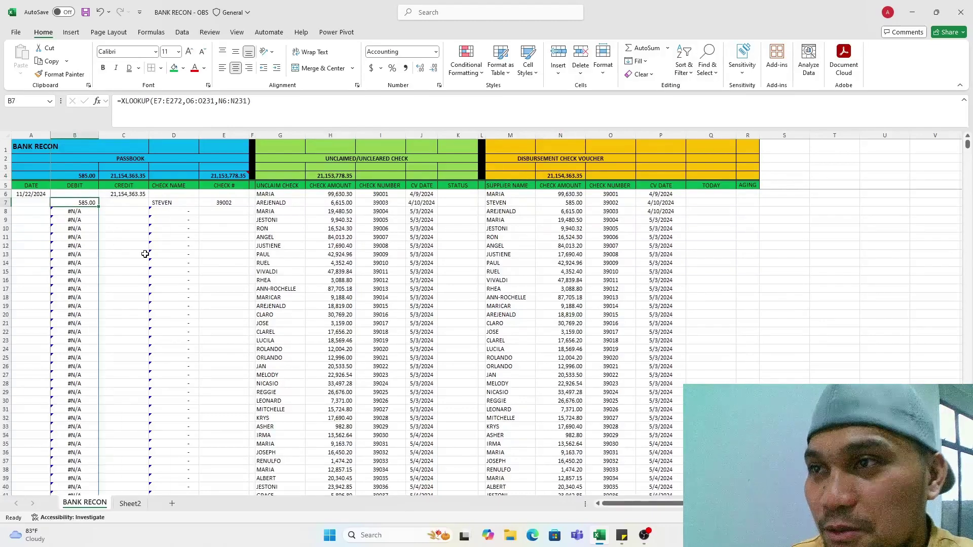
{"action": "left_click", "coordinate": [332, 176]}
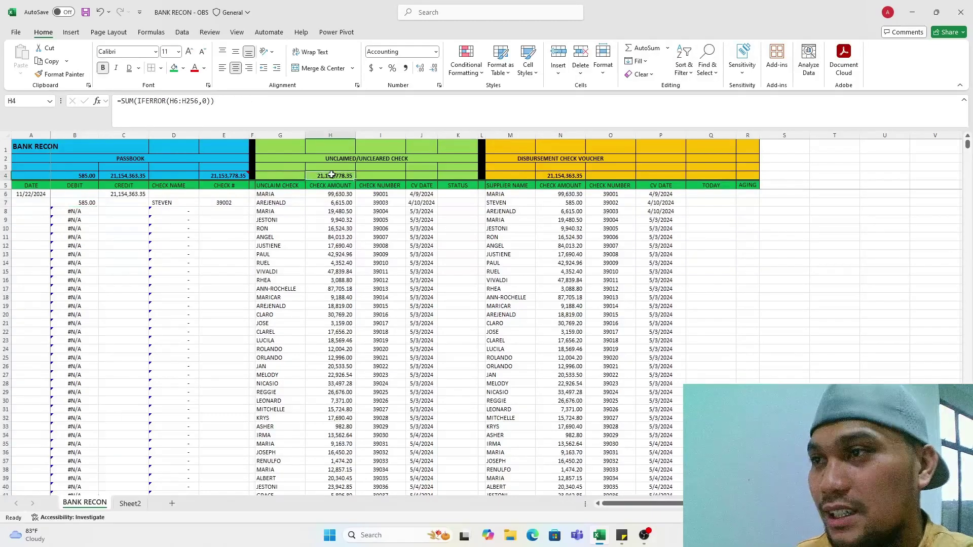
{"action": "left_click", "coordinate": [224, 175]}
{"action": "left_click", "coordinate": [332, 176]}
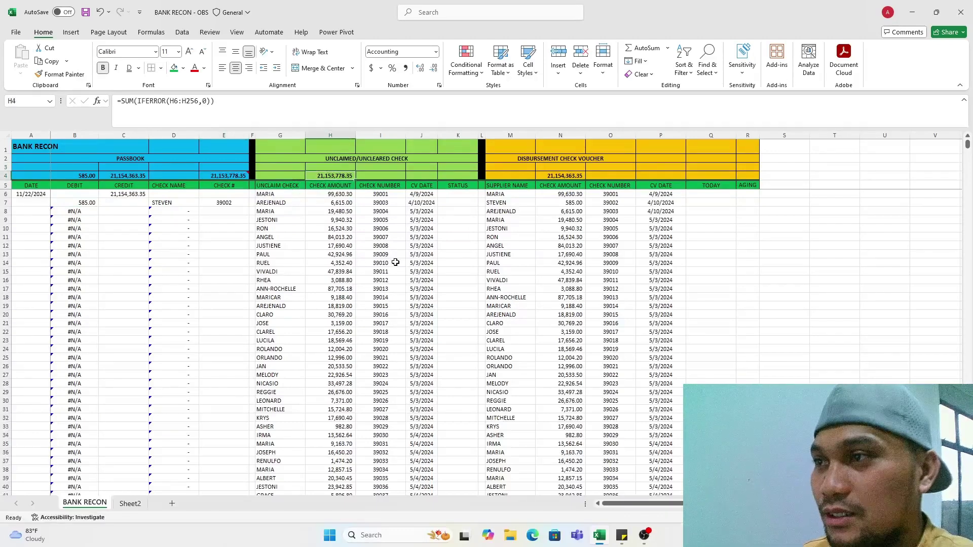
- Copy check numbers 39004 through 39030 from the unclaimed list's I8:I34 and paste them as values into the Passbook from E8
{"action": "left_click", "coordinate": [257, 298]}
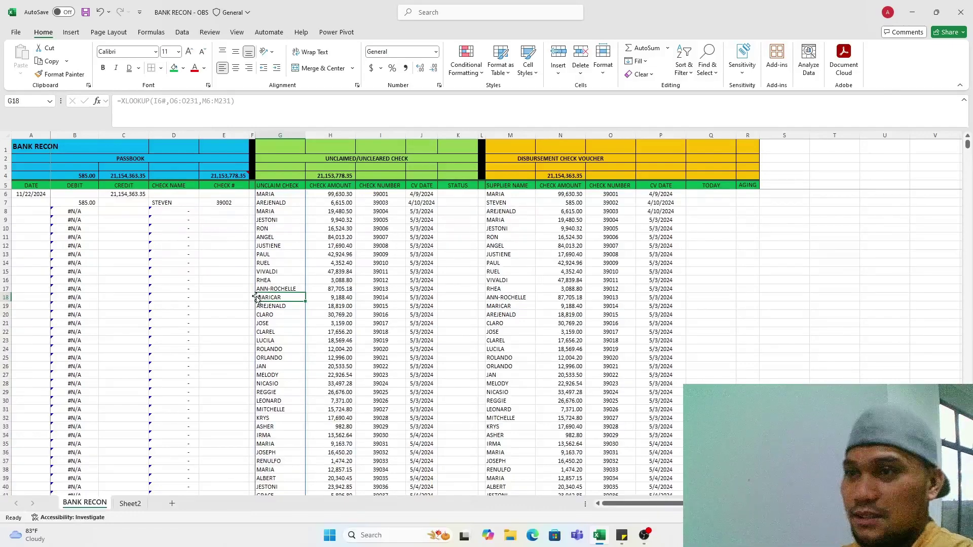
{"action": "left_click", "coordinate": [224, 272]}
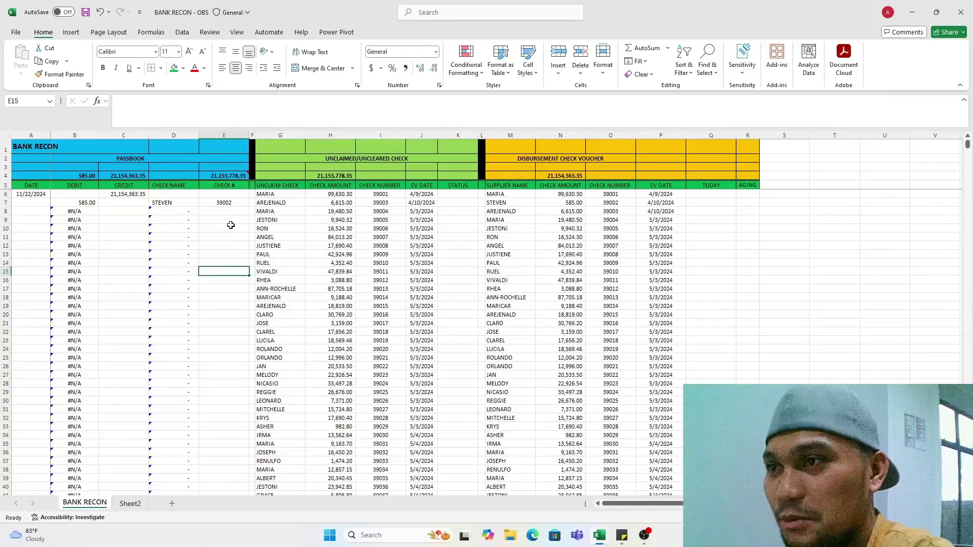
{"action": "left_click_drag", "start_coordinate": [212, 211], "coordinate": [230, 347]}
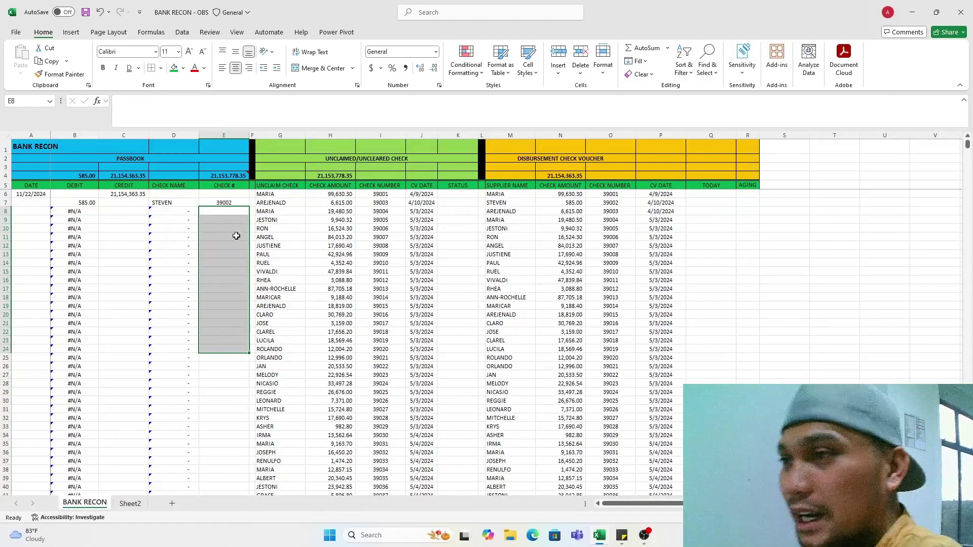
{"action": "left_click_drag", "start_coordinate": [226, 210], "coordinate": [239, 418]}
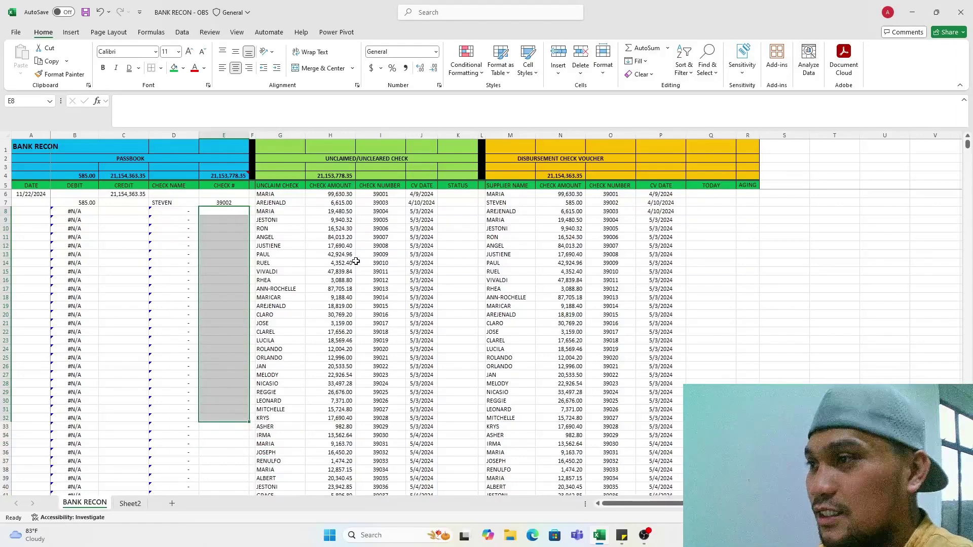
{"action": "left_click_drag", "start_coordinate": [381, 211], "coordinate": [382, 436]}
{"action": "key", "text": "ctrl+c"}
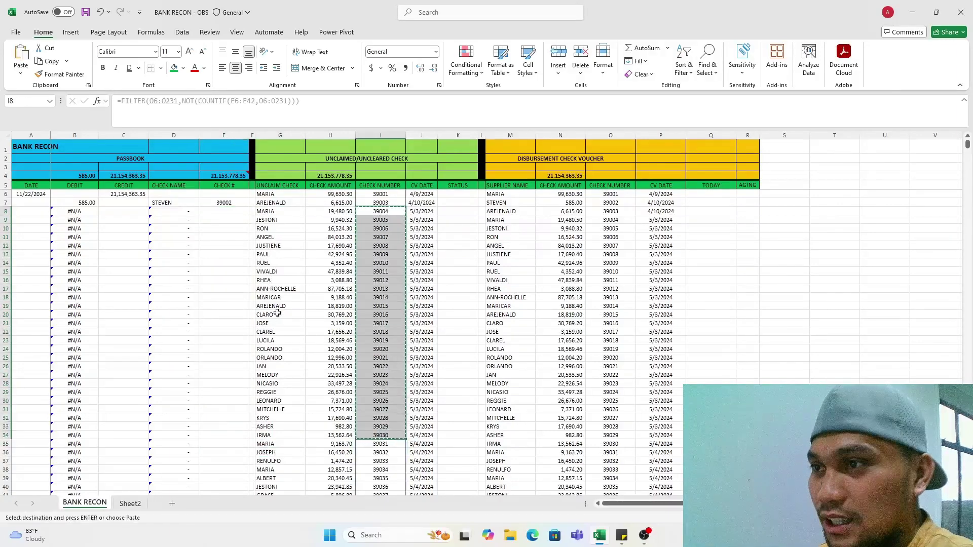
{"action": "right_click", "coordinate": [228, 211]}
{"action": "left_click", "coordinate": [266, 258]}
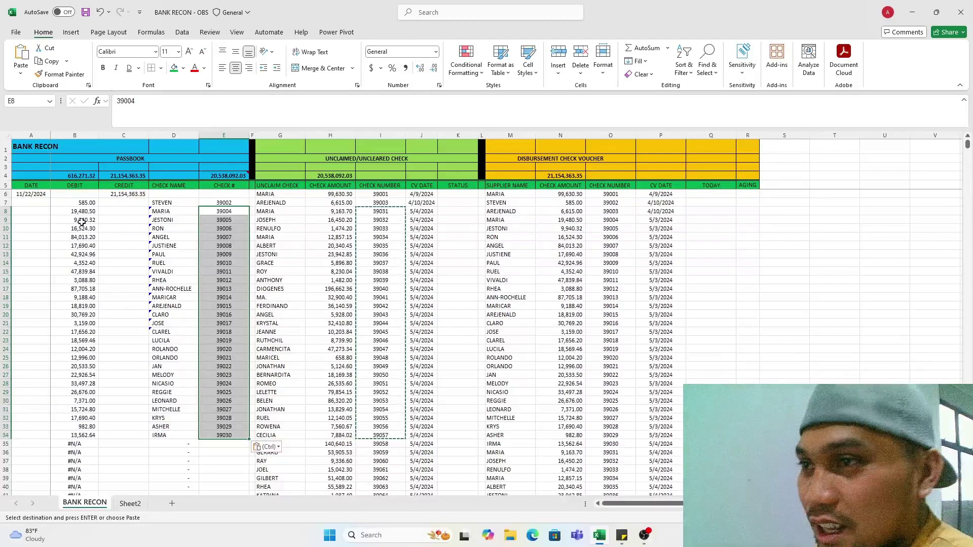
- Review the Passbook's looked-up debit amounts and check names, comparing the debit total in B4 with the unclaimed check total in H4
{"action": "left_click_drag", "start_coordinate": [81, 237], "coordinate": [78, 392]}
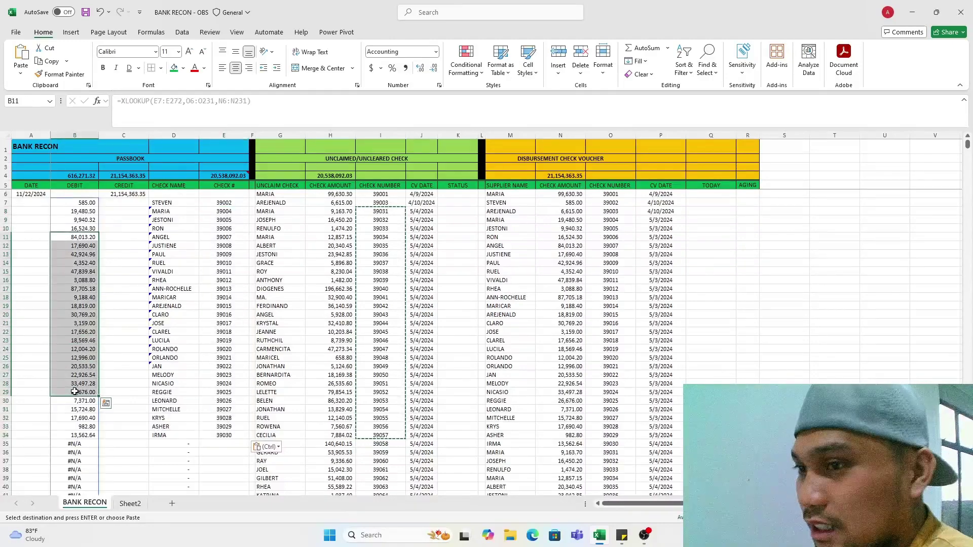
{"action": "left_click", "coordinate": [175, 235]}
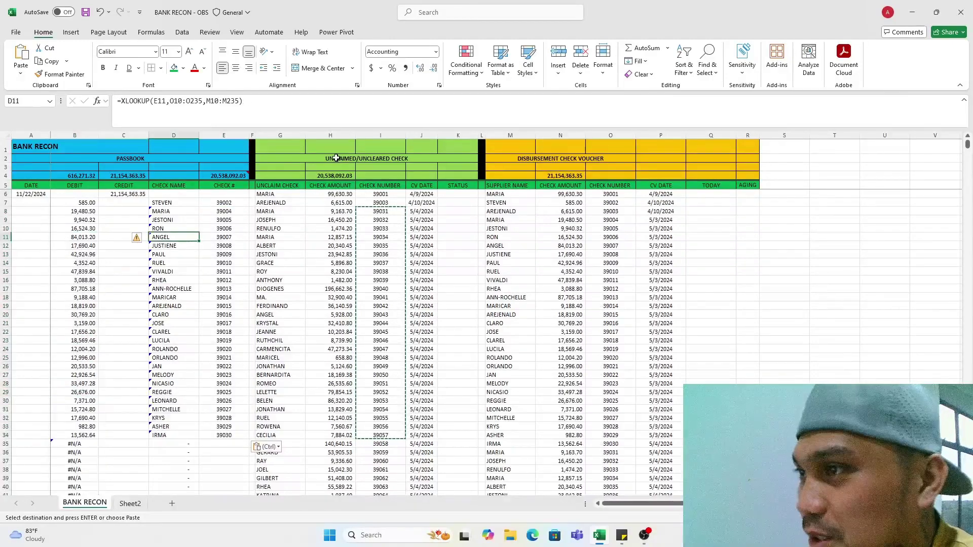
{"action": "left_click", "coordinate": [328, 175]}
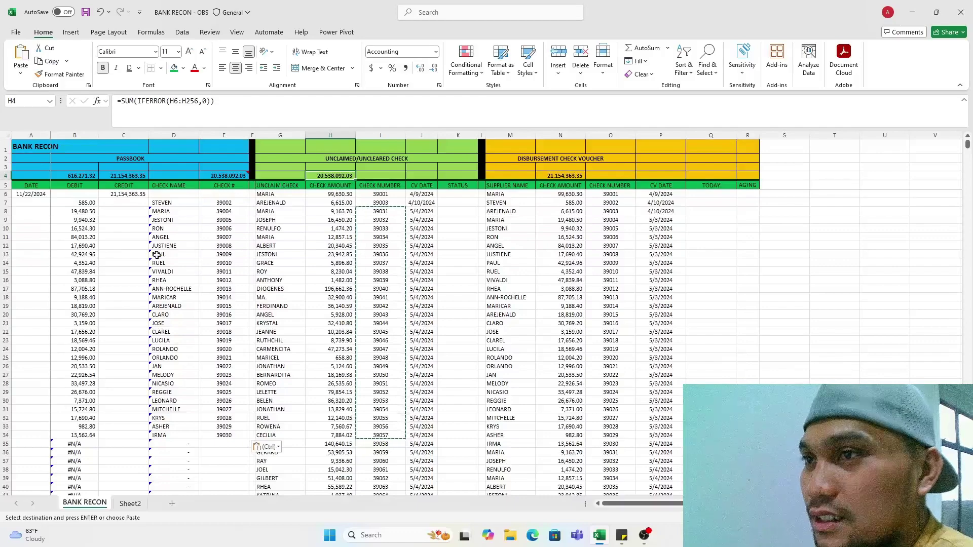
{"action": "left_click", "coordinate": [74, 175]}
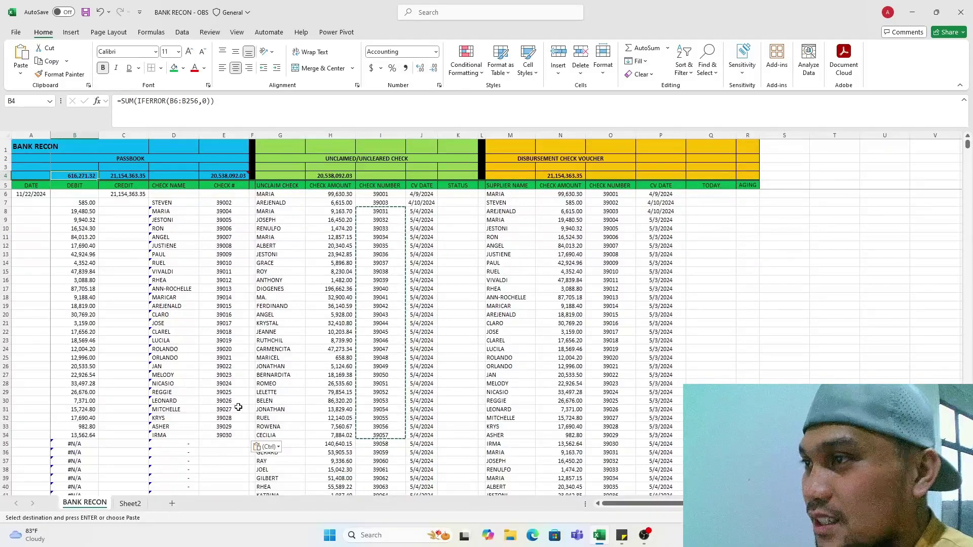
{"action": "left_click", "coordinate": [358, 176]}
{"action": "left_click", "coordinate": [350, 175]}
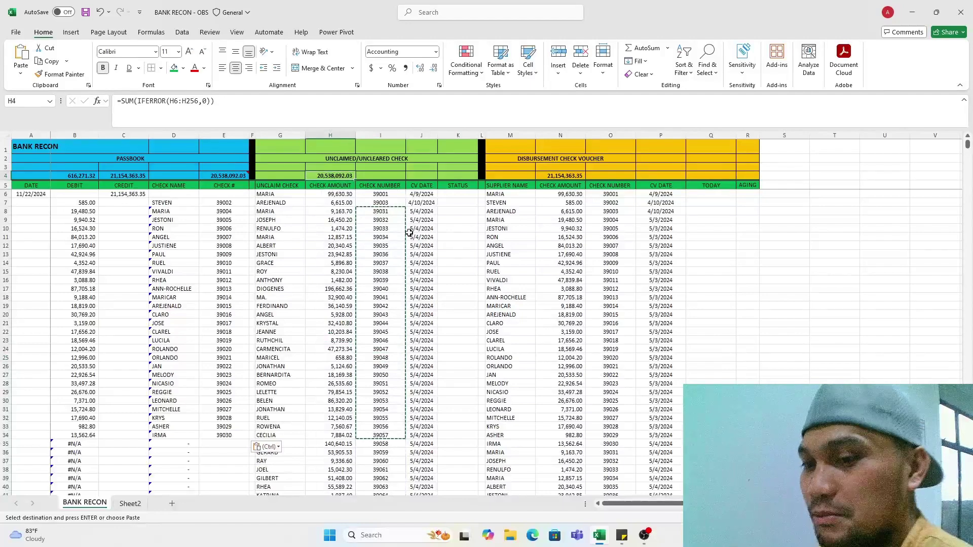
{"action": "key", "text": "Escape"}
{"action": "left_click", "coordinate": [379, 314]}
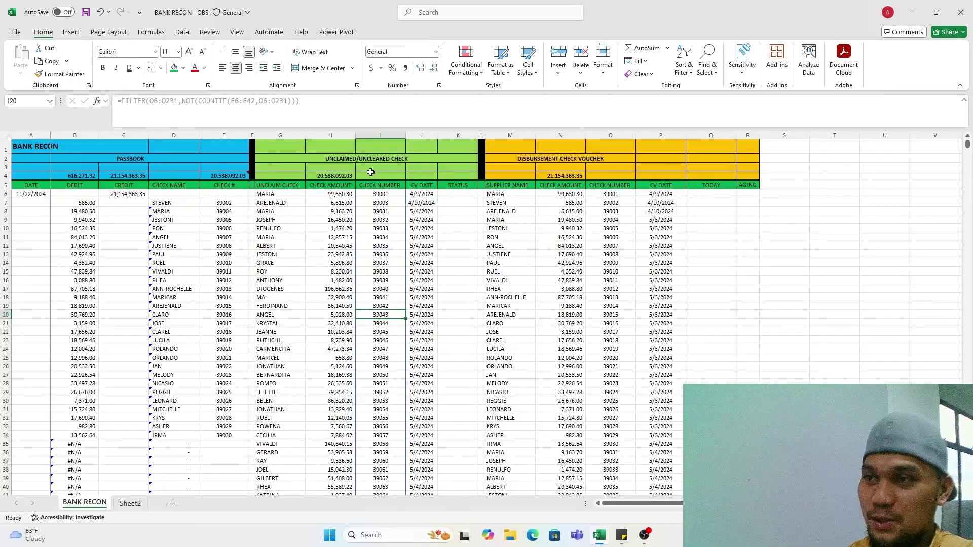
- Examine the unclaimed section's total row and the Passbook rows from 35 down that still lack check numbers, including their lookup cells
{"action": "left_click_drag", "start_coordinate": [293, 175], "coordinate": [443, 173]}
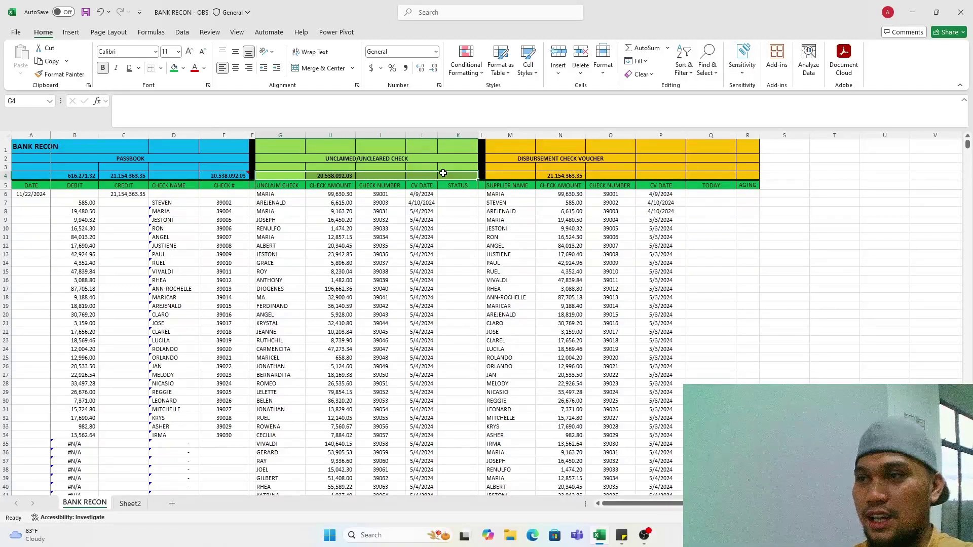
{"action": "scroll", "coordinate": [339, 339], "scroll_direction": "down", "scroll_amount": 4}
{"action": "left_click", "coordinate": [230, 348]}
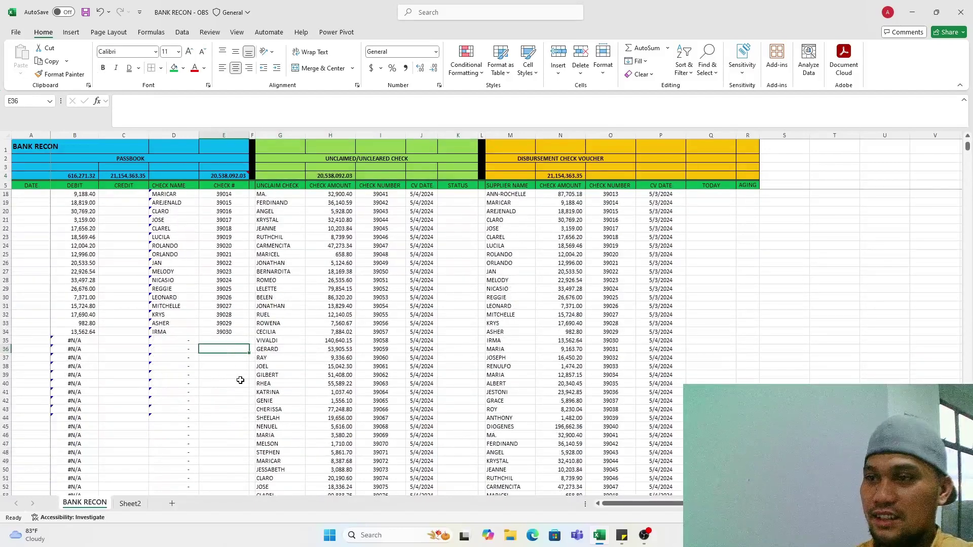
{"action": "left_click_drag", "start_coordinate": [223, 343], "coordinate": [233, 450]}
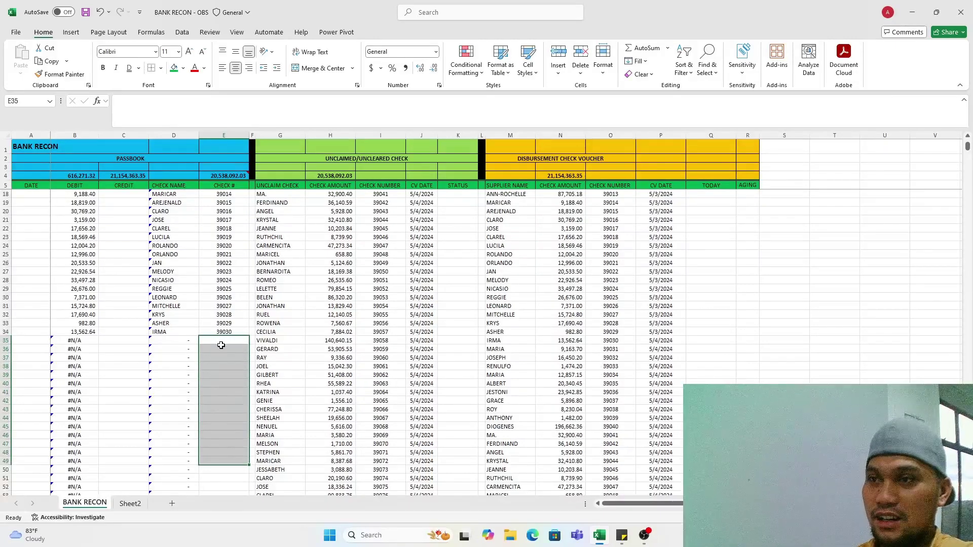
{"action": "left_click_drag", "start_coordinate": [221, 345], "coordinate": [226, 493]}
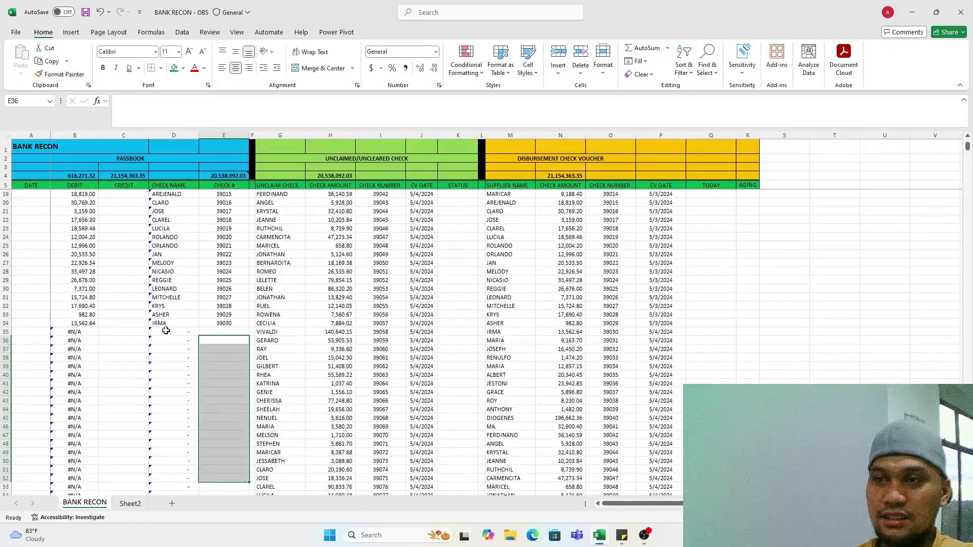
{"action": "left_click_drag", "start_coordinate": [166, 330], "coordinate": [172, 441]}
{"action": "left_click", "coordinate": [76, 333]}
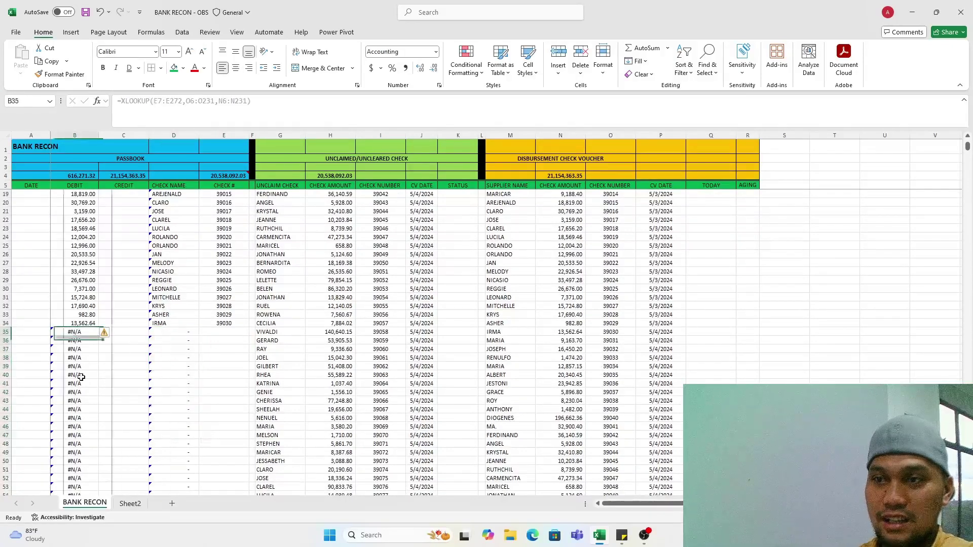
{"action": "left_click", "coordinate": [245, 375]}
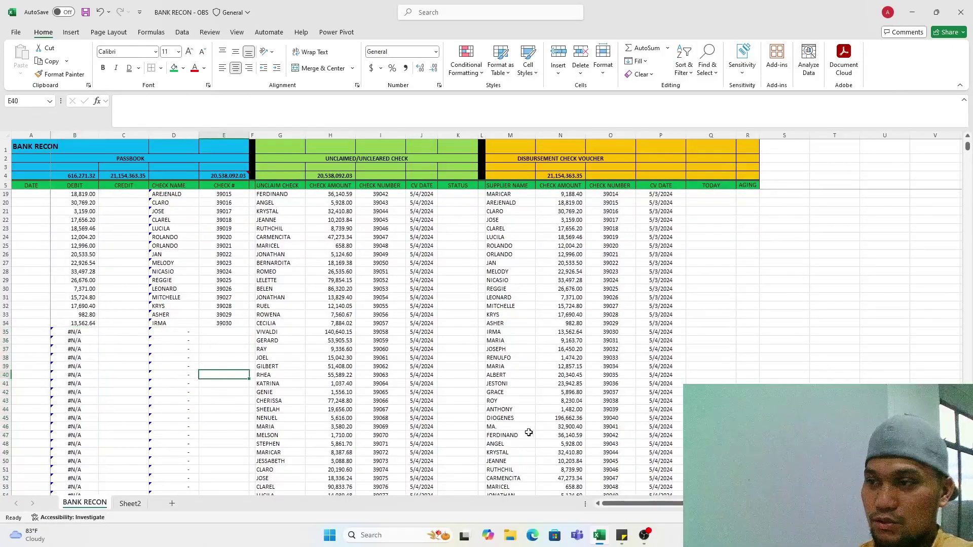
- Review the disbursement voucher list down to its last row, its N4 total, and the header rows of the unclaimed and Passbook sections
{"action": "left_click_drag", "start_coordinate": [502, 297], "coordinate": [657, 418]}
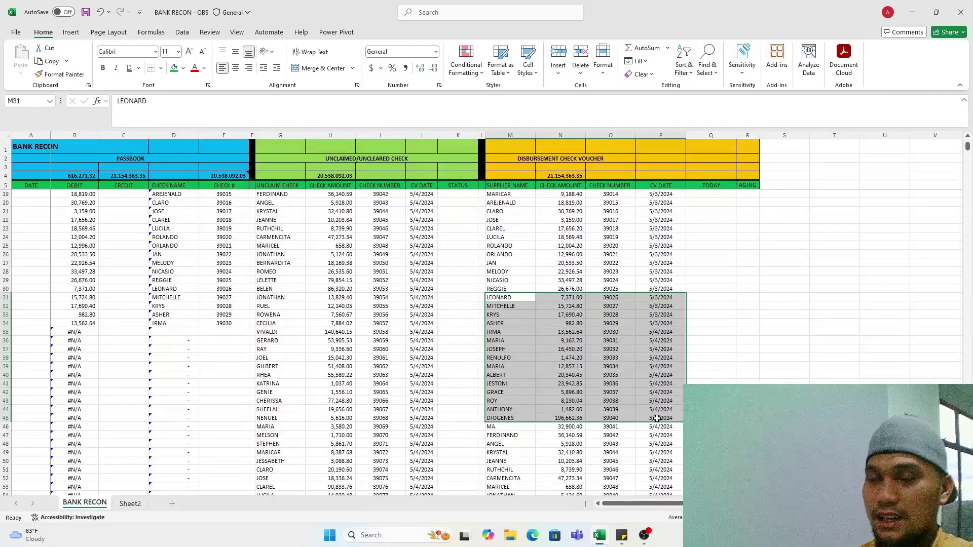
{"action": "left_click_drag", "start_coordinate": [507, 299], "coordinate": [643, 444]}
{"action": "scroll", "coordinate": [529, 421], "scroll_direction": "down", "scroll_amount": 3}
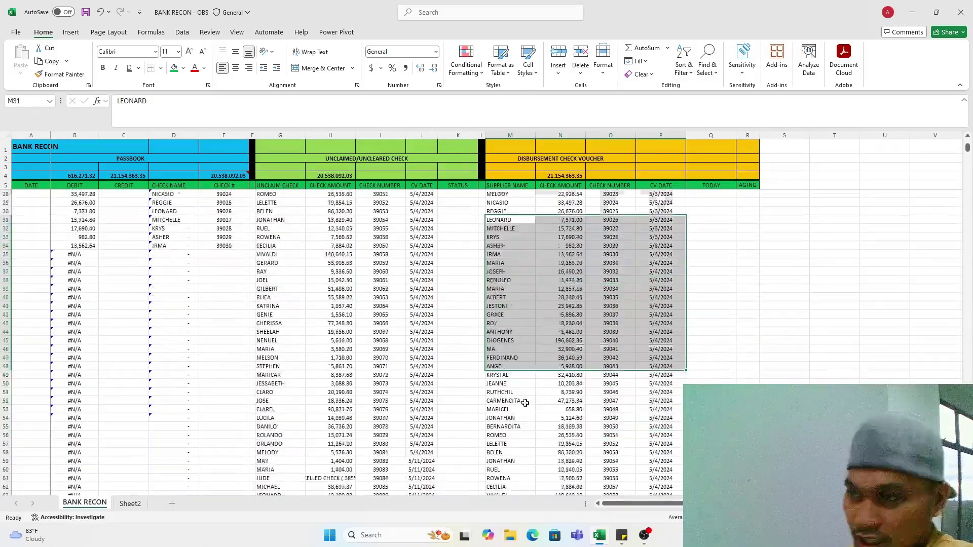
{"action": "left_click", "coordinate": [526, 403]}
{"action": "key", "text": "ctrl+Down"}
{"action": "left_click", "coordinate": [507, 427]}
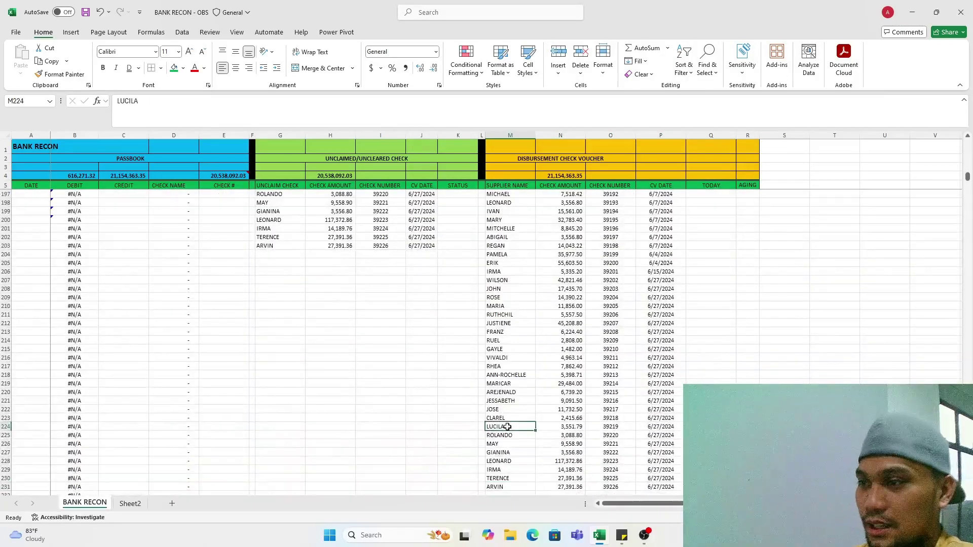
{"action": "key", "text": "ctrl+Up"}
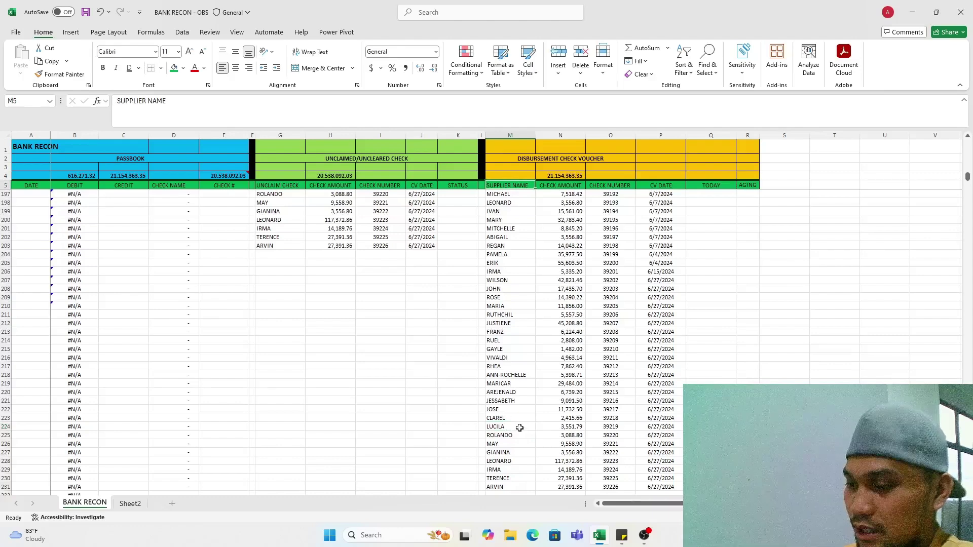
{"action": "key", "text": "ctrl+Down"}
{"action": "left_click", "coordinate": [562, 386]}
{"action": "key", "text": "ctrl+Up"}
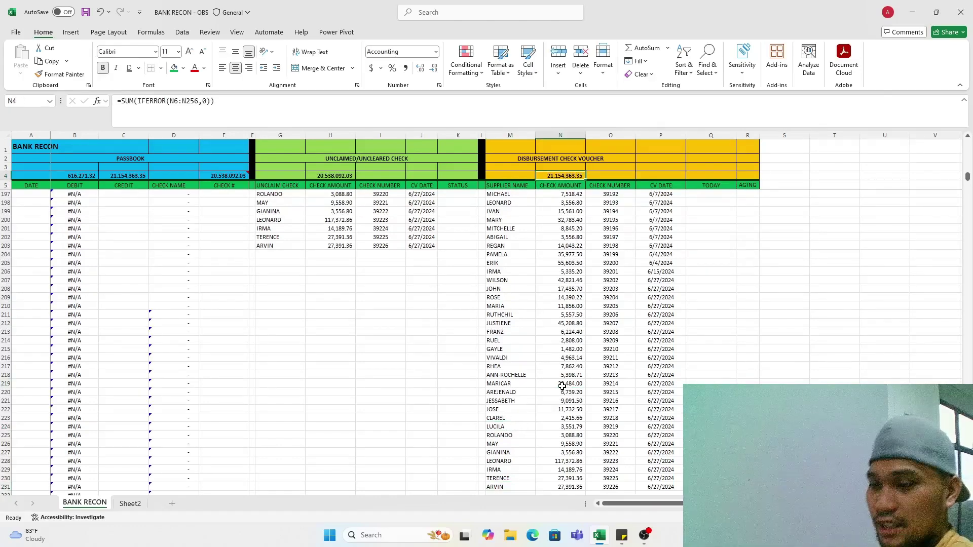
{"action": "key", "text": "ctrl+Home"}
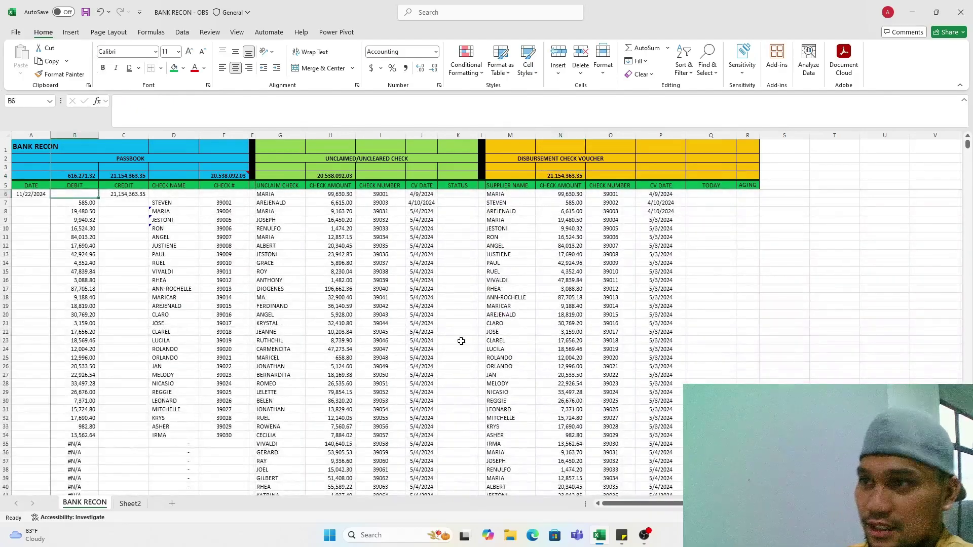
{"action": "left_click_drag", "start_coordinate": [282, 154], "coordinate": [434, 174]}
{"action": "left_click_drag", "start_coordinate": [33, 162], "coordinate": [200, 181]}
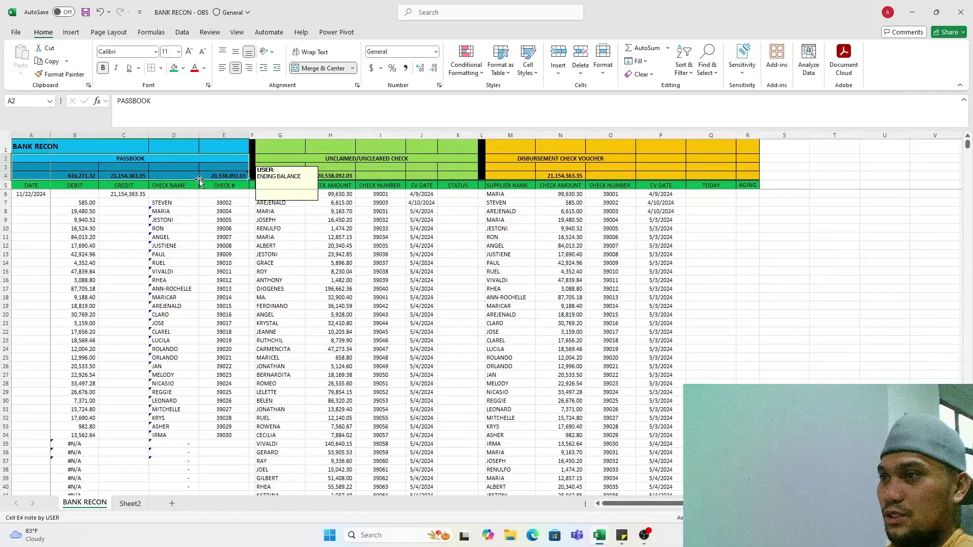
{"action": "left_click", "coordinate": [428, 277]}
- Enter the formula =TODAY() in Q6, the first row of the disbursement voucher's Today column
{"action": "left_click", "coordinate": [458, 196]}
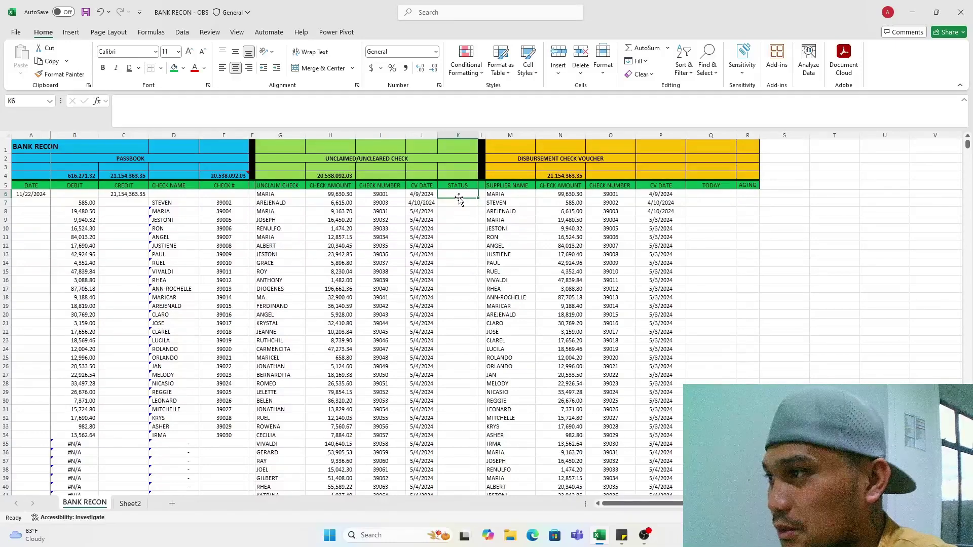
{"action": "left_click", "coordinate": [710, 302]}
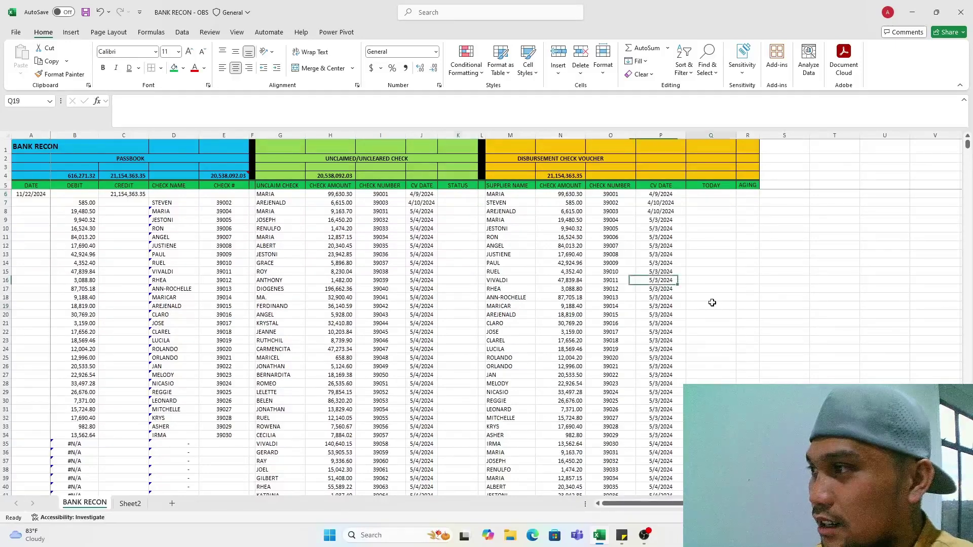
{"action": "left_click", "coordinate": [707, 194]}
{"action": "type", "text": "=TODAY"}
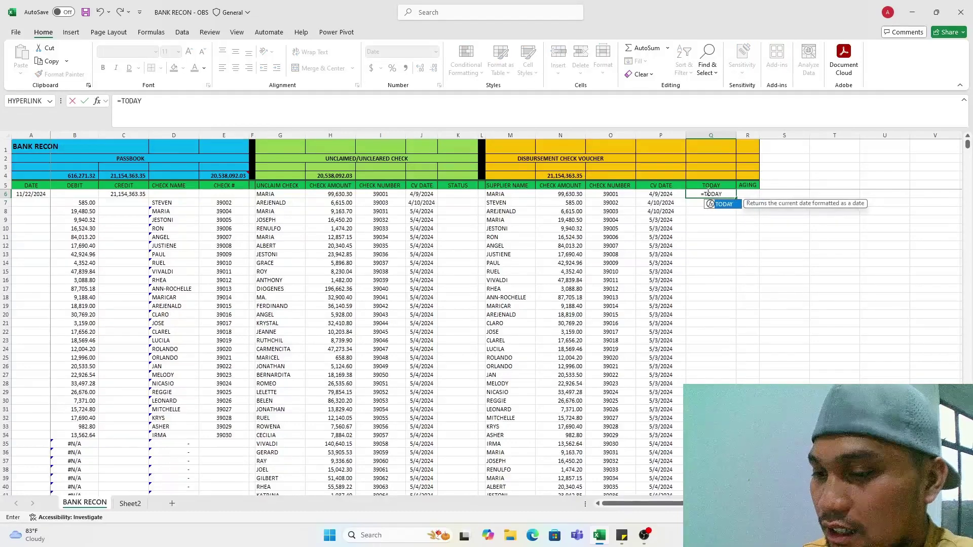
{"action": "key", "text": "Tab"}
{"action": "type", "text": ")"}
{"action": "key", "text": "Return"}
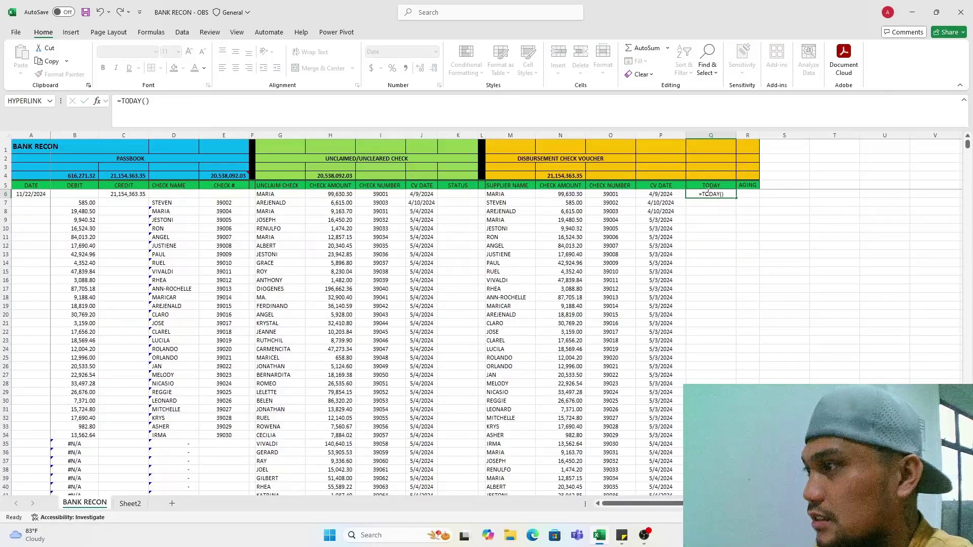
- Fill the =TODAY() formula from Q6 down the disbursement voucher's Today column
{"action": "double_click", "coordinate": [737, 199]}
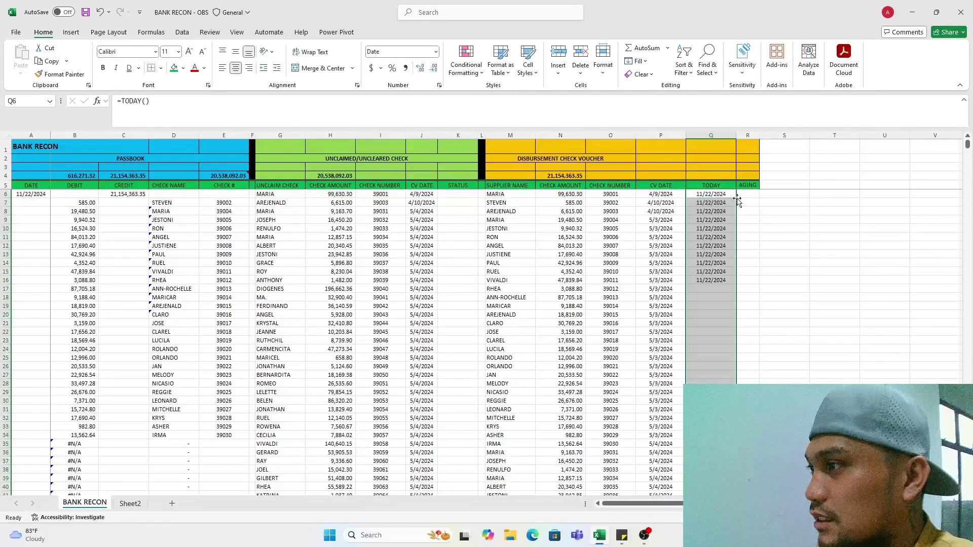
{"action": "left_click", "coordinate": [710, 254]}
{"action": "left_click", "coordinate": [718, 197]}
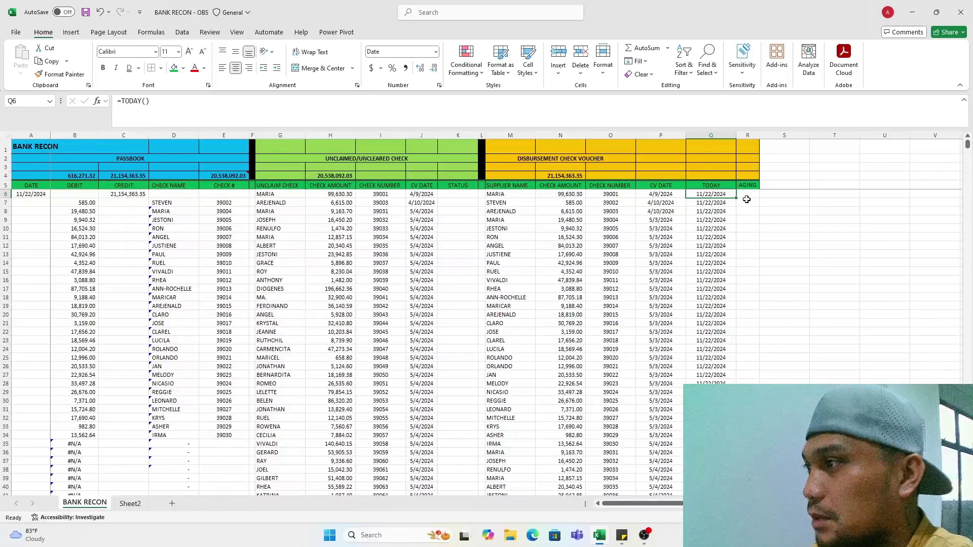
- Enter =Q6-J6 in R6, the first Aging row, to subtract the unclaimed check's CV date from today's date
{"action": "left_click", "coordinate": [746, 198]}
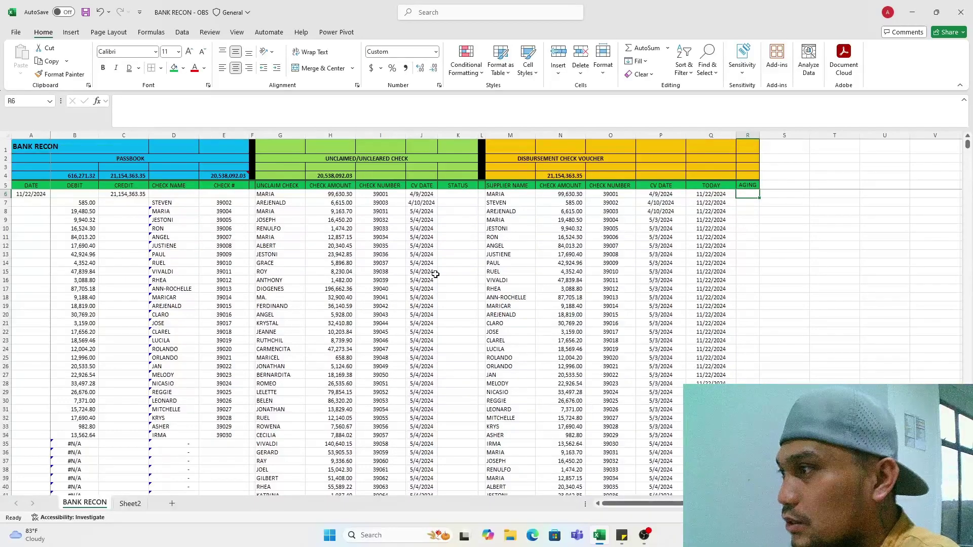
{"action": "type", "text": "="}
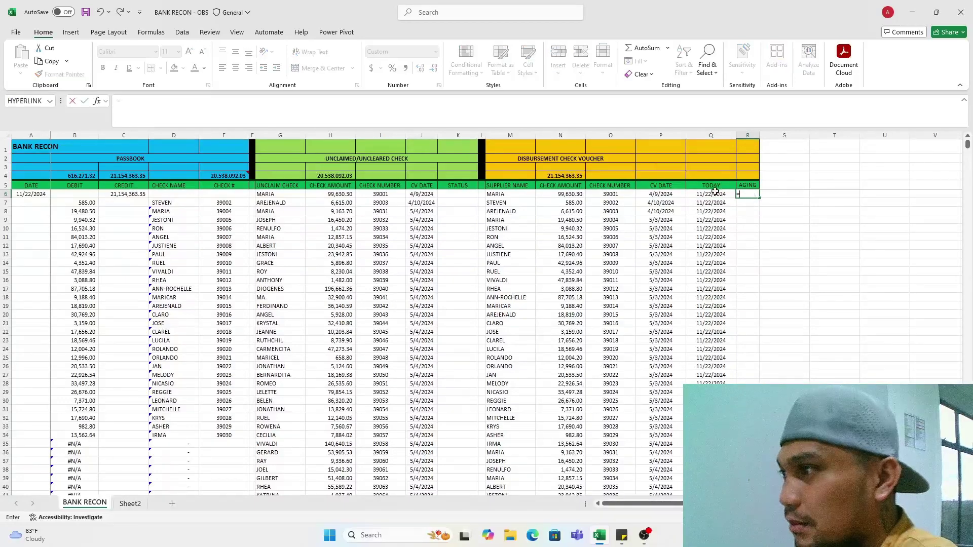
{"action": "left_click", "coordinate": [713, 194]}
{"action": "type", "text": "-"}
{"action": "left_click", "coordinate": [423, 197]}
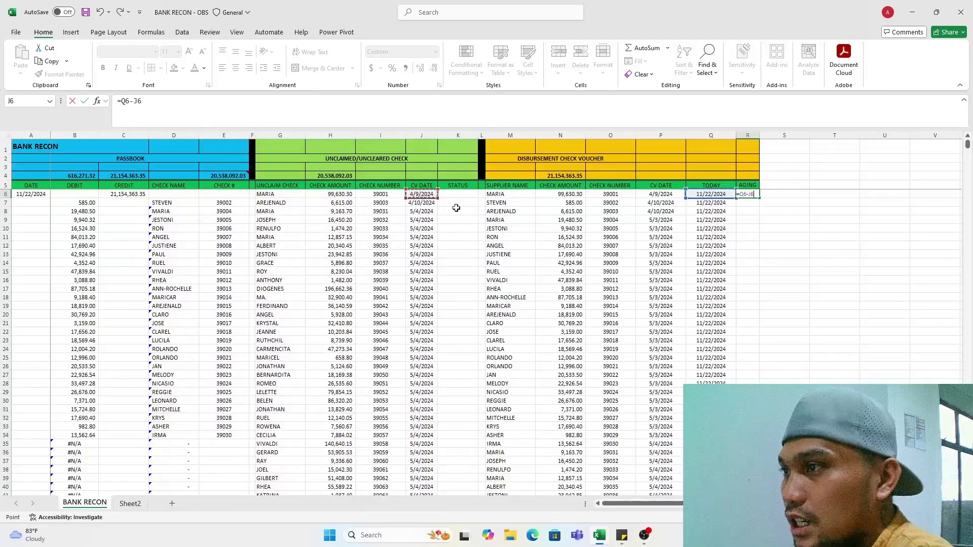
{"action": "key", "text": "Return"}
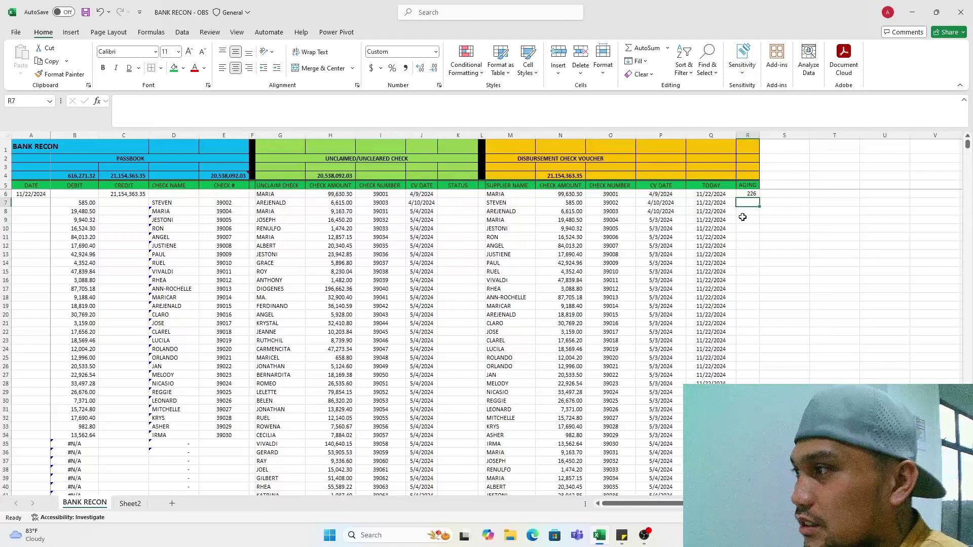
- Check the CV date cell J6 that the aging formula uses, and fill R6 down the Aging column
{"action": "left_click", "coordinate": [749, 194]}
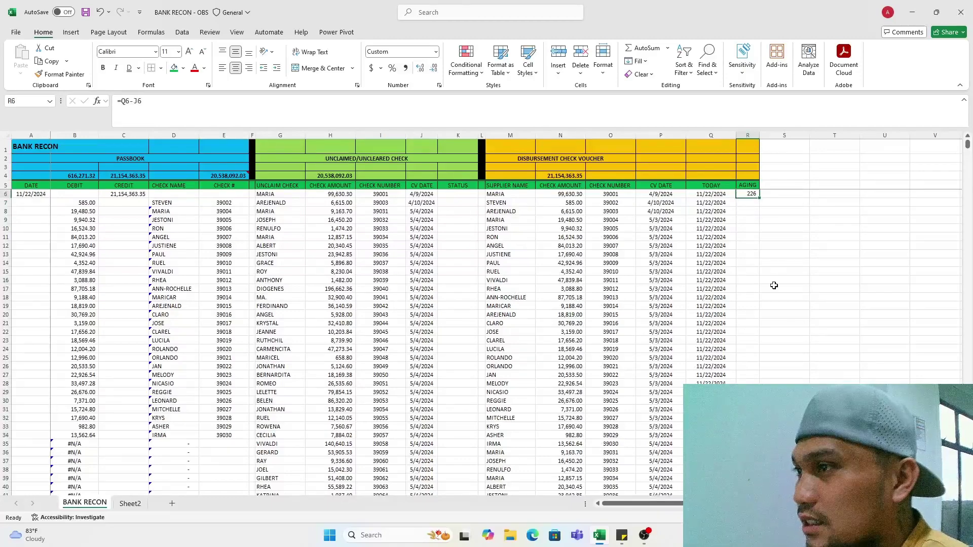
{"action": "left_click", "coordinate": [427, 194]}
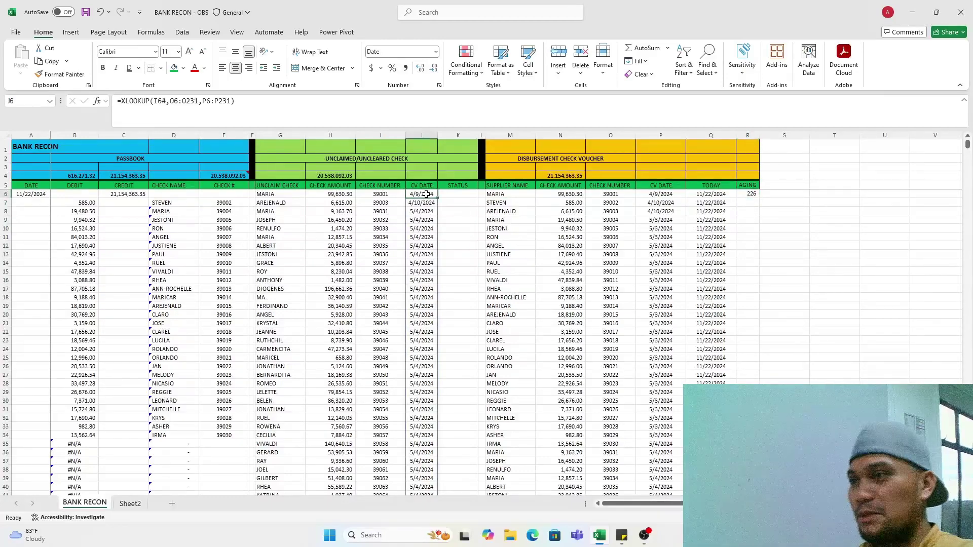
{"action": "left_click", "coordinate": [748, 197]}
{"action": "double_click", "coordinate": [760, 198]}
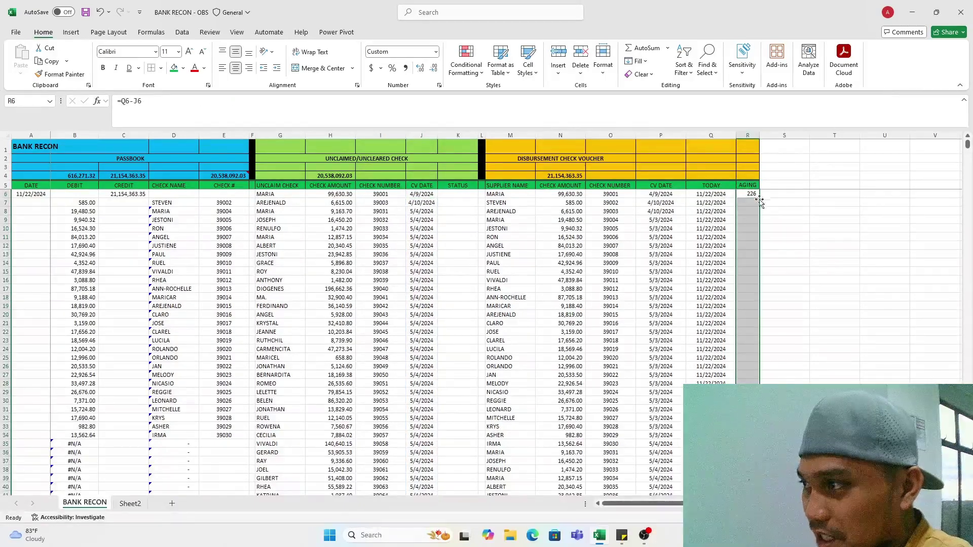
{"action": "left_click", "coordinate": [749, 335]}
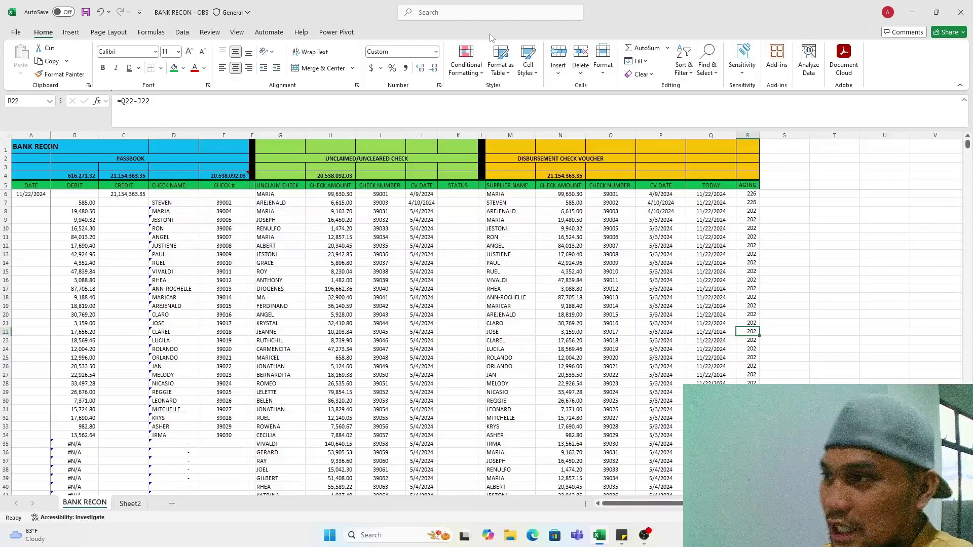
{"action": "left_click", "coordinate": [473, 186]}
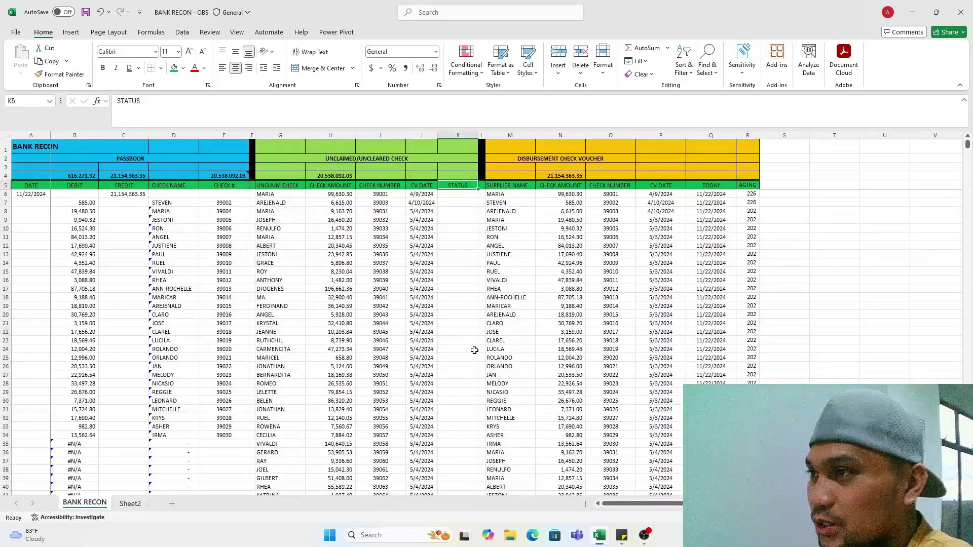
{"action": "left_click", "coordinate": [456, 196]}
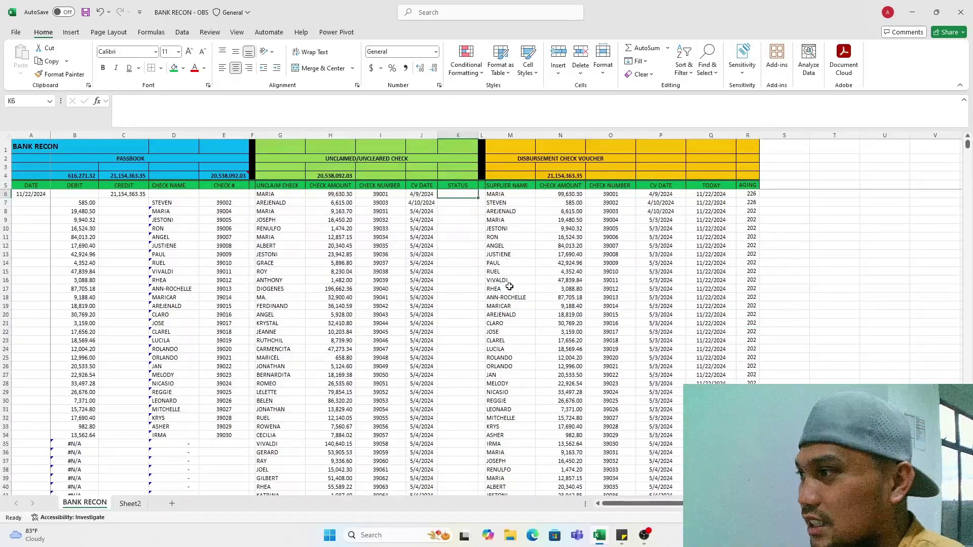
{"action": "left_click", "coordinate": [752, 195]}
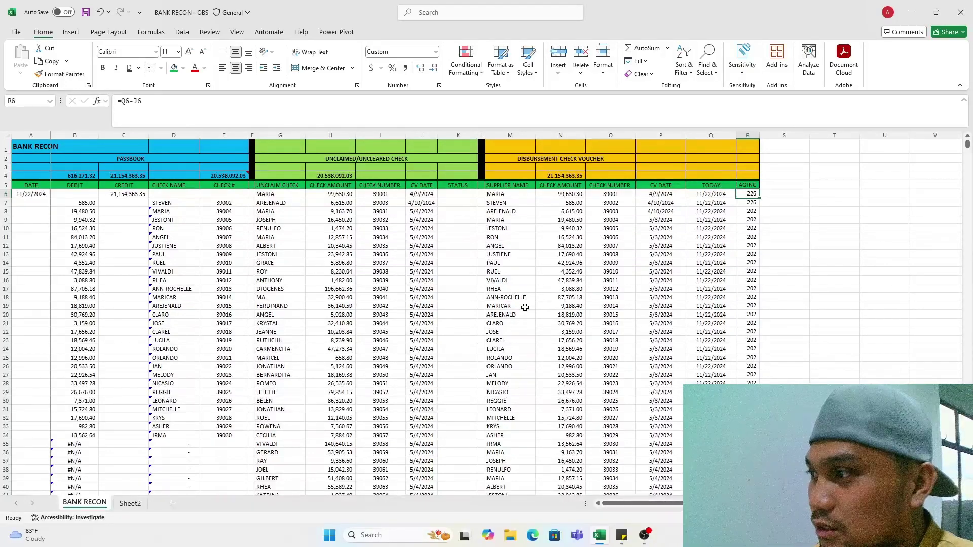
{"action": "left_click", "coordinate": [459, 289]}
{"action": "left_click", "coordinate": [456, 194]}
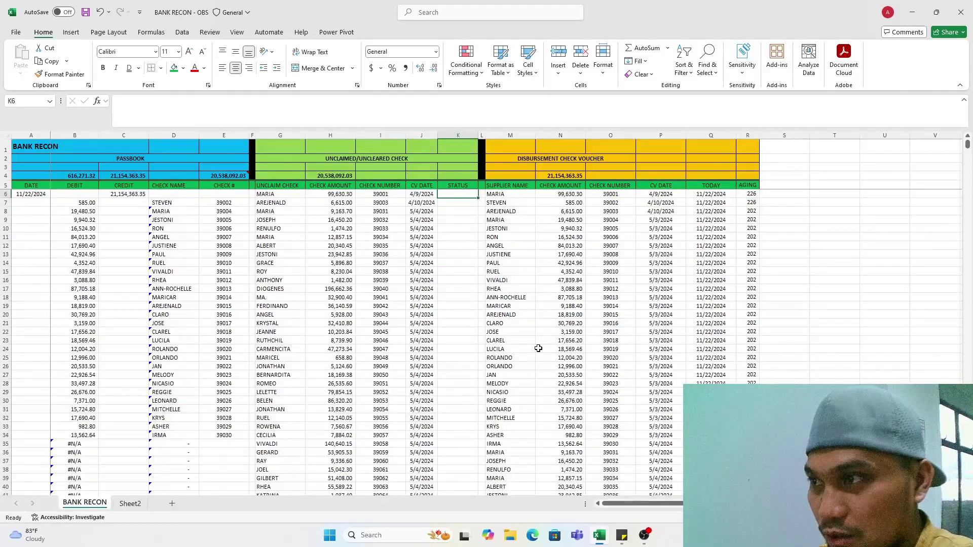
{"action": "type", "text": "="}
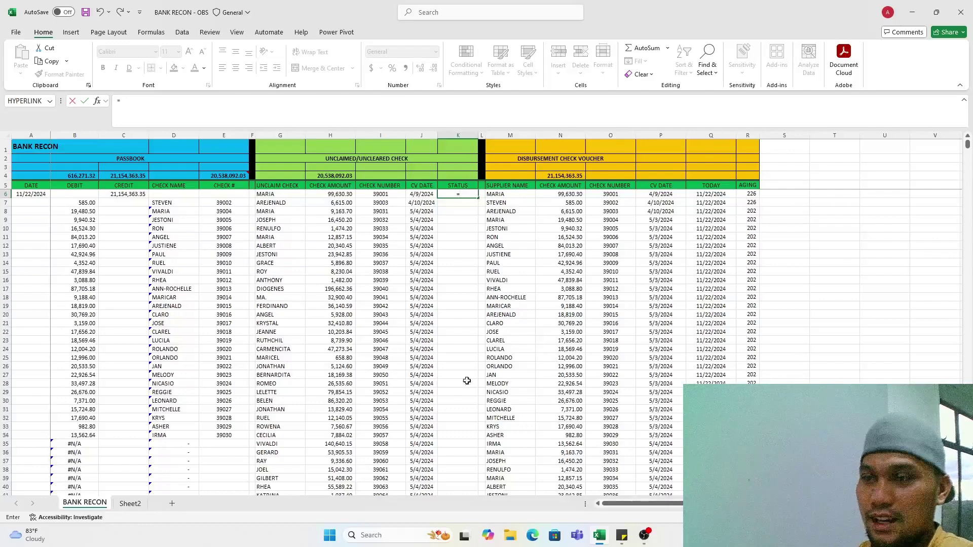
{"action": "mouse_move", "coordinate": [221, 448]}
{"action": "left_mouse_down"}
{"action": "mouse_move", "coordinate": [229, 468]}
{"action": "mouse_move", "coordinate": [223, 444]}
{"action": "left_mouse_up"}
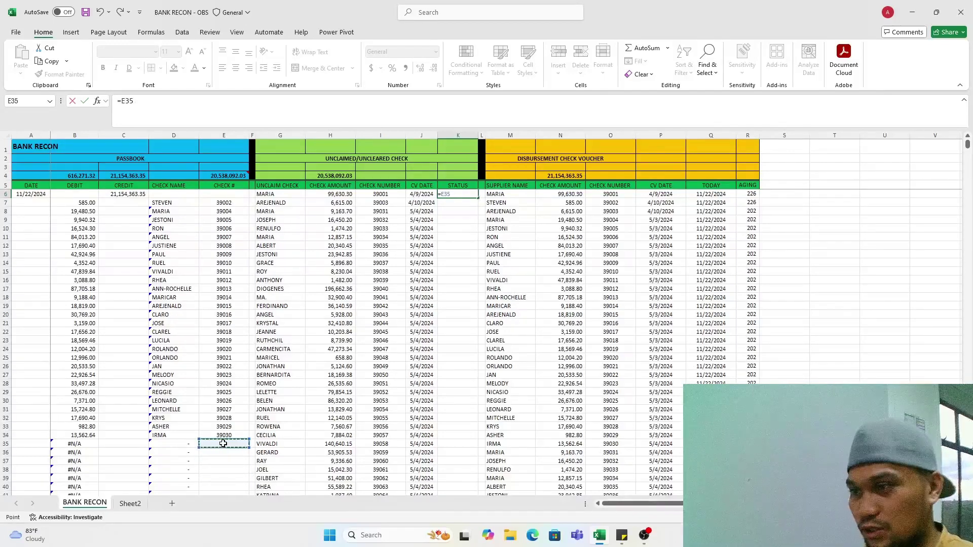
{"action": "left_click", "coordinate": [459, 245]}
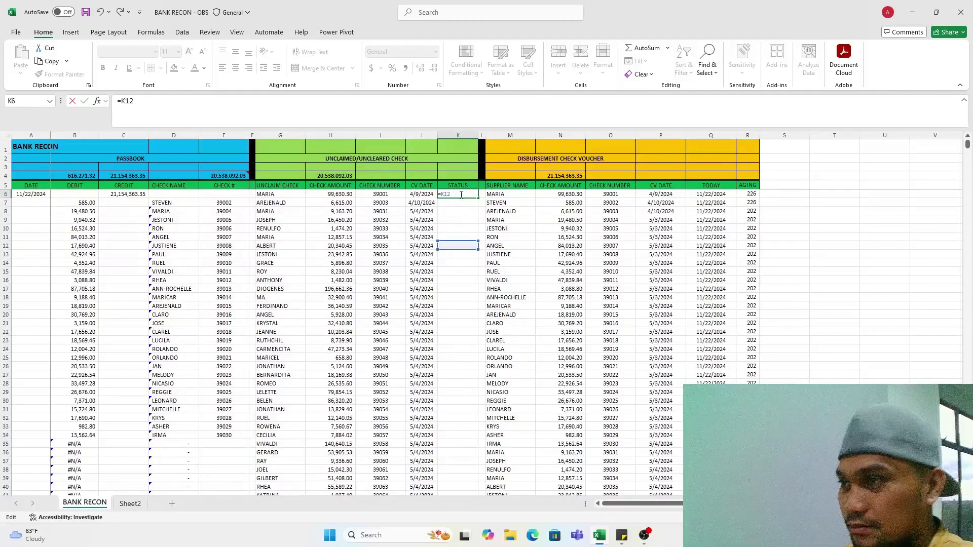
{"action": "key", "text": "Return"}
{"action": "left_click", "coordinate": [458, 194]}
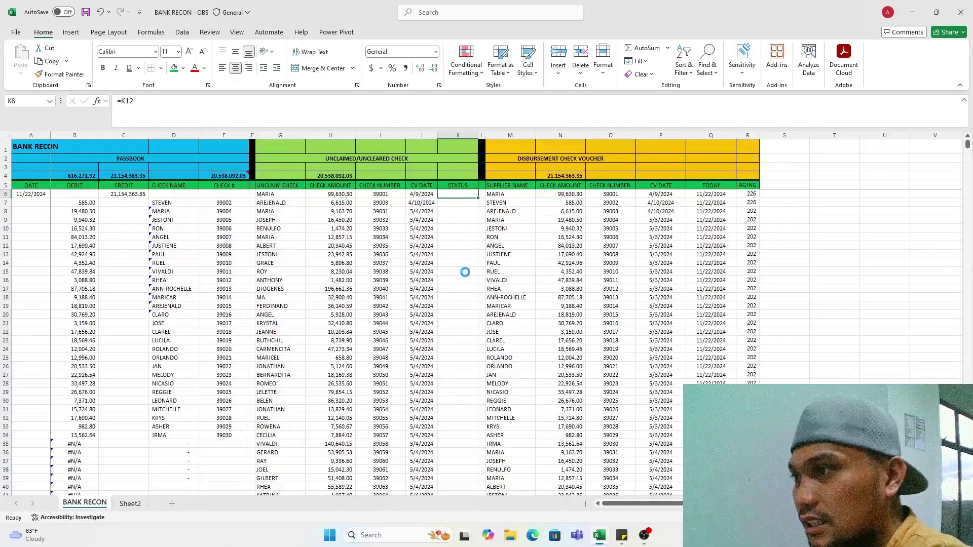
{"action": "key", "text": "Delete"}
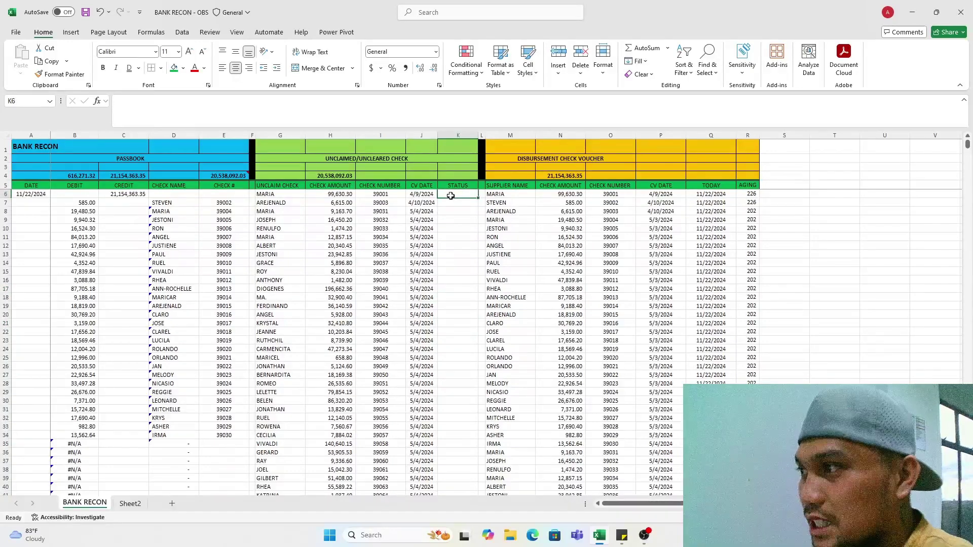
- Start an IFS formula in K6, the first Status row, with the aging cell R6 in its first test
{"action": "type", "text": "=I"}
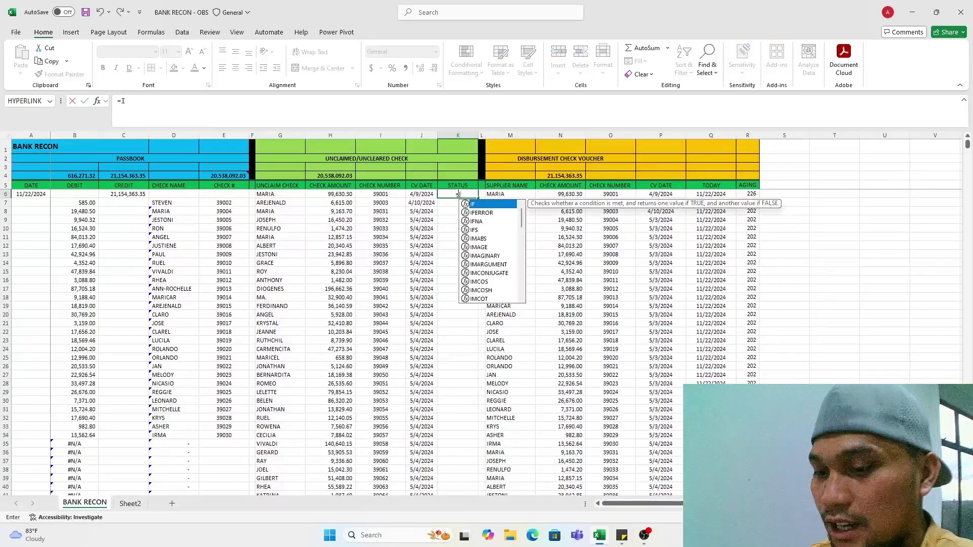
{"action": "type", "text": "FS("}
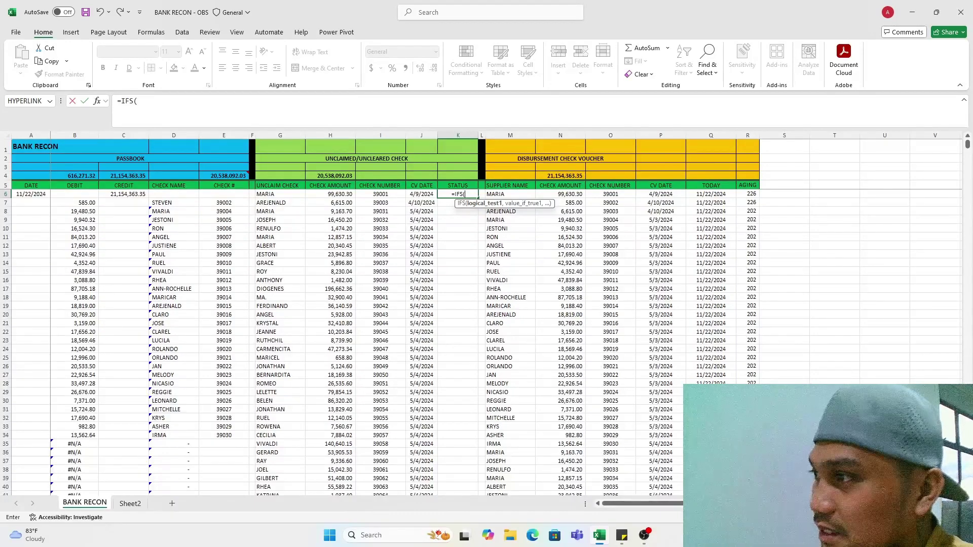
{"action": "left_click", "coordinate": [748, 196]}
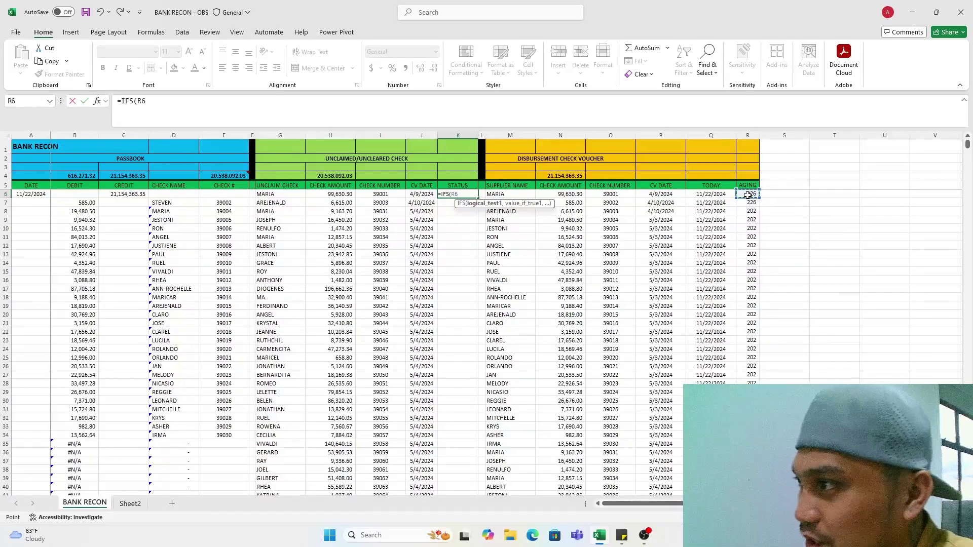
{"action": "type", "text": ","}
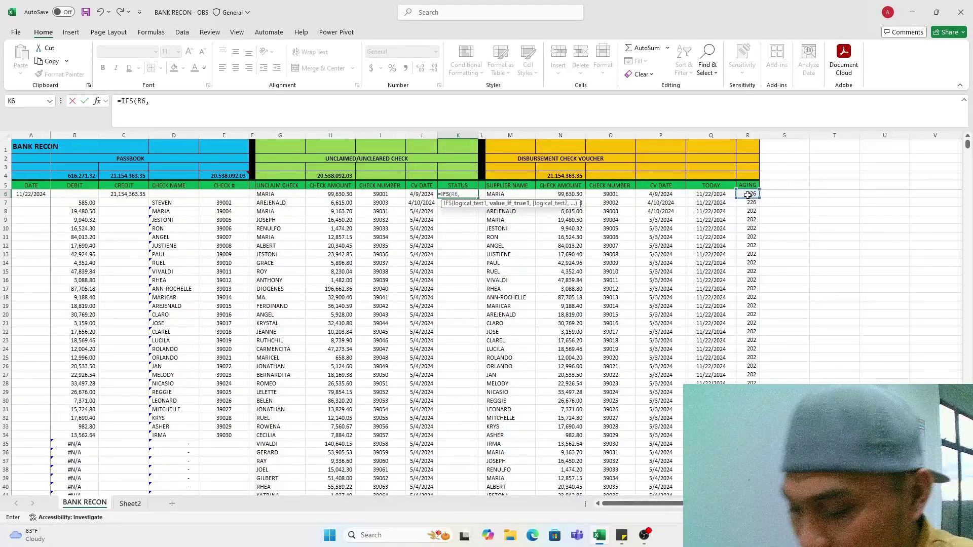
{"action": "type", "text": ">"}
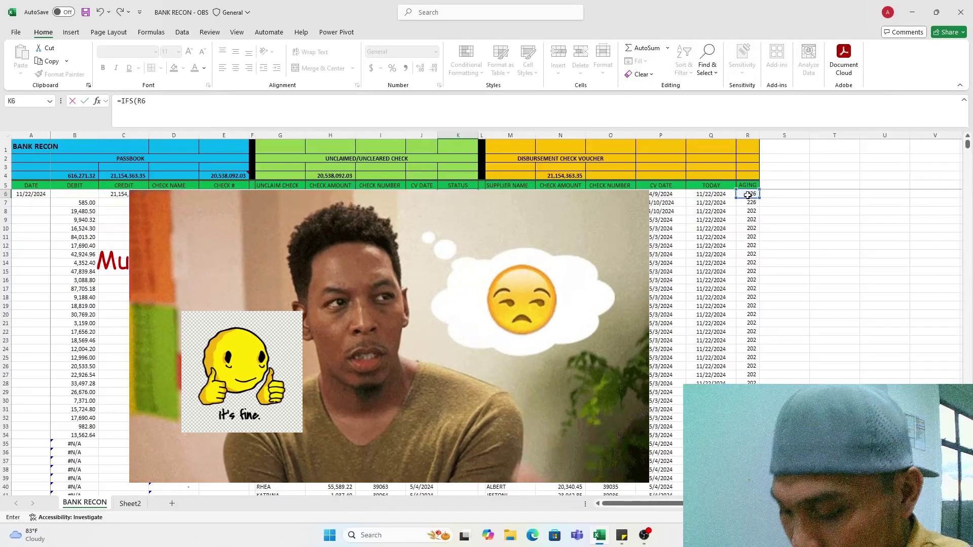
{"action": "key", "text": "BackSpace"}
{"action": "key", "text": "BackSpace"}
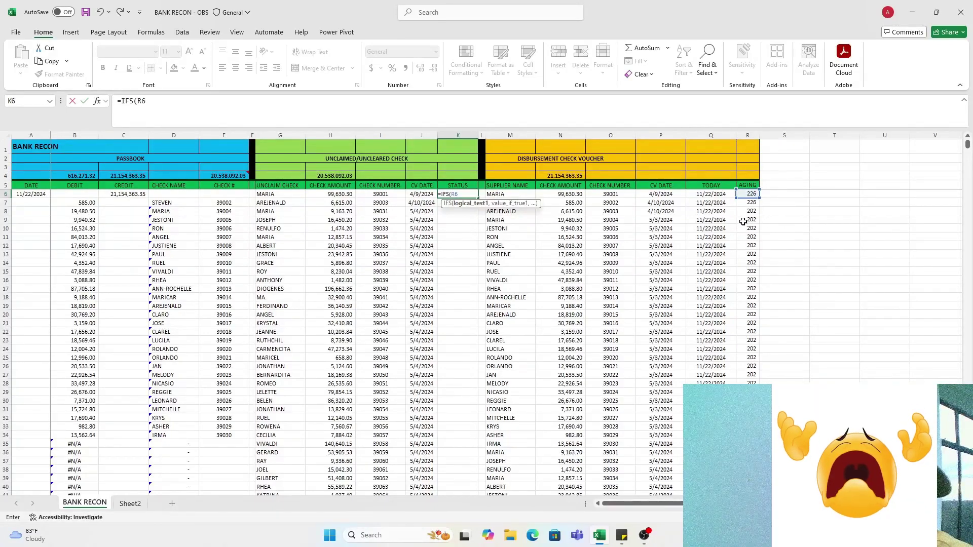
{"action": "key", "text": "Return"}
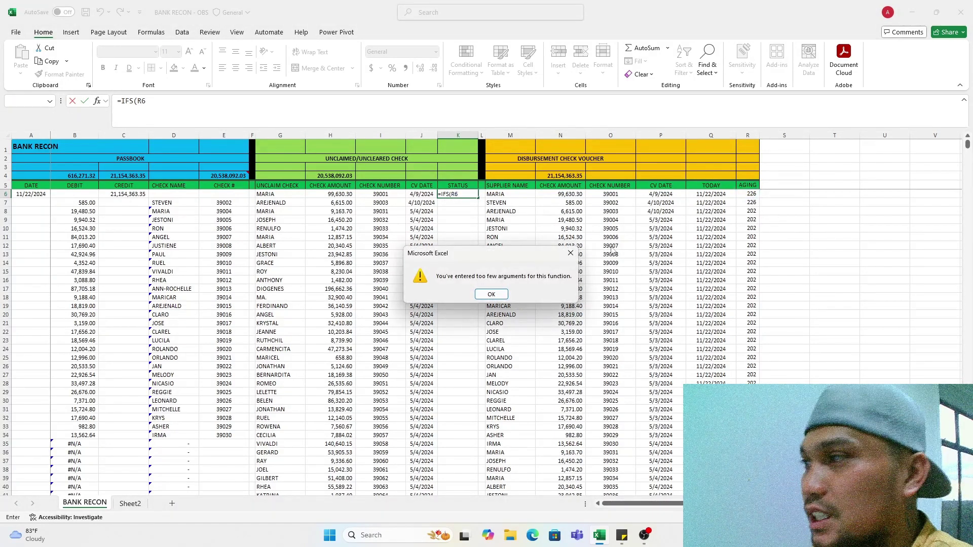
{"action": "key", "text": "Return"}
- Complete the first IFS condition in K6 as R6>180, returning "STALED"
{"action": "left_click", "coordinate": [164, 104]}
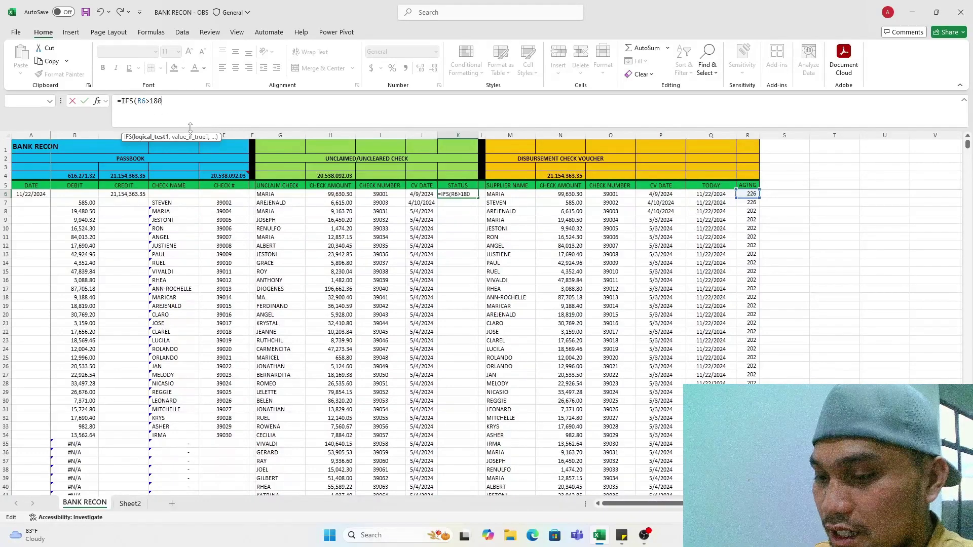
{"action": "type", "text": ">180,"}
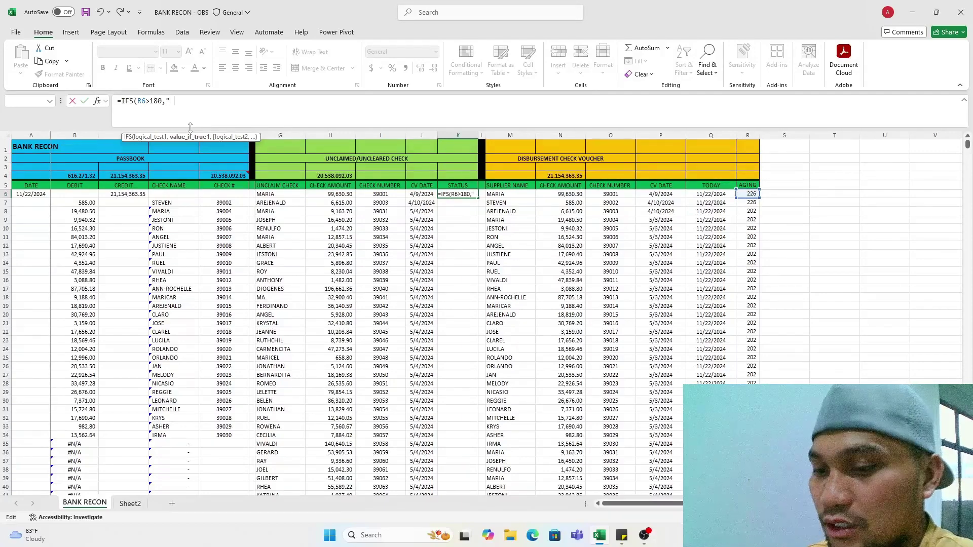
{"action": "type", "text": "\"AS"}
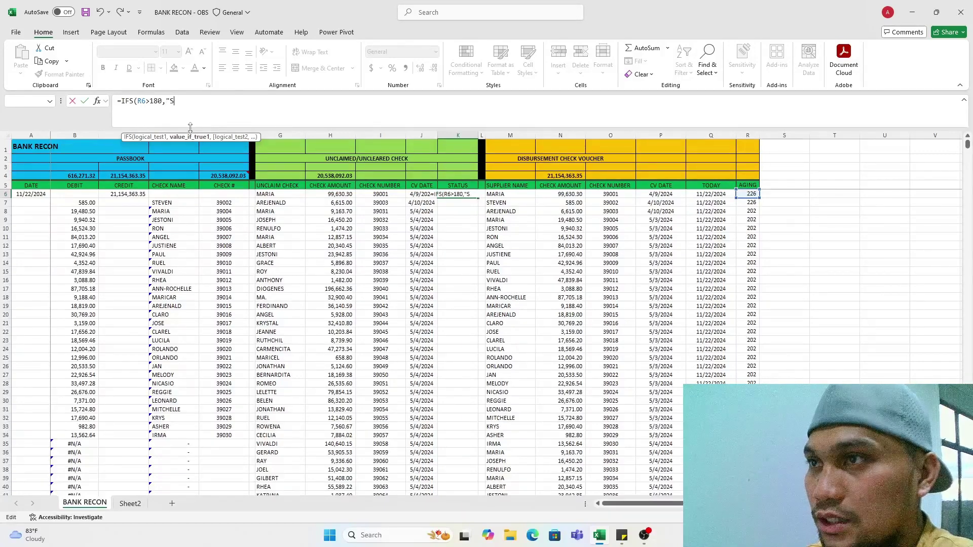
{"action": "type", "text": "LED"}
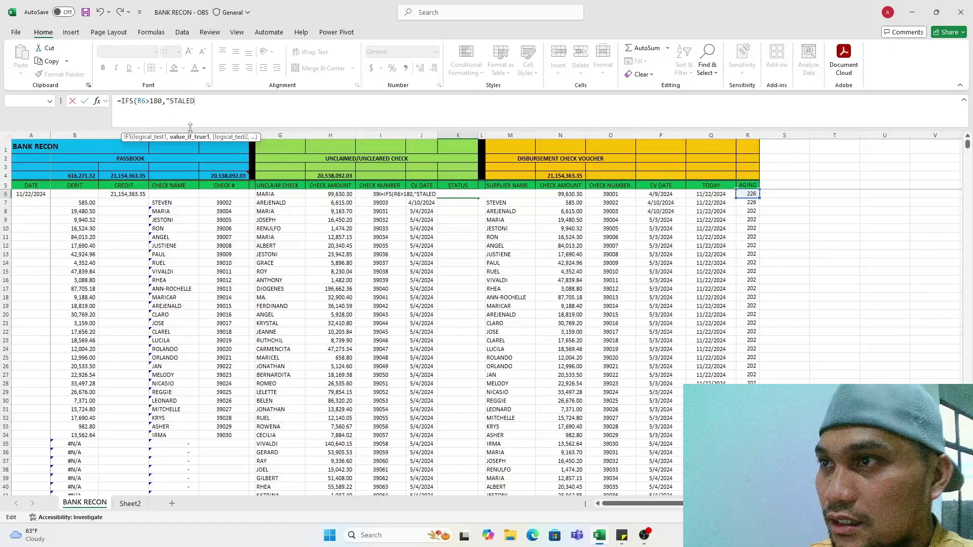
{"action": "type", "text": "\""}
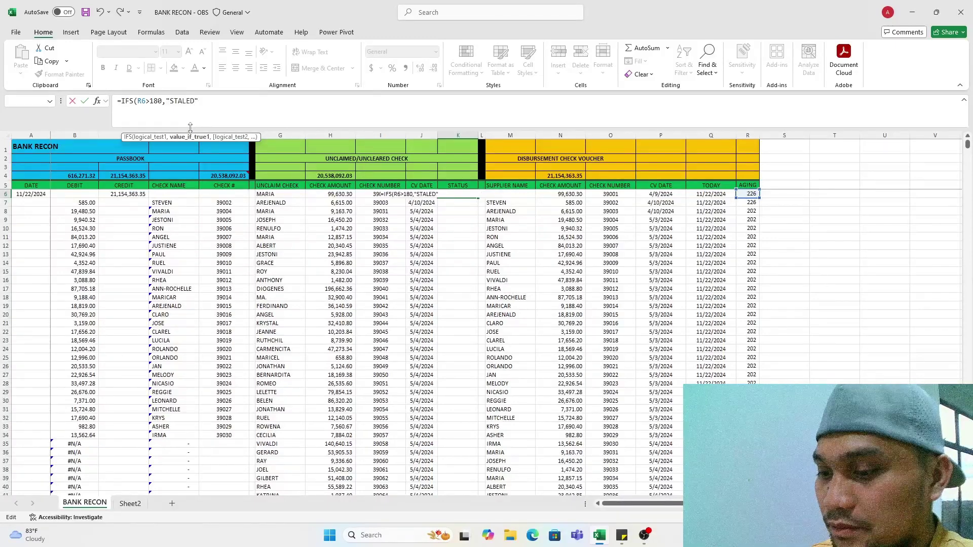
{"action": "type", "text": ","}
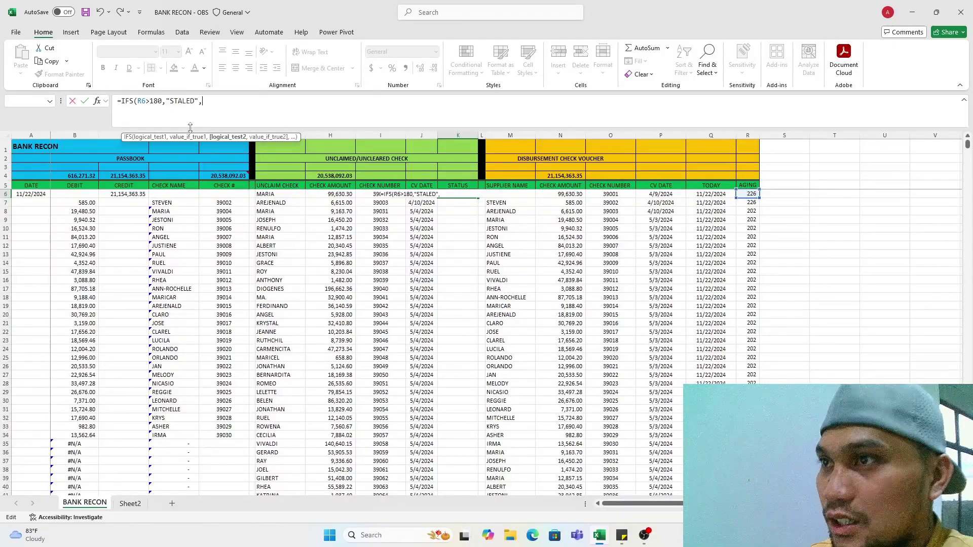
- Add a second condition to the IFS formula in K6: R6>150, returning "OVEDUE"
{"action": "left_click", "coordinate": [745, 196]}
{"action": "left_click", "coordinate": [246, 109]}
{"action": "type", "text": ">"}
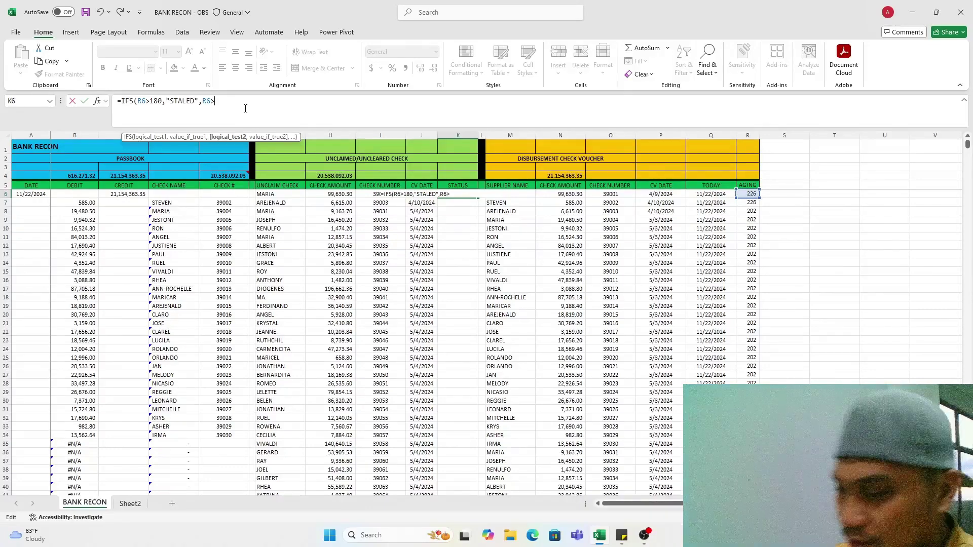
{"action": "type", "text": "150"}
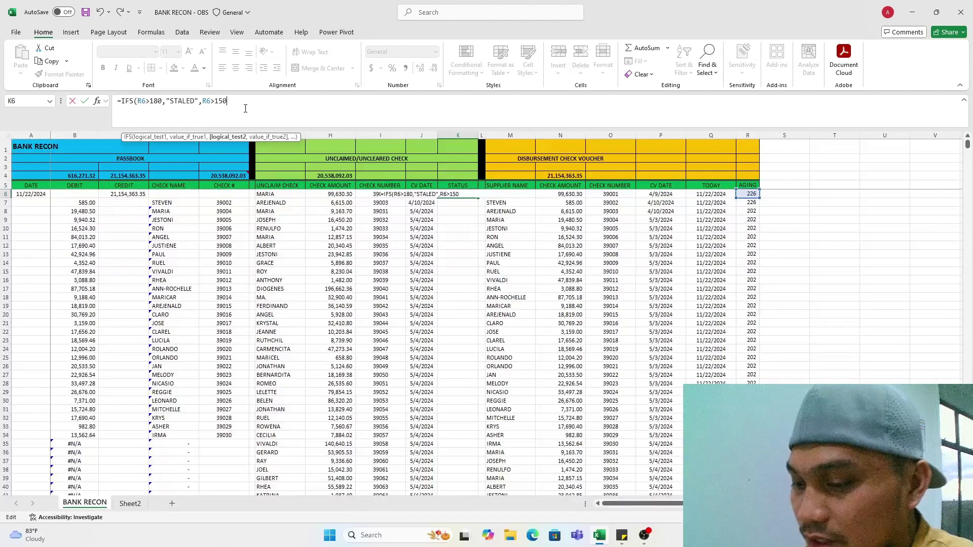
{"action": "type", "text": ","}
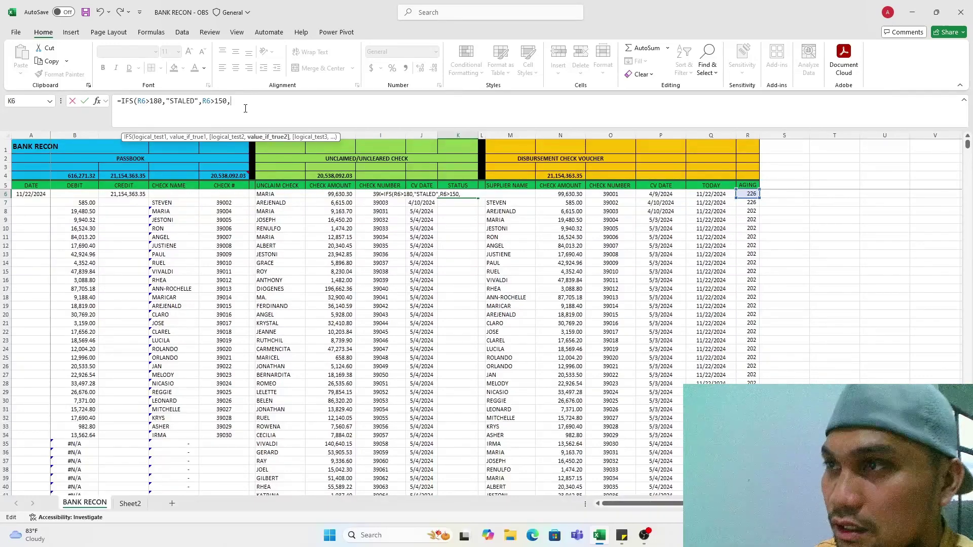
{"action": "type", "text": "\"OVEDIE"}
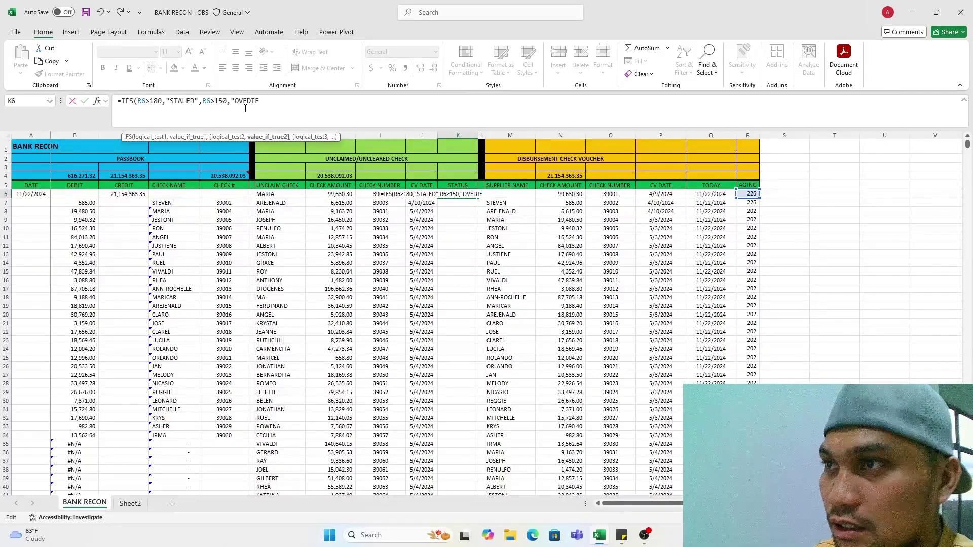
{"action": "key", "text": "BackSpace"}
{"action": "key", "text": "BackSpace"}
{"action": "type", "text": "UW"}
{"action": "key", "text": "BackSpace"}
{"action": "type", "text": "E "}
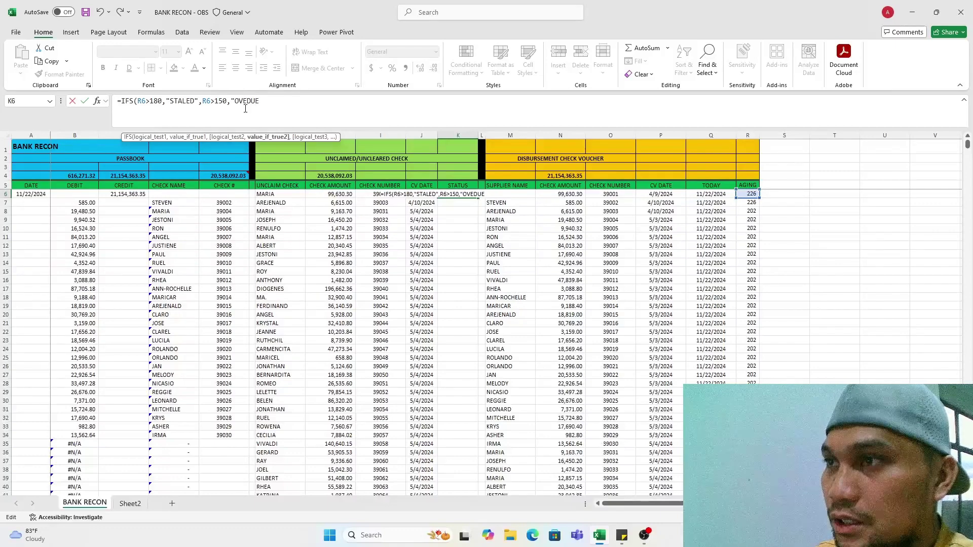
{"action": "type", "text": ","}
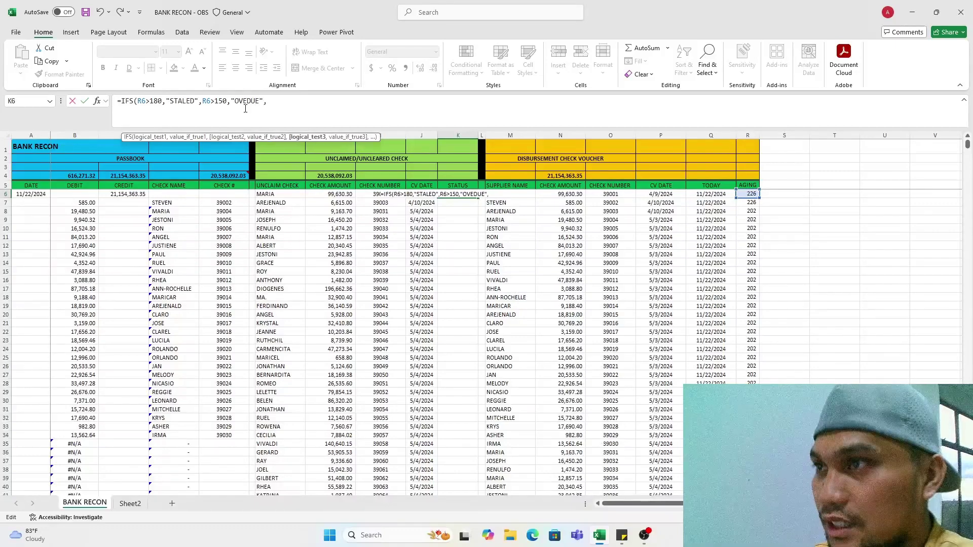
- Add a third condition to the IFS formula in K6: R6>120, returning "PAST DUE"
{"action": "left_click", "coordinate": [748, 195]}
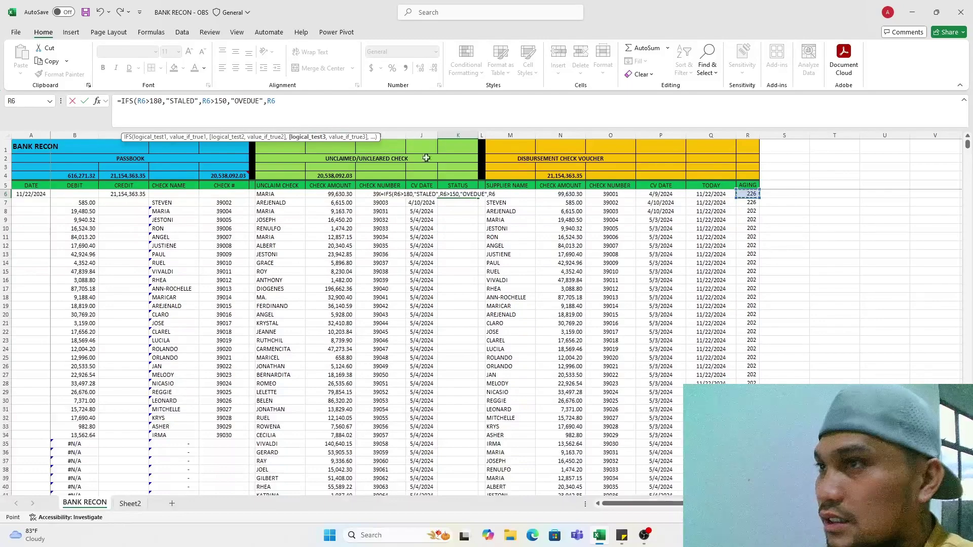
{"action": "left_click", "coordinate": [280, 100]}
{"action": "type", "text": ">"}
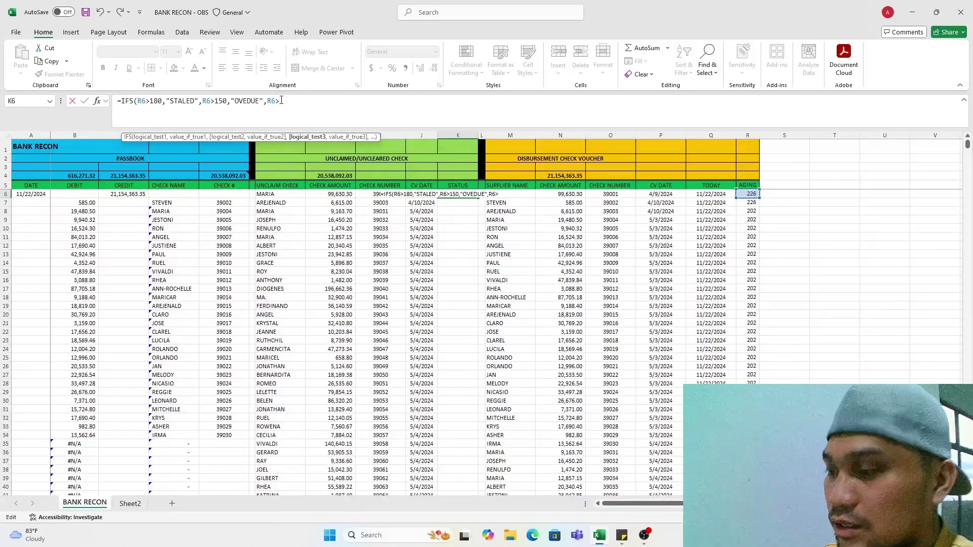
{"action": "type", "text": "120"}
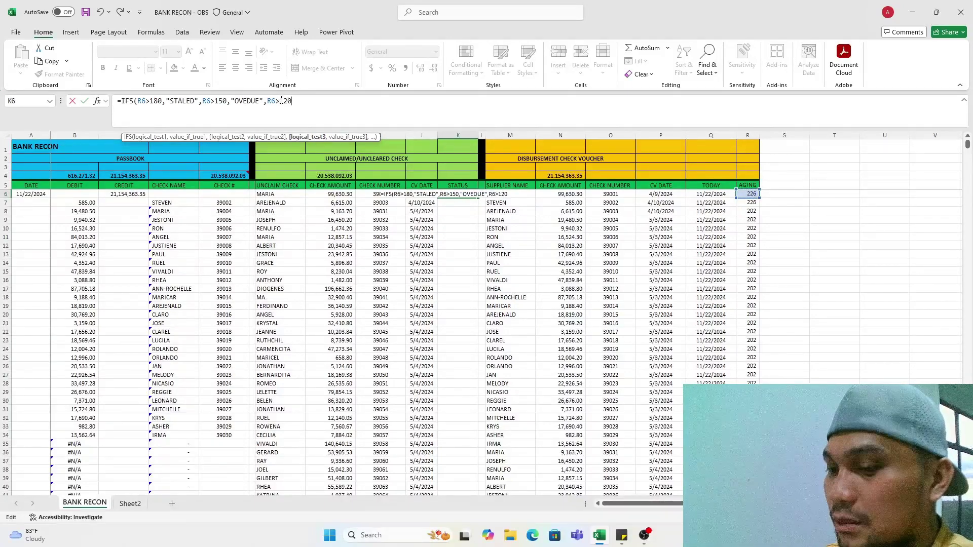
{"action": "type", "text": ","}
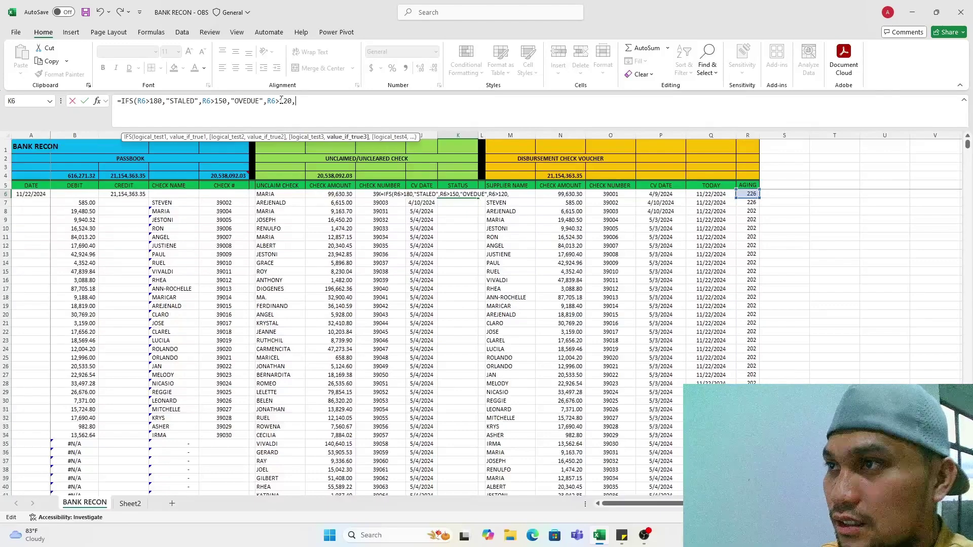
{"action": "type", "text": "\"PAST"}
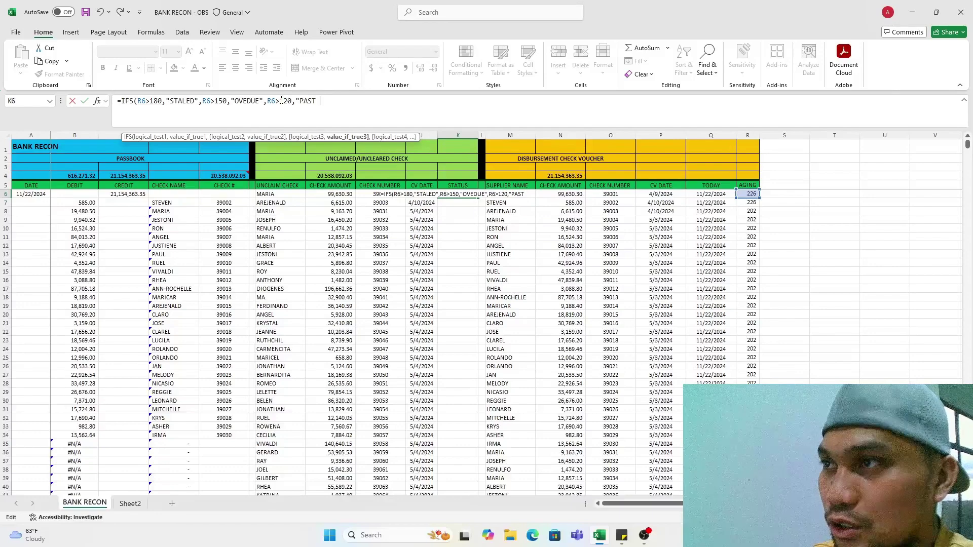
{"action": "type", "text": " DUE"}
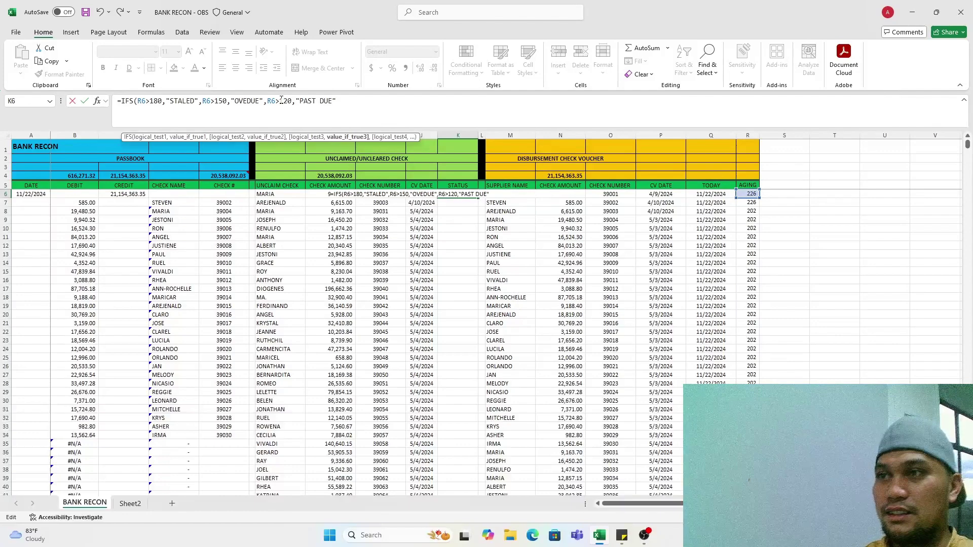
{"action": "type", "text": ","}
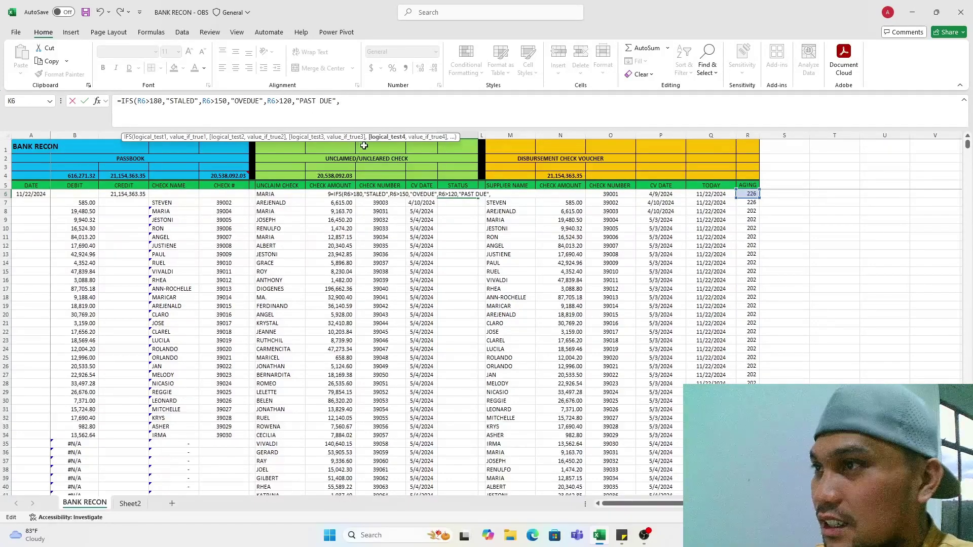
- Add a fourth condition to the IFS formula in K6: R6>90, returning "DUE DATE"
{"action": "left_click", "coordinate": [749, 194]}
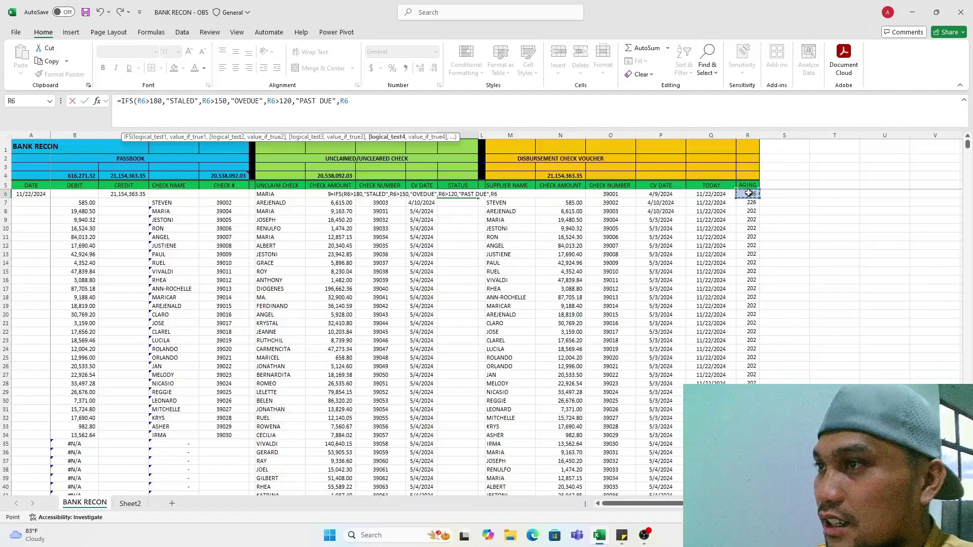
{"action": "type", "text": "A."}
{"action": "key", "text": "BackSpace"}
{"action": "type", "text": ">"}
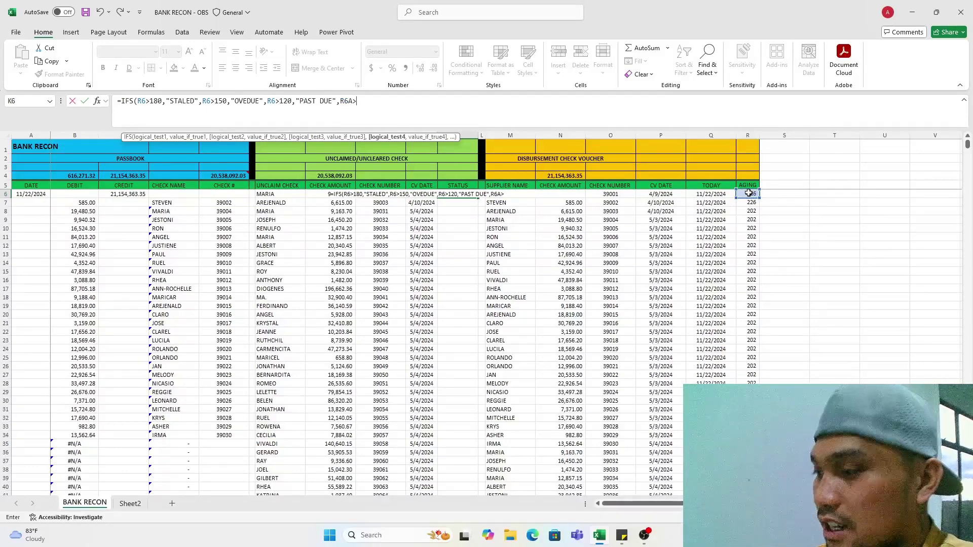
{"action": "type", "text": "90"}
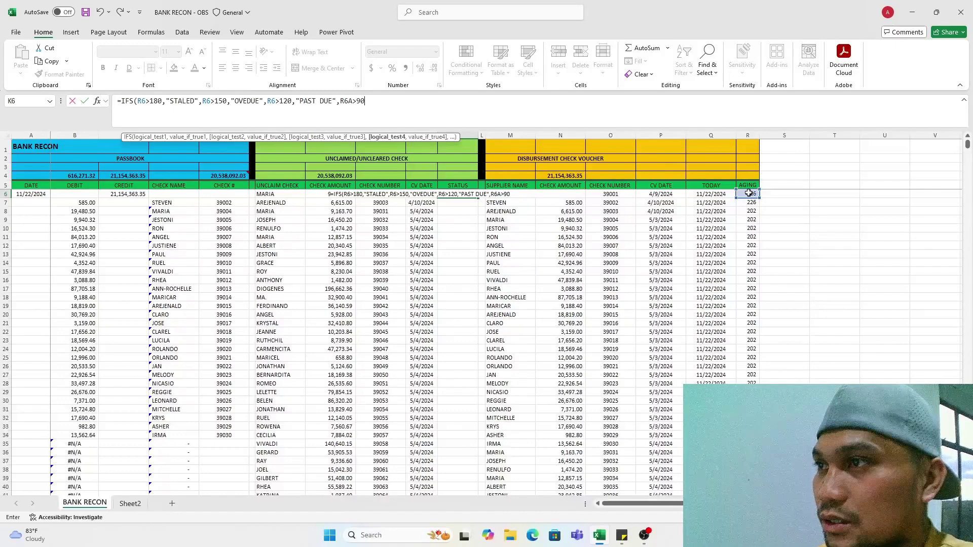
{"action": "key", "text": "BackSpace"}
{"action": "key", "text": "BackSpace"}
{"action": "key", "text": "BackSpace"}
{"action": "key", "text": "BackSpace"}
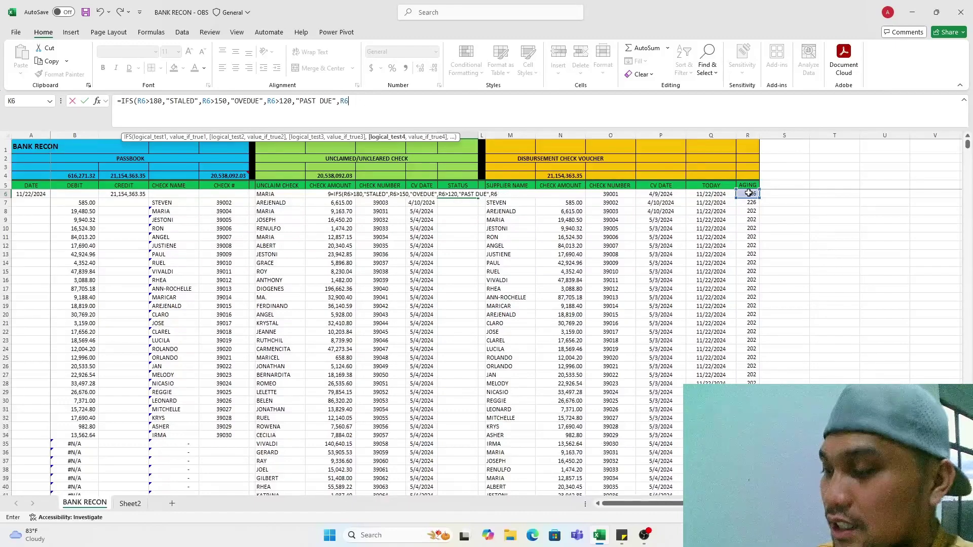
{"action": "type", "text": ">90"}
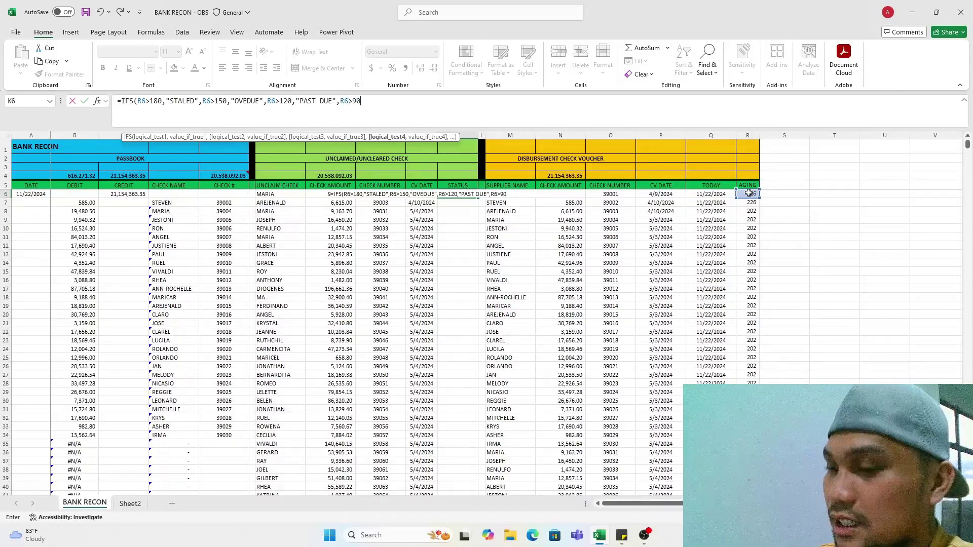
{"action": "type", "text": ","}
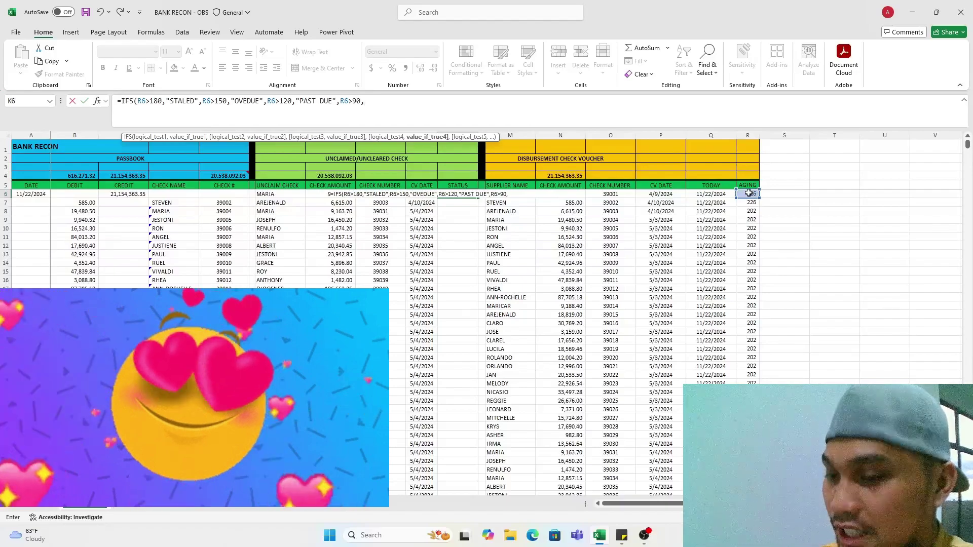
{"action": "type", "text": "\"DUE D"}
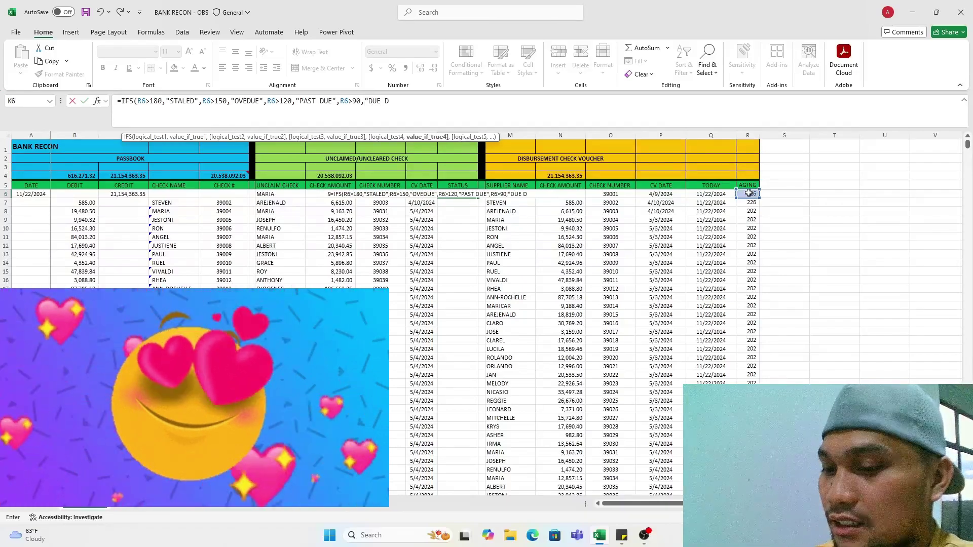
{"action": "type", "text": "ATE\""}
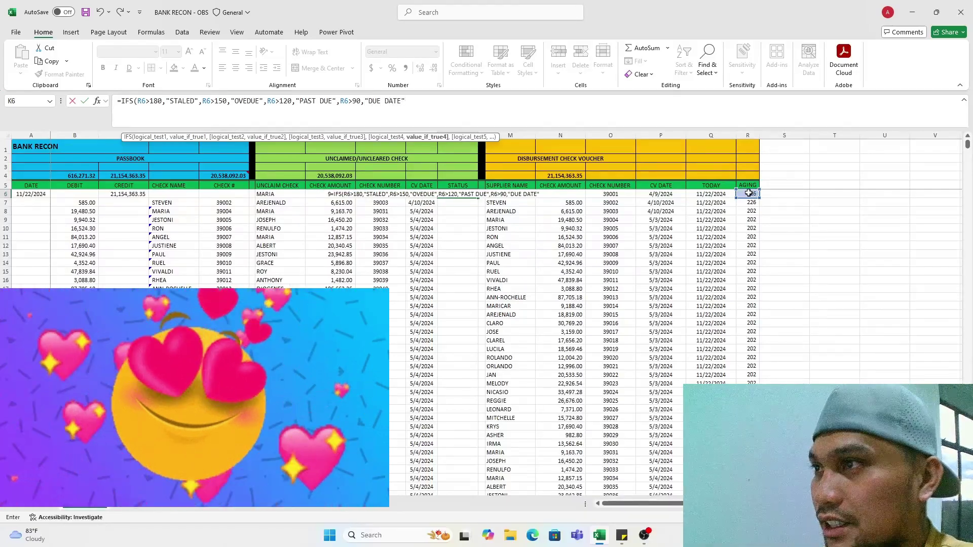
{"action": "type", "text": ","}
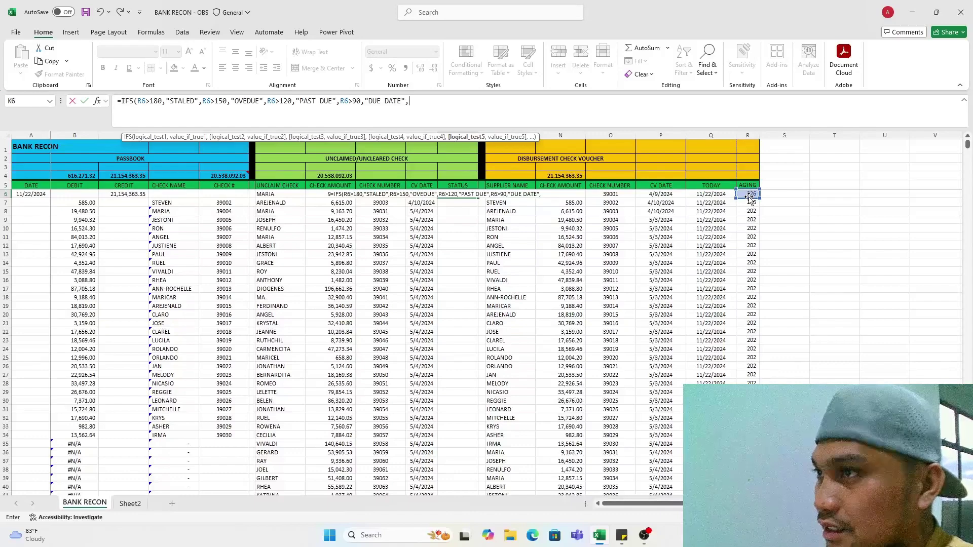
- Add R6<=0 as the fifth logical test of the IFS formula in K6
{"action": "left_click", "coordinate": [749, 194]}
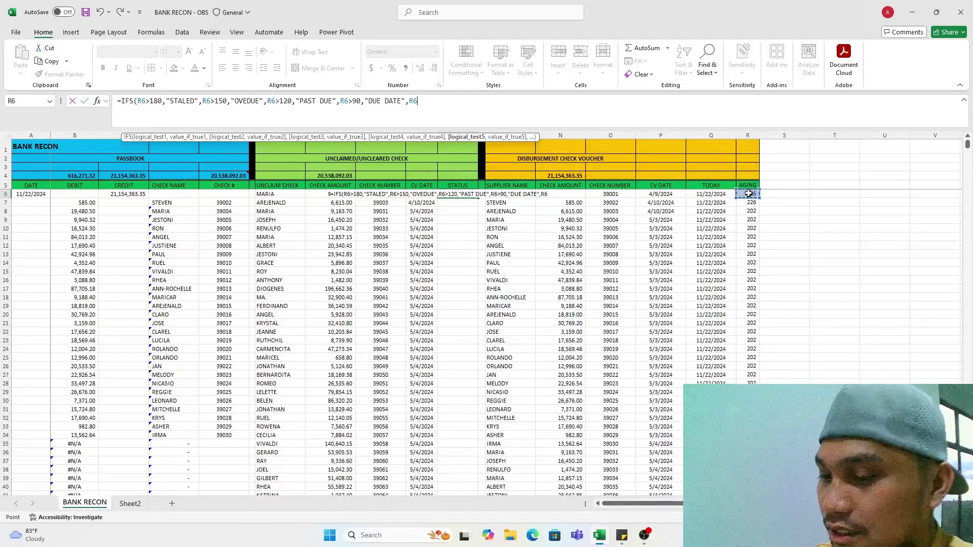
{"action": "type", "text": "<"}
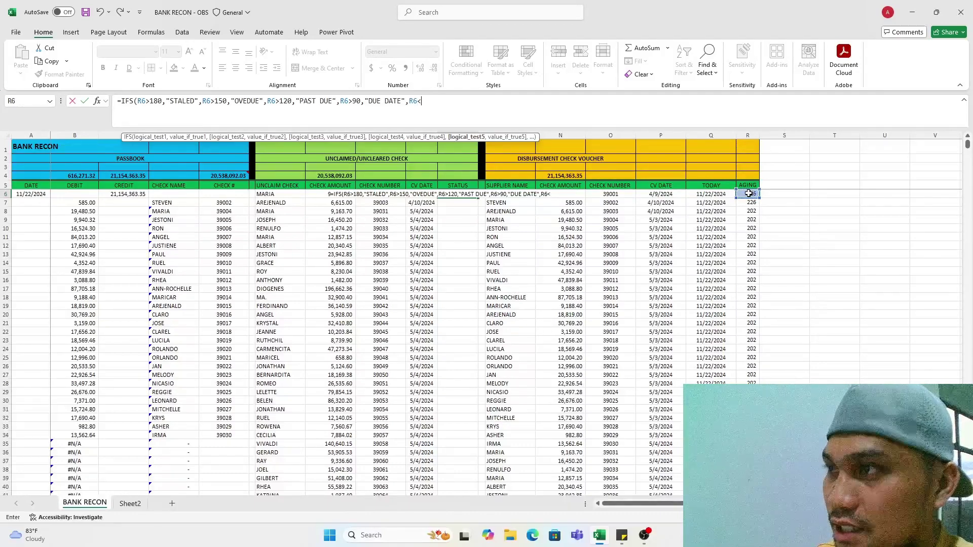
{"action": "type", "text": "=0"}
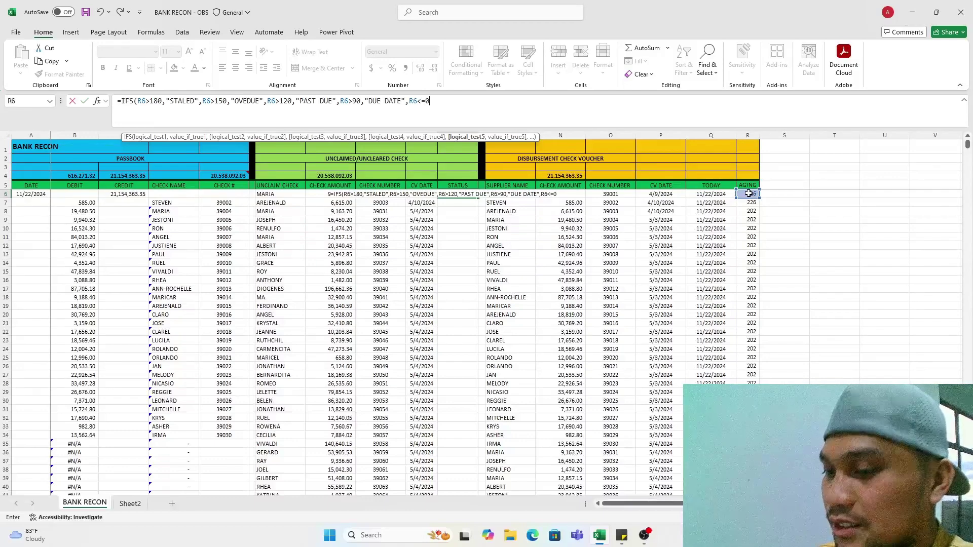
{"action": "type", "text": ","}
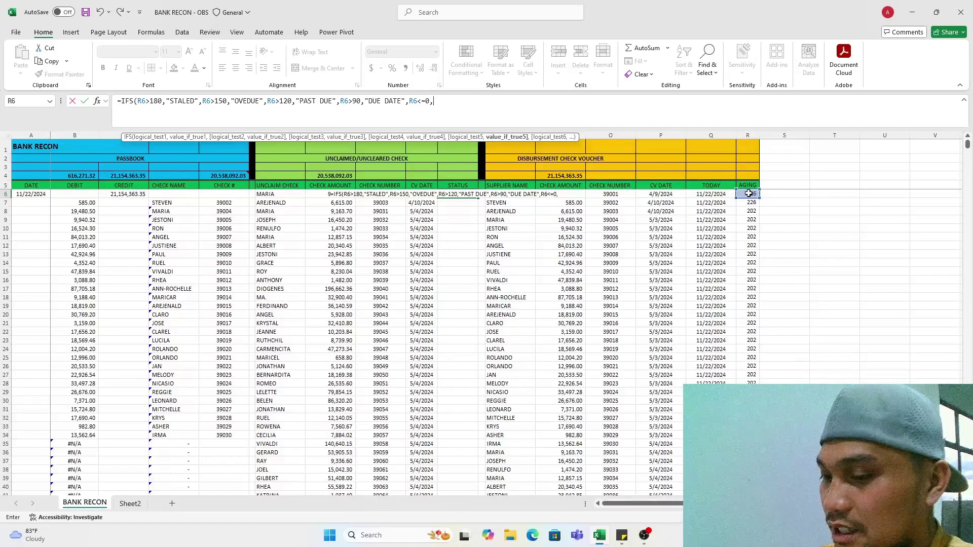
{"action": "type", "text": "OK PA"}
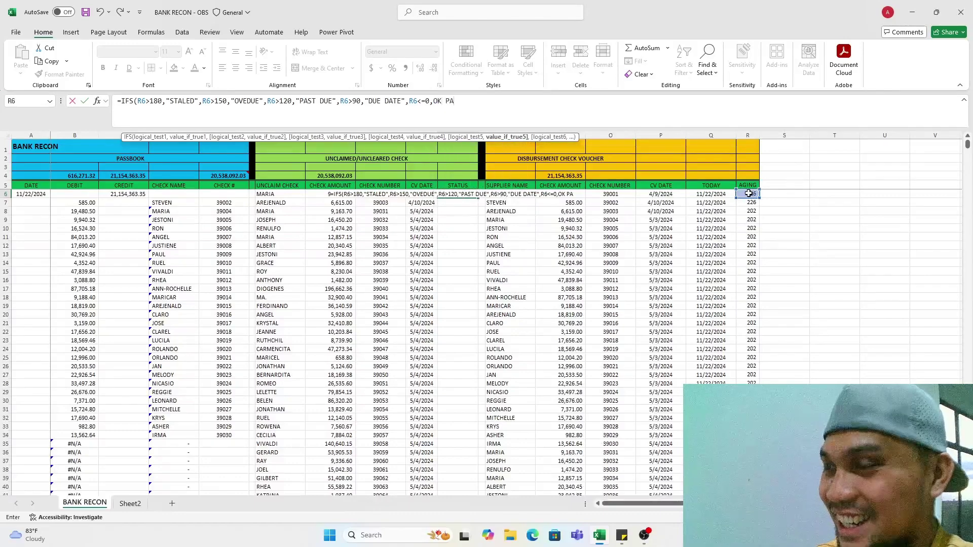
{"action": "type", "text": ":"}
{"action": "key", "text": "BackSpace"}
{"action": "type", "text": "\""}
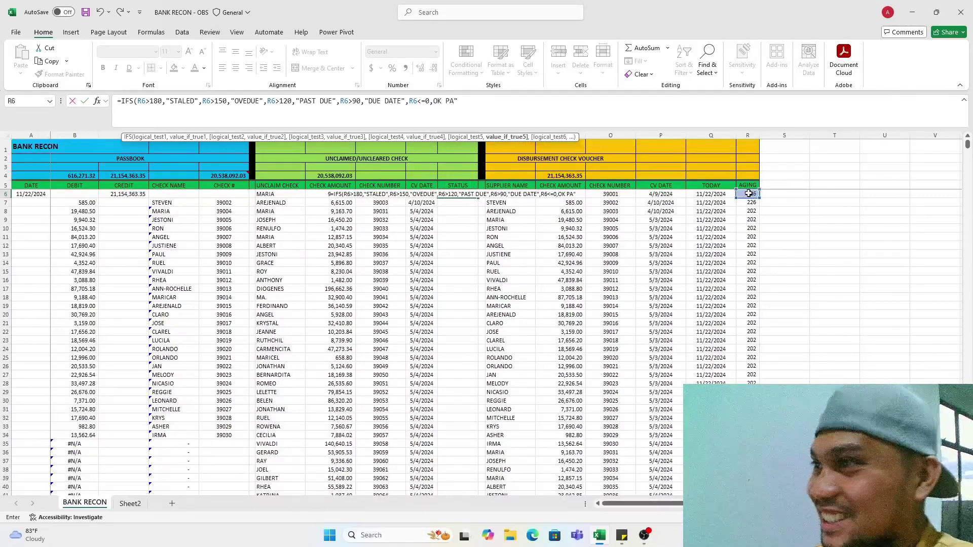
{"action": "key", "text": "BackSpace"}
{"action": "key", "text": "BackSpace"}
{"action": "key", "text": "BackSpace"}
{"action": "key", "text": "BackSpace"}
{"action": "key", "text": "BackSpace"}
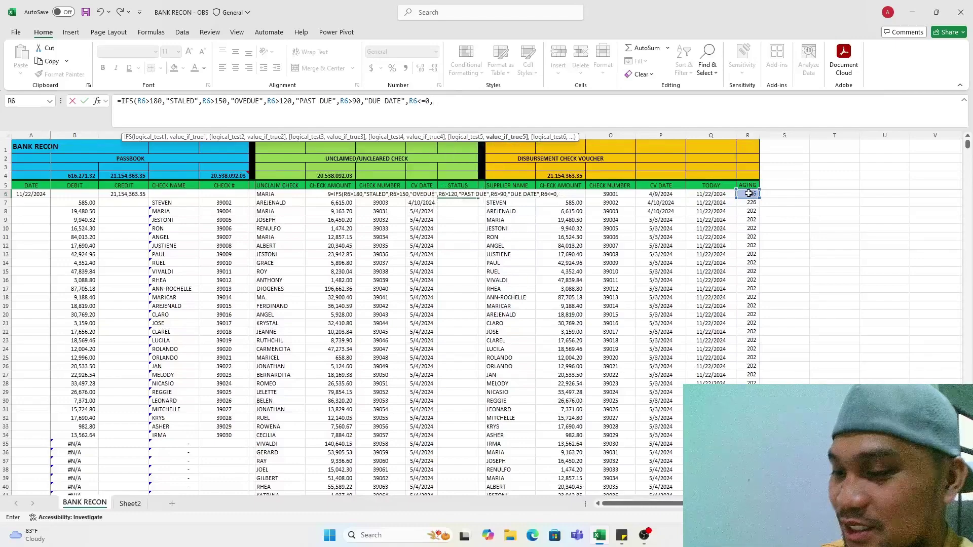
{"action": "type", "text": "O"}
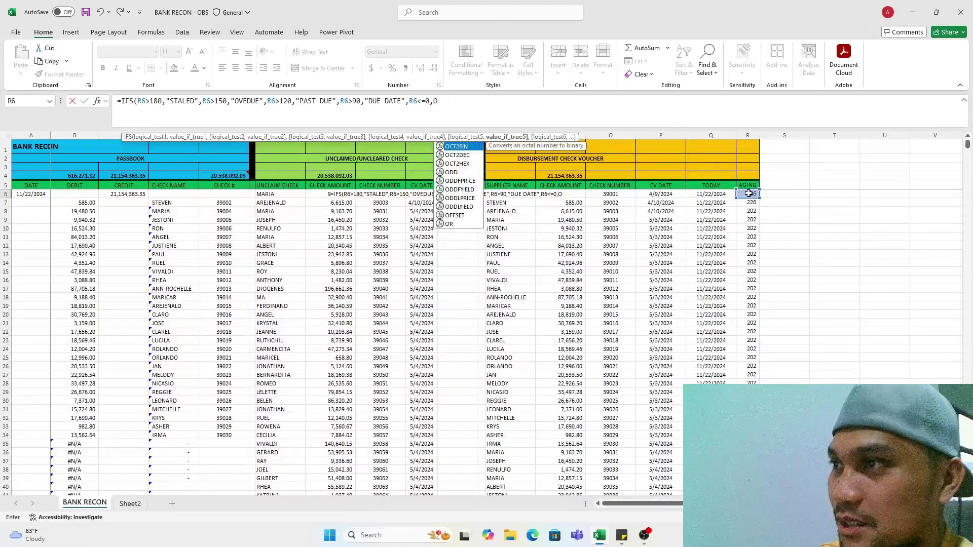
{"action": "key", "text": "BackSpace"}
- Set "OK PA" as the fifth condition's result, enter the IFS formula in K6, and check its status against the aging in R6
{"action": "type", "text": "\"OK"}
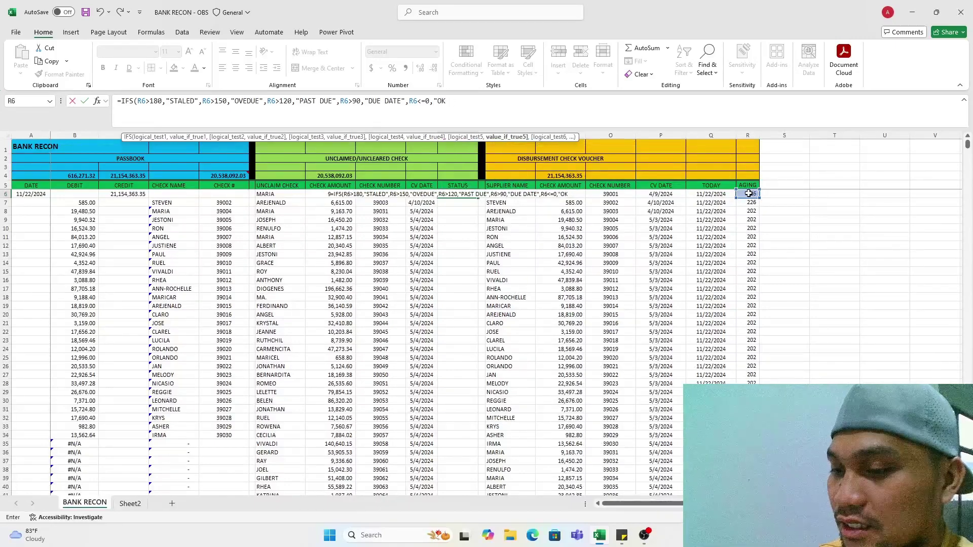
{"action": "type", "text": " PA\""}
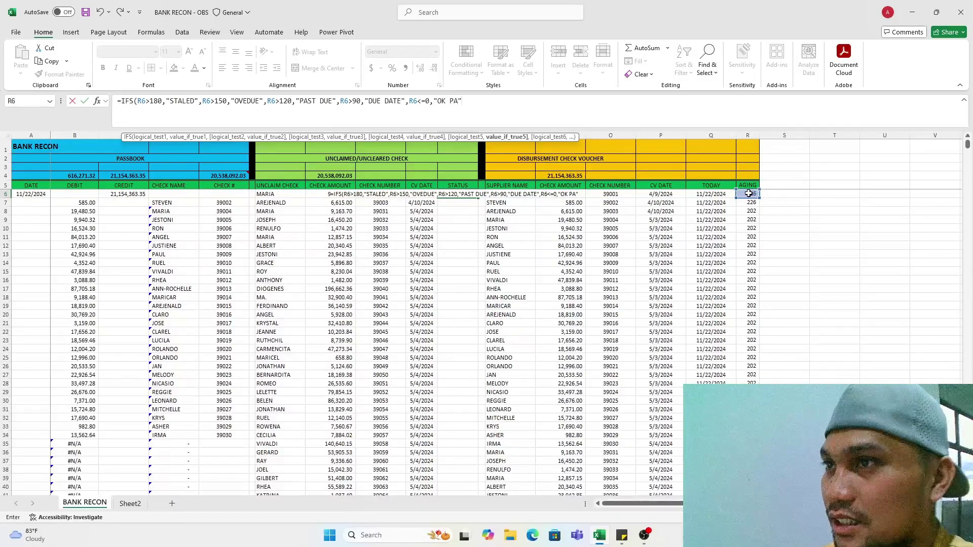
{"action": "type", "text": ")"}
{"action": "key", "text": "Return"}
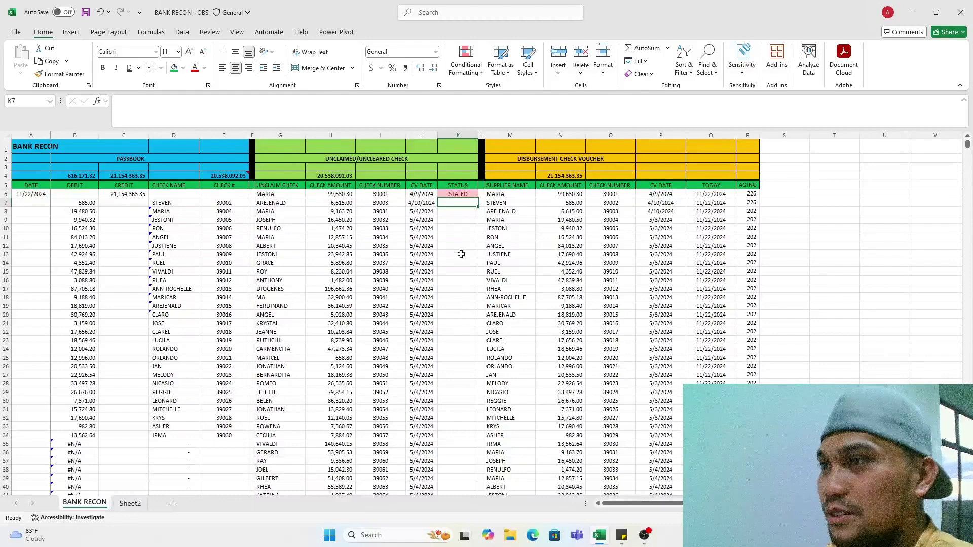
{"action": "left_click", "coordinate": [461, 197]}
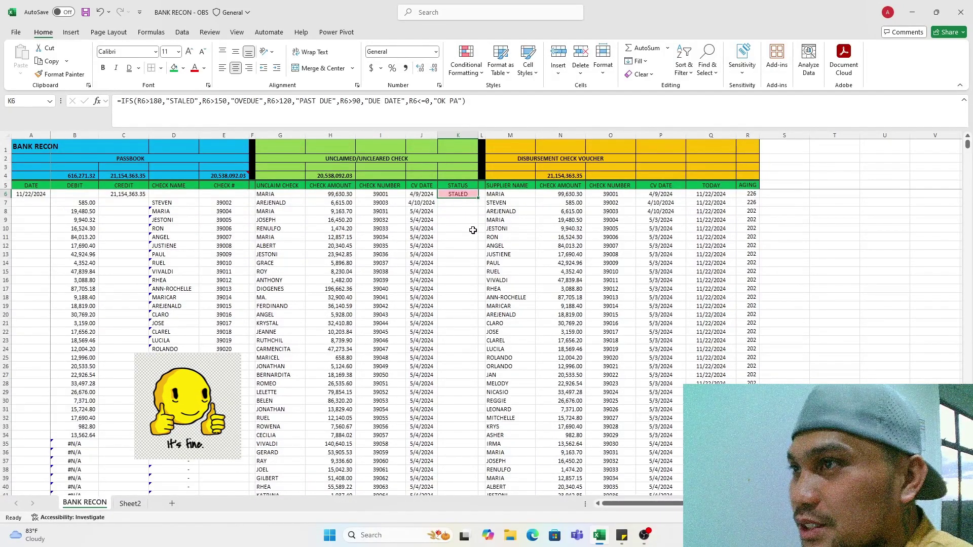
{"action": "left_click", "coordinate": [749, 195]}
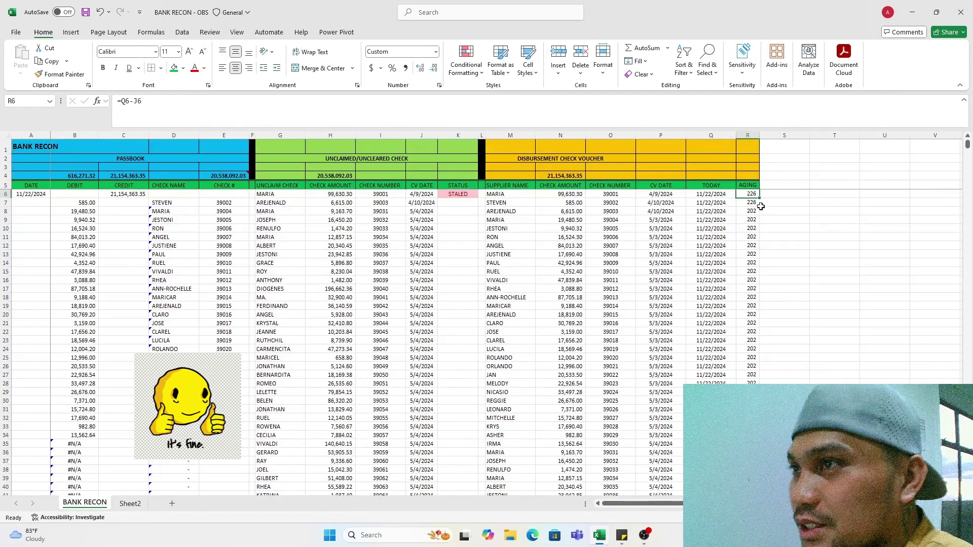
- Correct the second result in K6's IFS formula to "OVERDUE"
{"action": "left_click", "coordinate": [457, 194]}
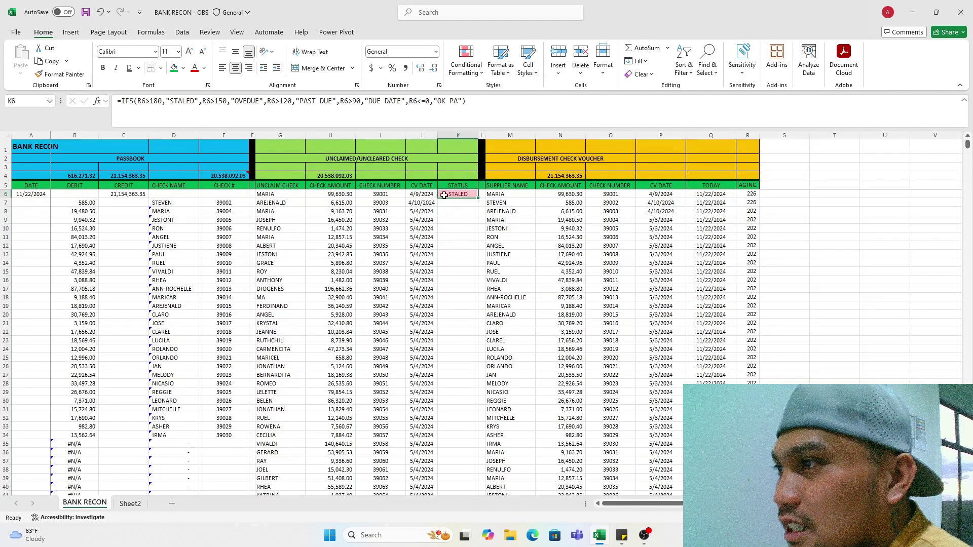
{"action": "left_click", "coordinate": [743, 196]}
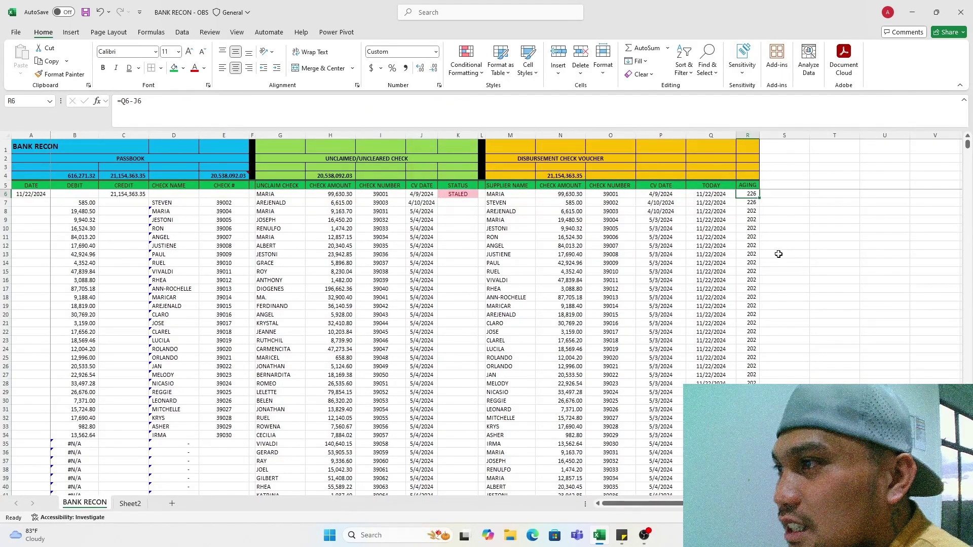
{"action": "left_click", "coordinate": [473, 196]}
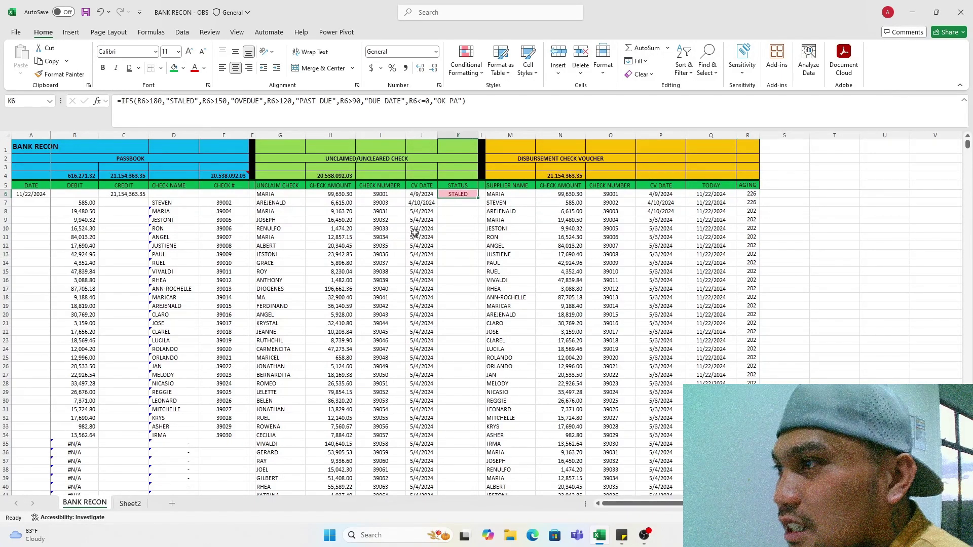
{"action": "left_click", "coordinate": [247, 103]}
{"action": "type", "text": "R"}
{"action": "key", "text": "Return"}
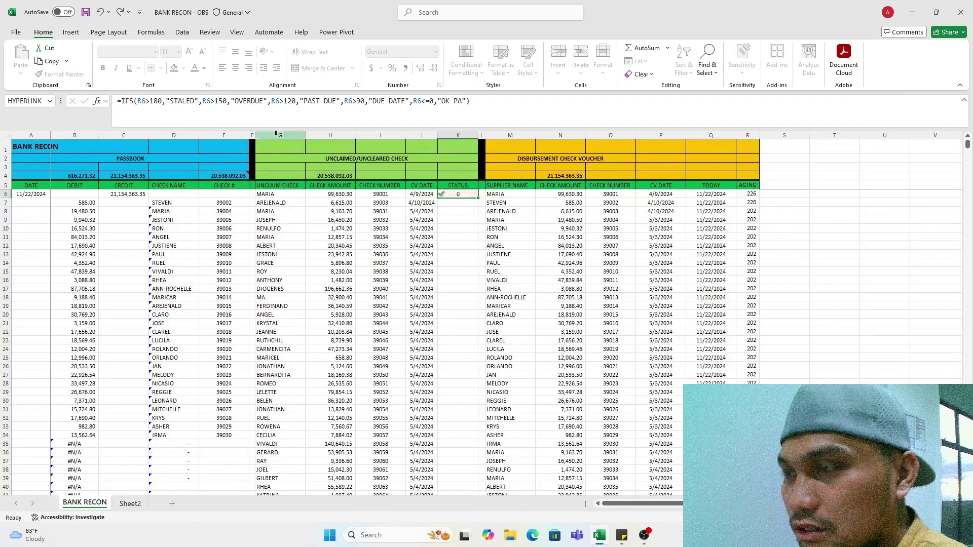
- Fill the IFS formula from K6 down the STATUS column for all the listed unclaimed checks
{"action": "left_click", "coordinate": [446, 195]}
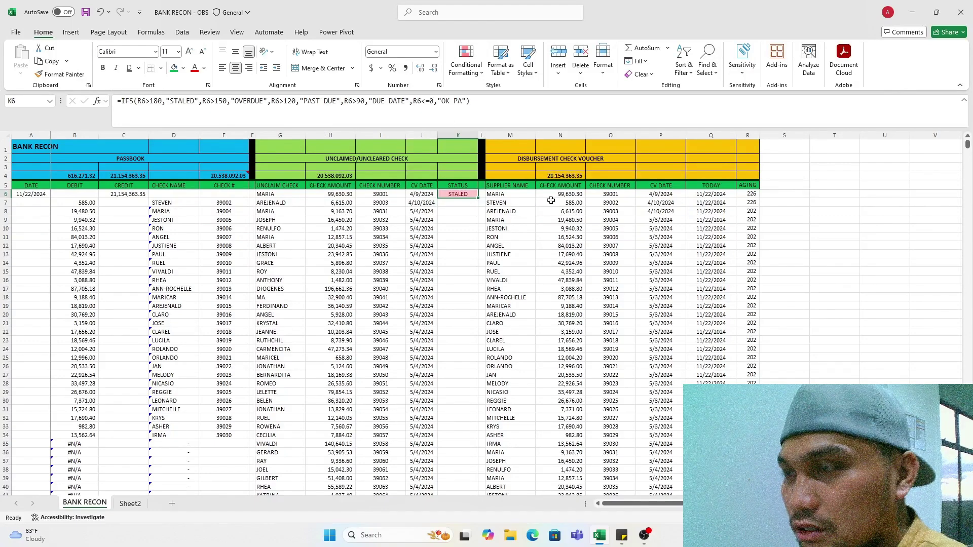
{"action": "double_click", "coordinate": [480, 198]}
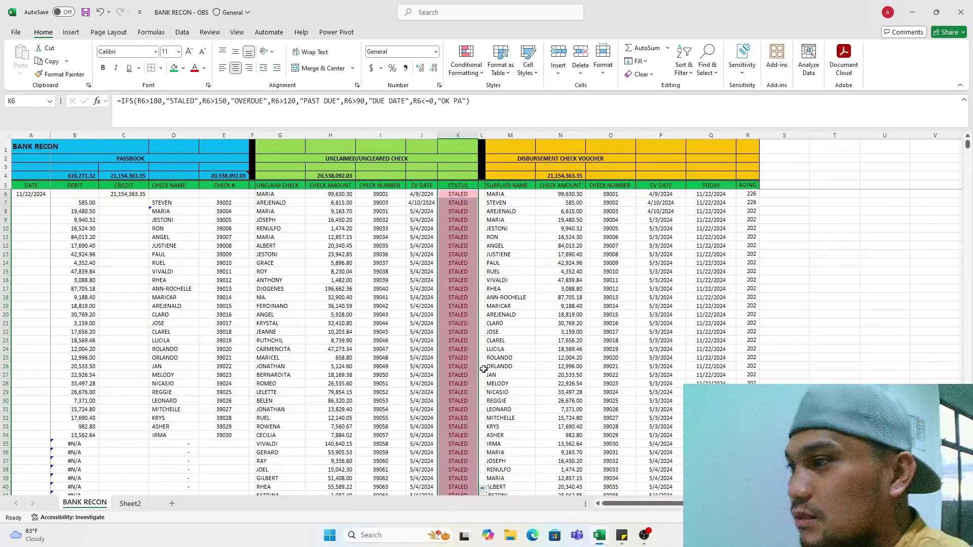
{"action": "scroll", "coordinate": [469, 375], "scroll_direction": "down", "scroll_amount": 9}
{"action": "left_click", "coordinate": [469, 375]}
{"action": "scroll", "coordinate": [468, 377], "scroll_direction": "down", "scroll_amount": 9}
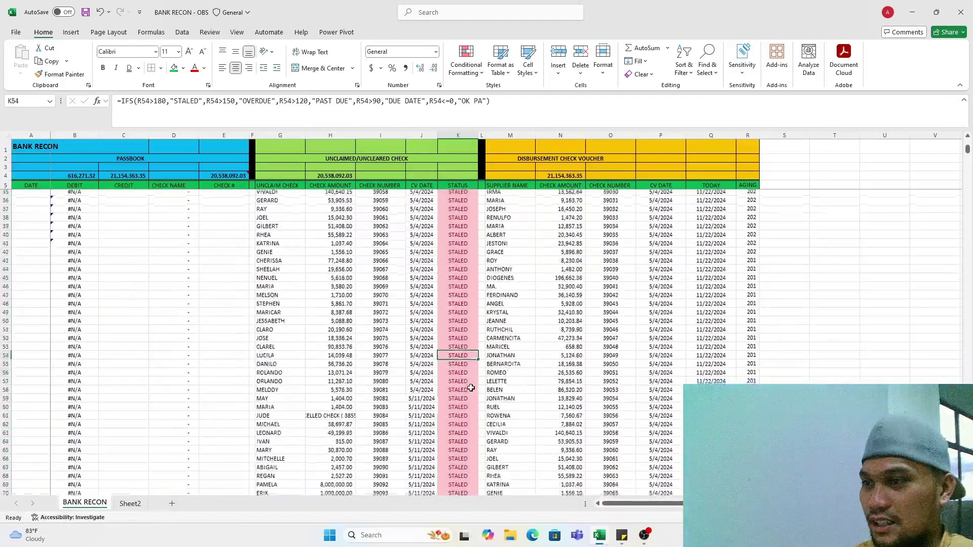
- Compare the assigned statuses with the aging values down to row 203, especially where the status changes, and return to the sheet's first rows
{"action": "scroll", "coordinate": [468, 377], "scroll_direction": "up", "scroll_amount": 1}
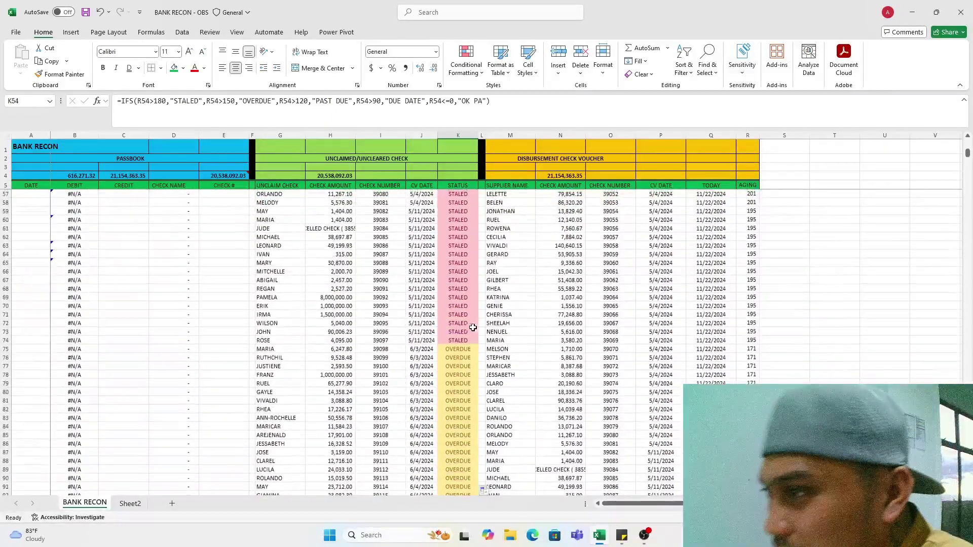
{"action": "left_click", "coordinate": [750, 340]}
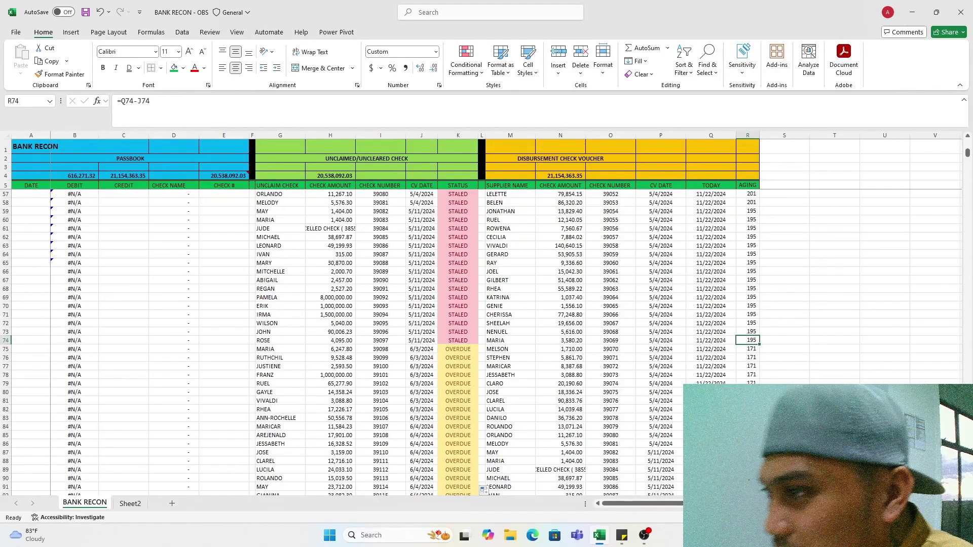
{"action": "scroll", "coordinate": [527, 406], "scroll_direction": "down", "scroll_amount": 1}
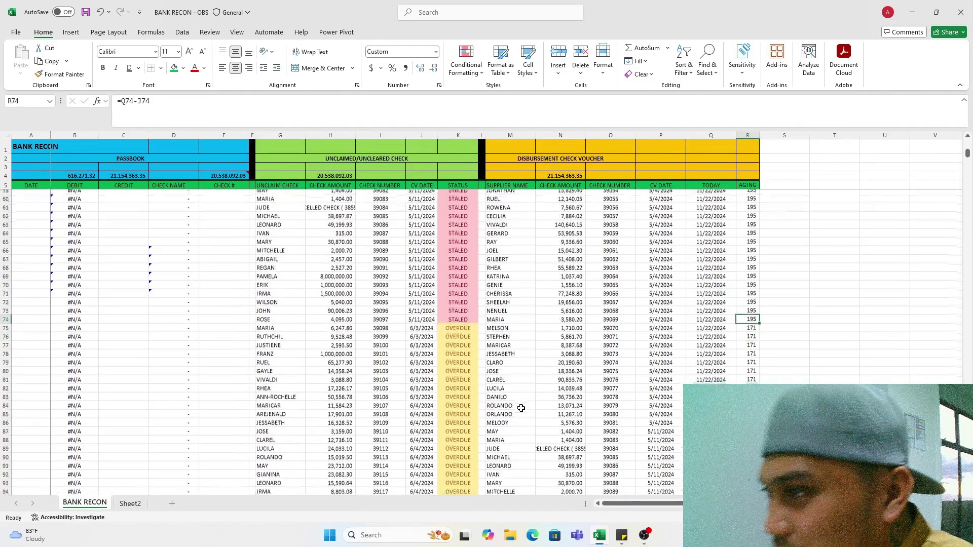
{"action": "left_click", "coordinate": [452, 332]}
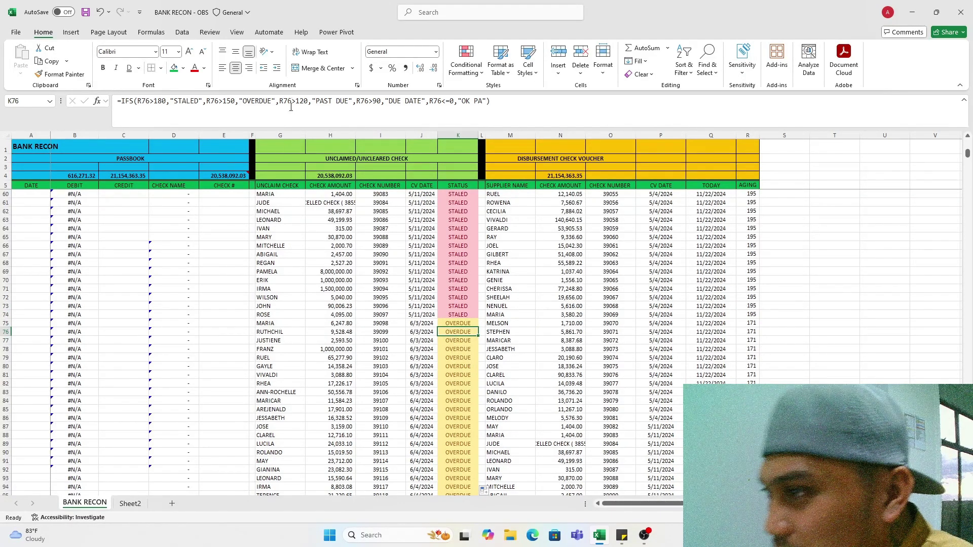
{"action": "scroll", "coordinate": [492, 443], "scroll_direction": "down", "scroll_amount": 20}
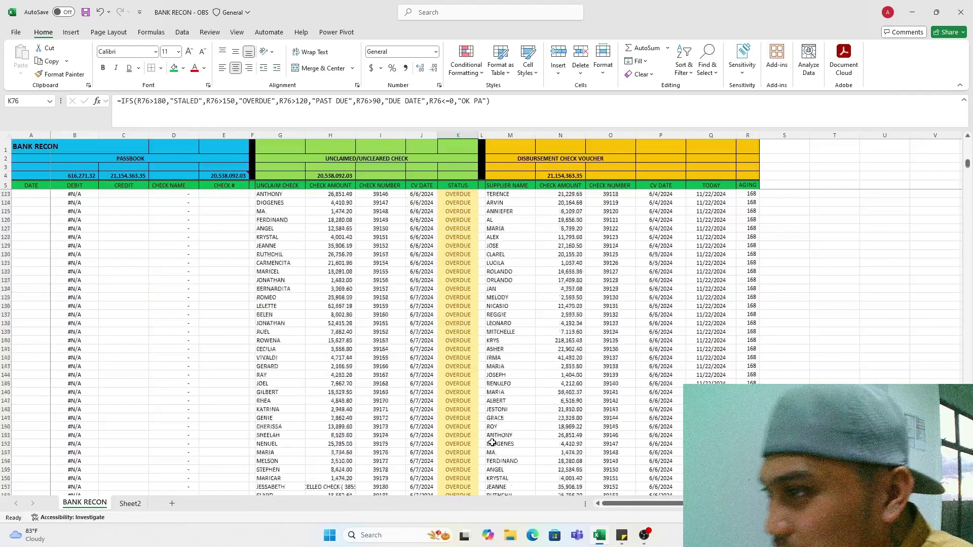
{"action": "scroll", "coordinate": [492, 443], "scroll_direction": "down", "scroll_amount": 10}
{"action": "left_click", "coordinate": [458, 357]}
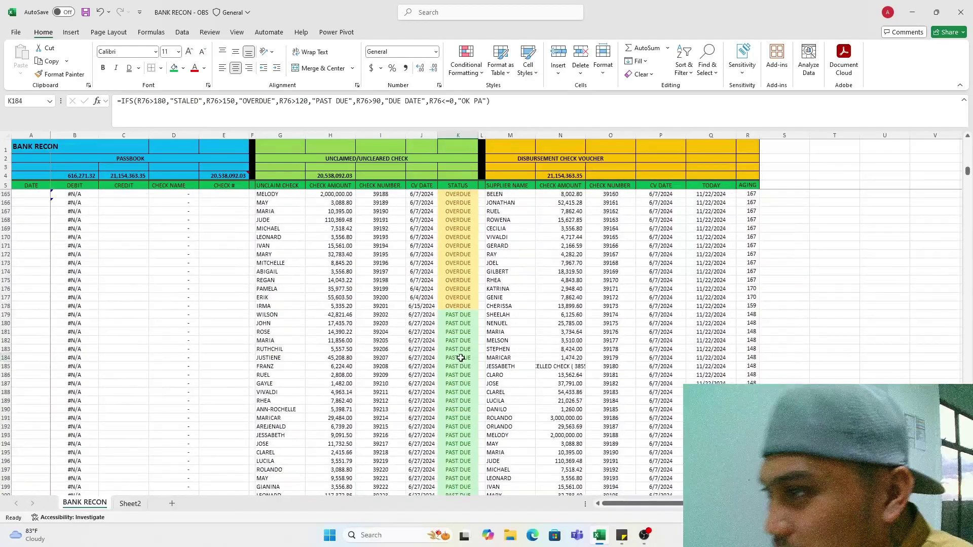
{"action": "left_click", "coordinate": [748, 392]}
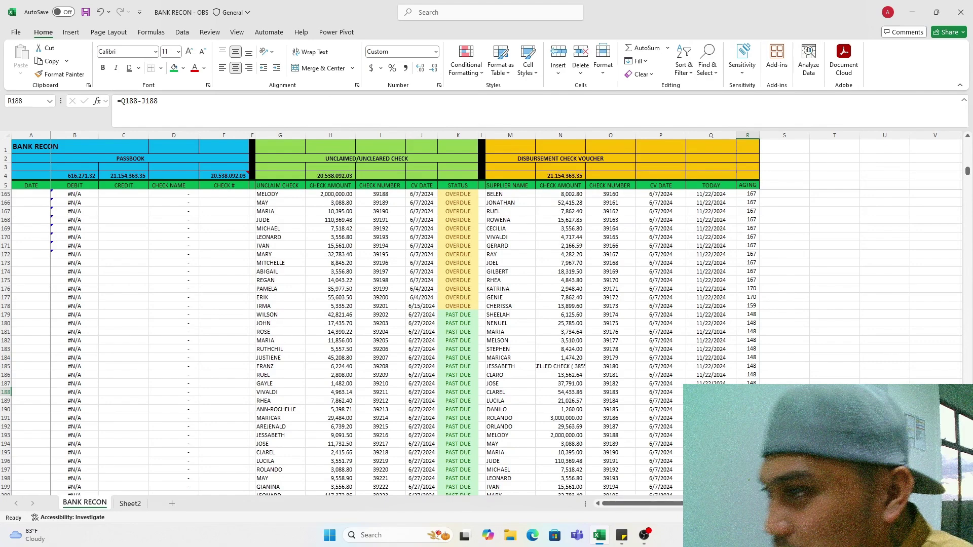
{"action": "scroll", "coordinate": [471, 418], "scroll_direction": "down", "scroll_amount": 9}
{"action": "scroll", "coordinate": [471, 418], "scroll_direction": "up", "scroll_amount": 1}
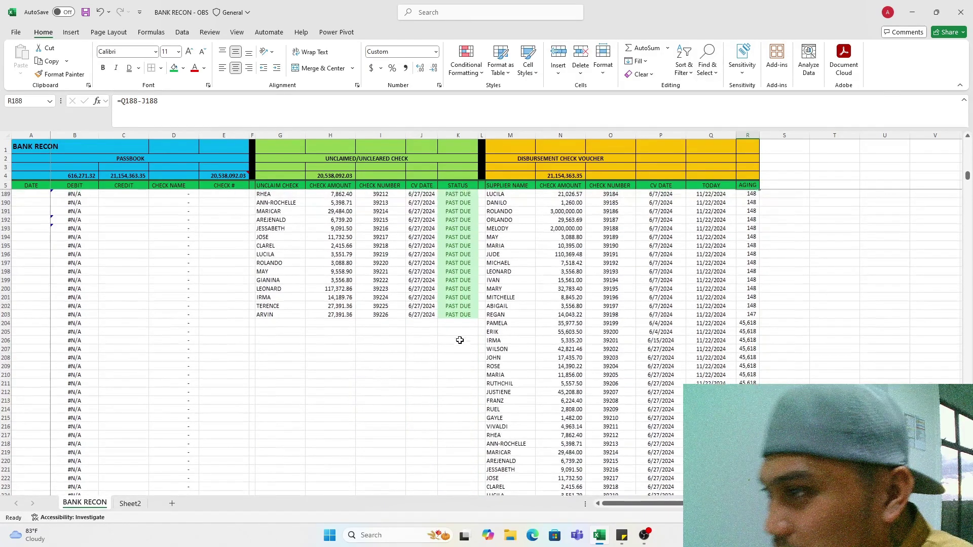
{"action": "left_click", "coordinate": [458, 321]}
{"action": "scroll", "coordinate": [458, 406], "scroll_direction": "up", "scroll_amount": 2}
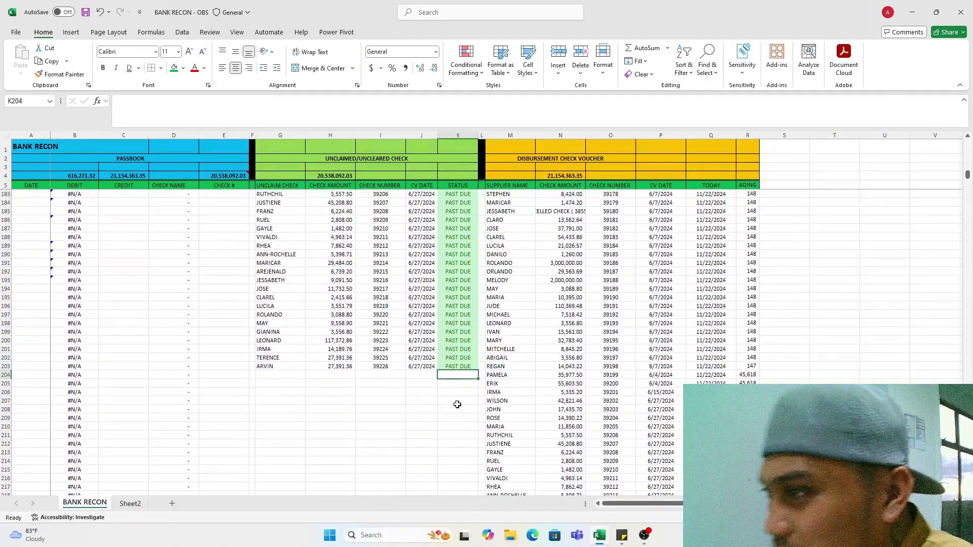
{"action": "left_click", "coordinate": [748, 366]}
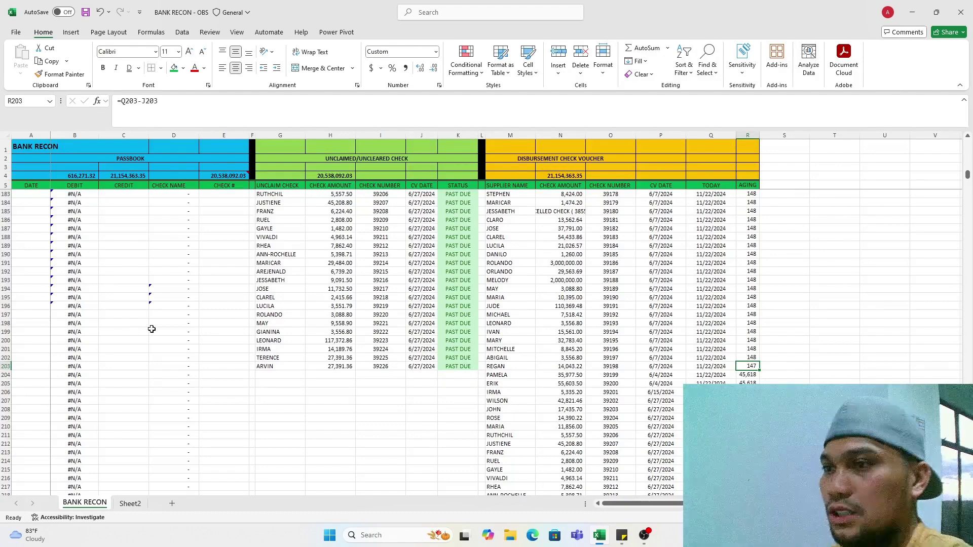
{"action": "left_click", "coordinate": [125, 356]}
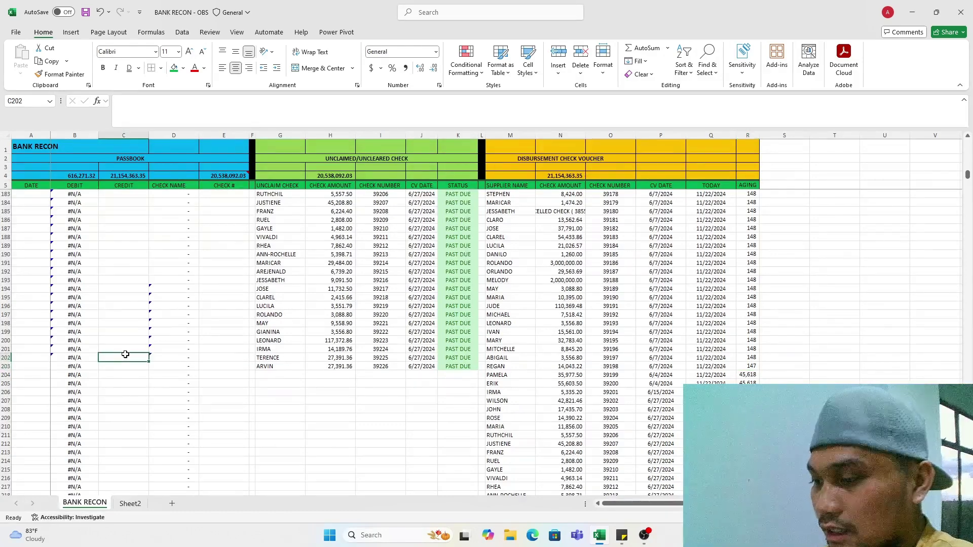
{"action": "key", "text": "ctrl+Home"}
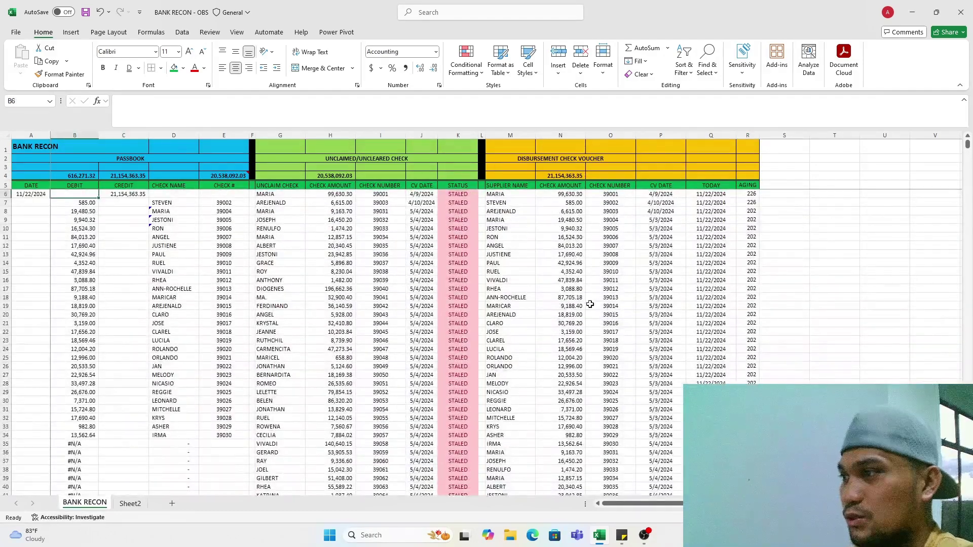
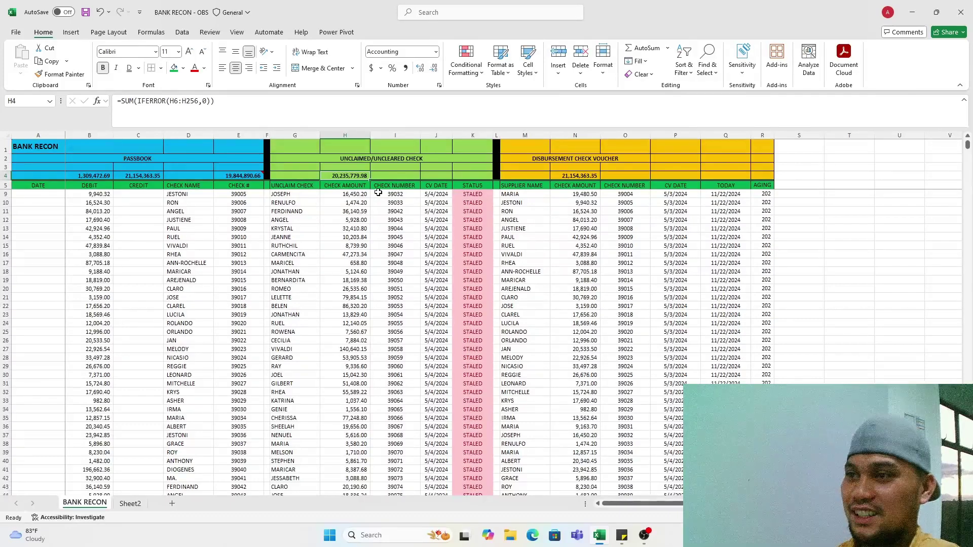
{"action": "left_click", "coordinate": [358, 203]}
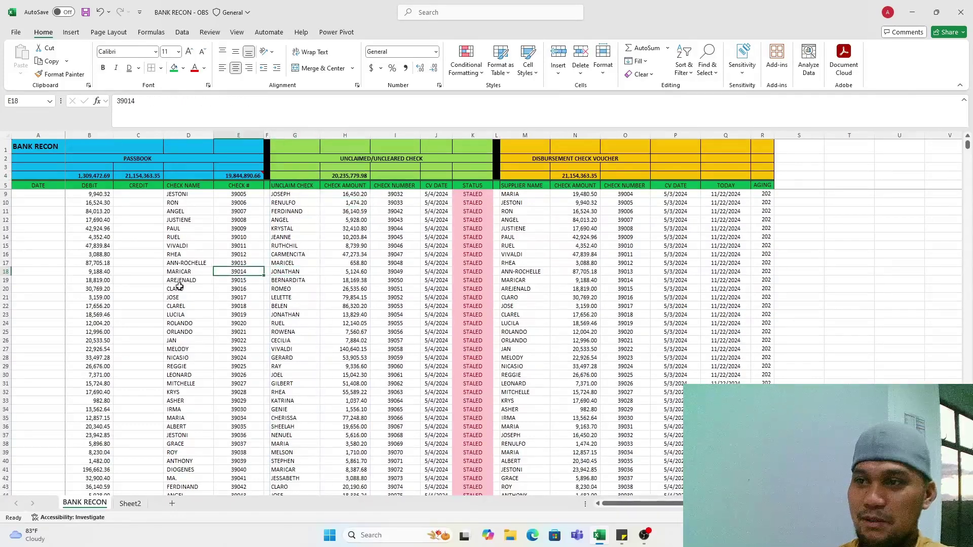
{"action": "left_click", "coordinate": [92, 289]}
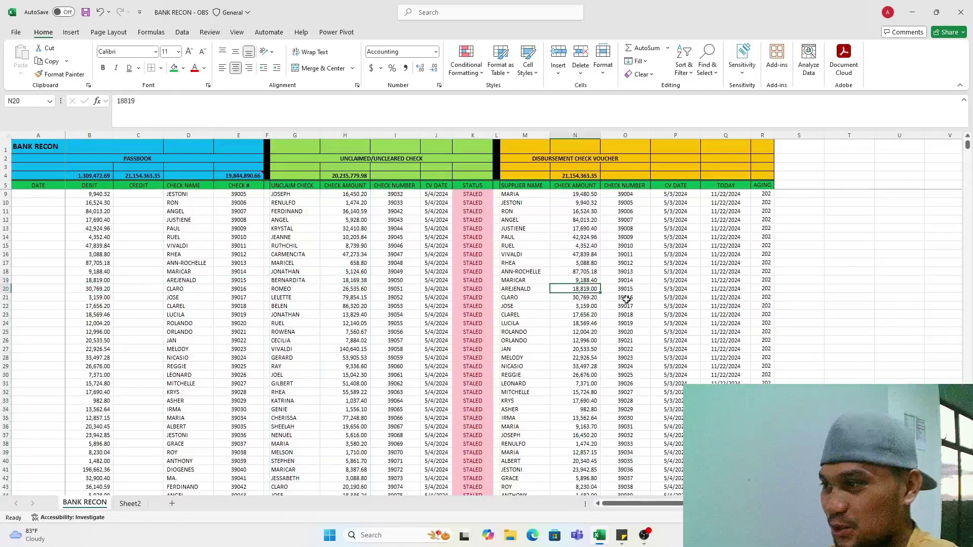
{"action": "left_click", "coordinate": [670, 307]}
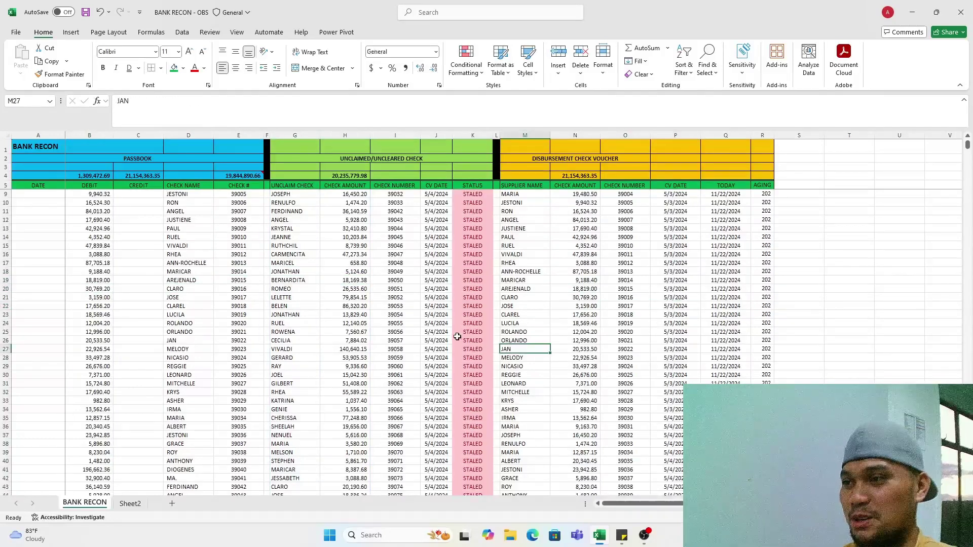
{"action": "left_click", "coordinate": [396, 324]}
{"action": "key", "text": "Left"}
{"action": "key", "text": "Down"}
{"action": "key", "text": "Down"}
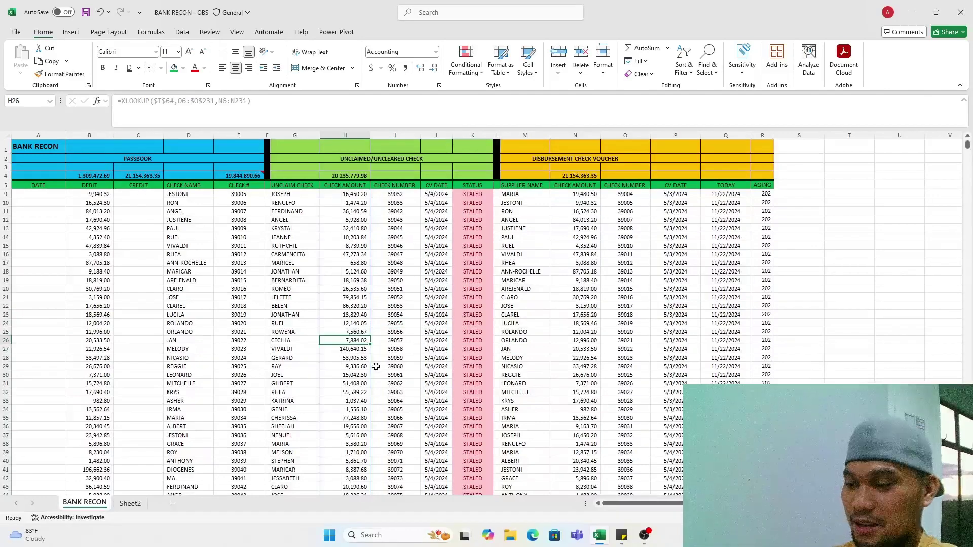
{"action": "scroll", "coordinate": [376, 366], "scroll_direction": "up", "scroll_amount": 1}
{"action": "left_click", "coordinate": [300, 340]}
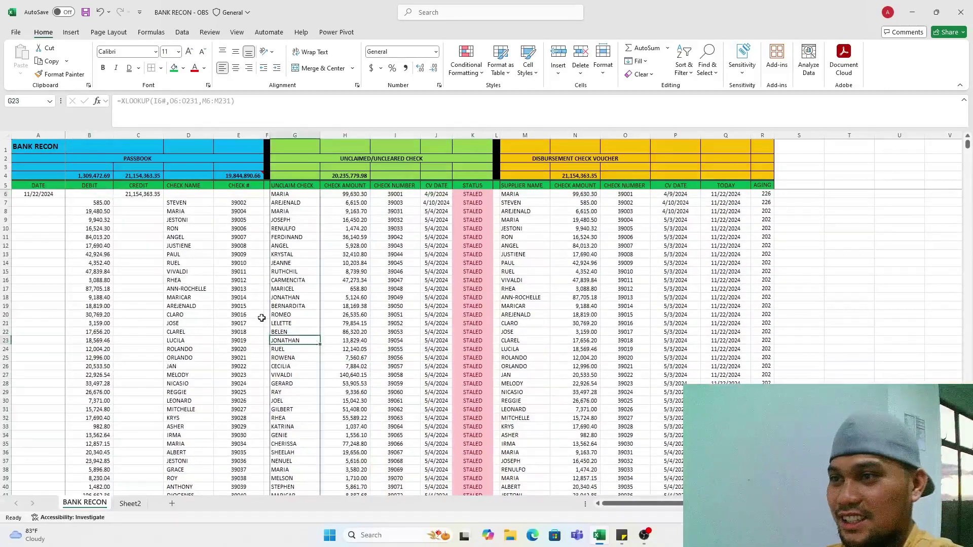
{"action": "left_click", "coordinate": [415, 327]}
{"action": "left_click", "coordinate": [361, 334]}
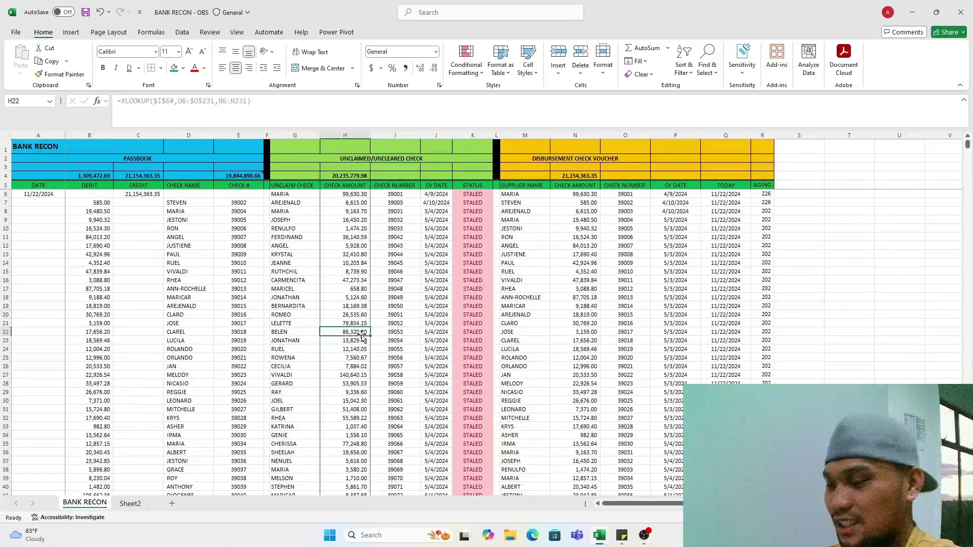
{"action": "left_click", "coordinate": [310, 324]}
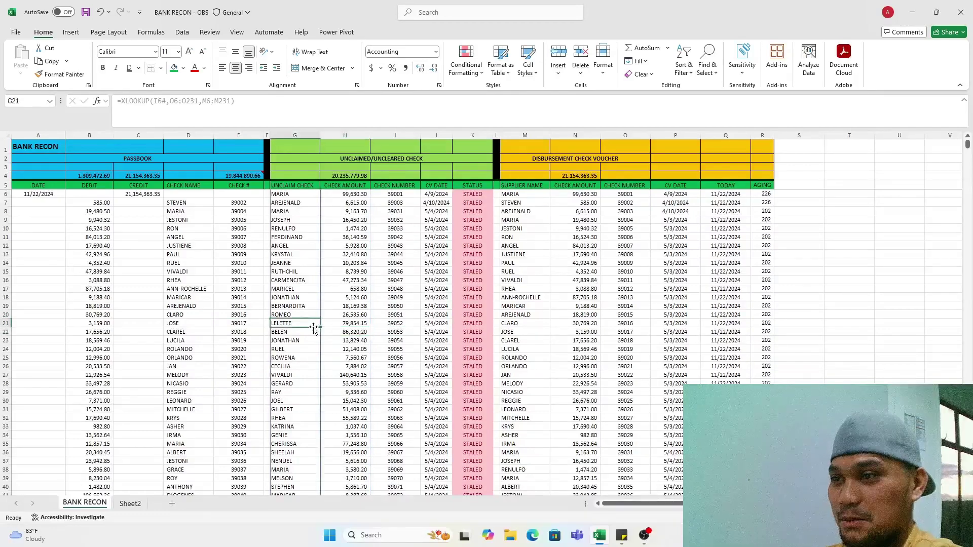